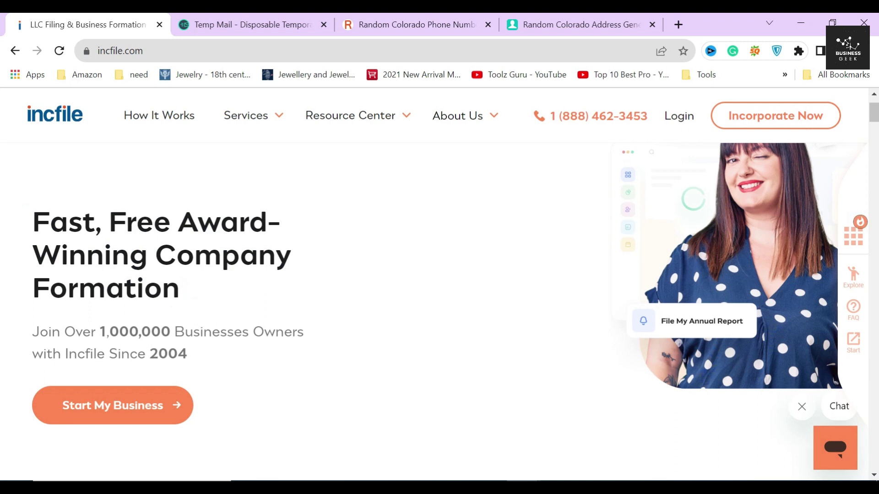
Browse the homepage, highlighting the 1,000,000 business owners claim and the $0 Business Formation heading
click(265, 348)
scroll(420, 321, down, 4)
scroll(443, 313, down, 15)
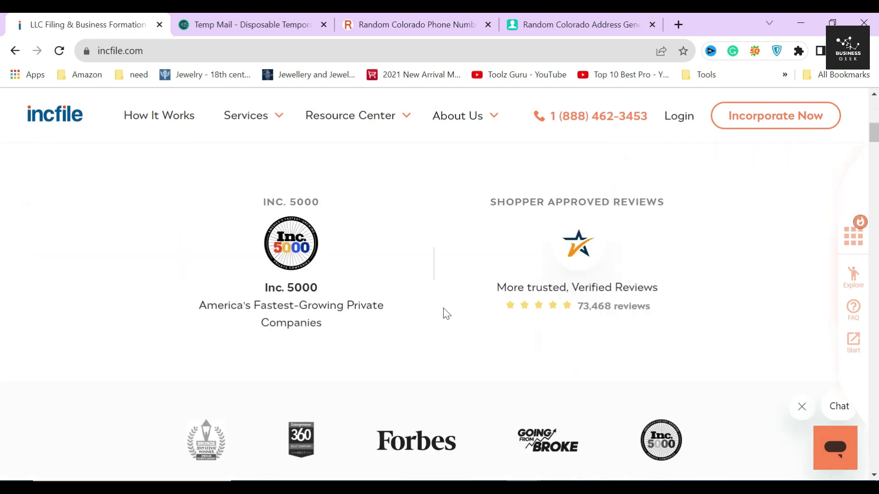
scroll(443, 309, down, 6)
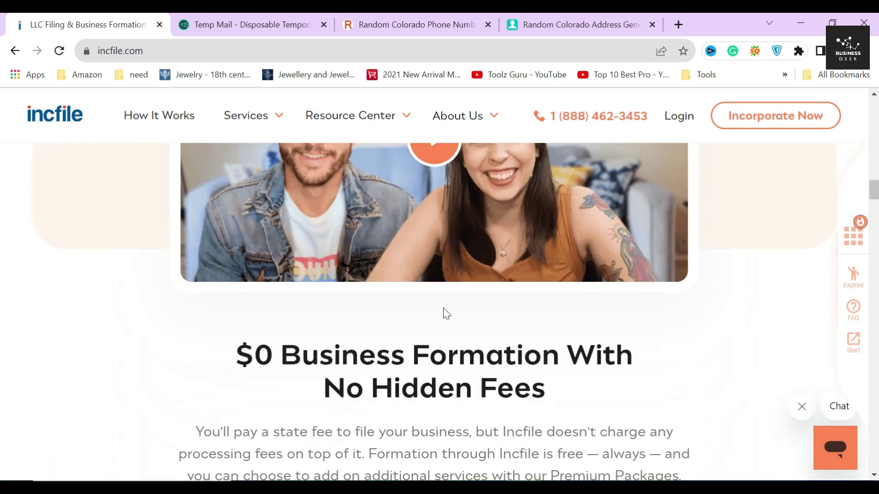
drag(218, 358, 552, 409)
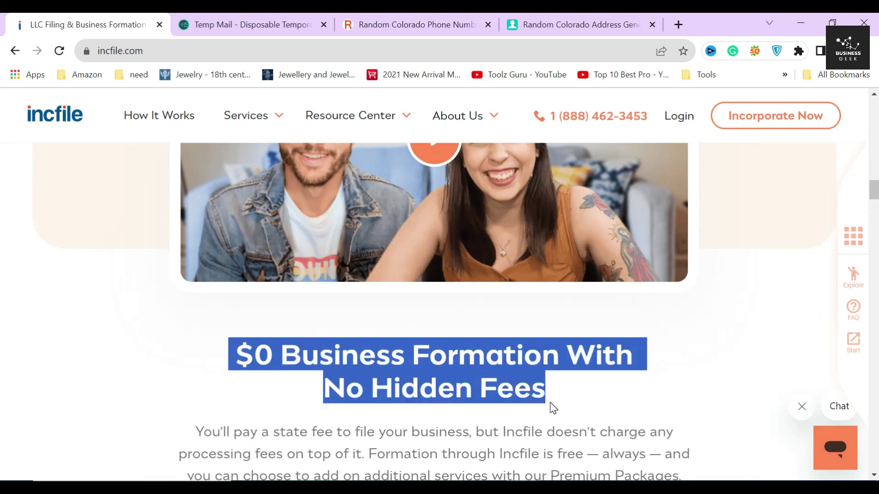
click(552, 407)
Look over the rest of the homepage, then show the Services menu with its company formation options
scroll(261, 305, down, 2)
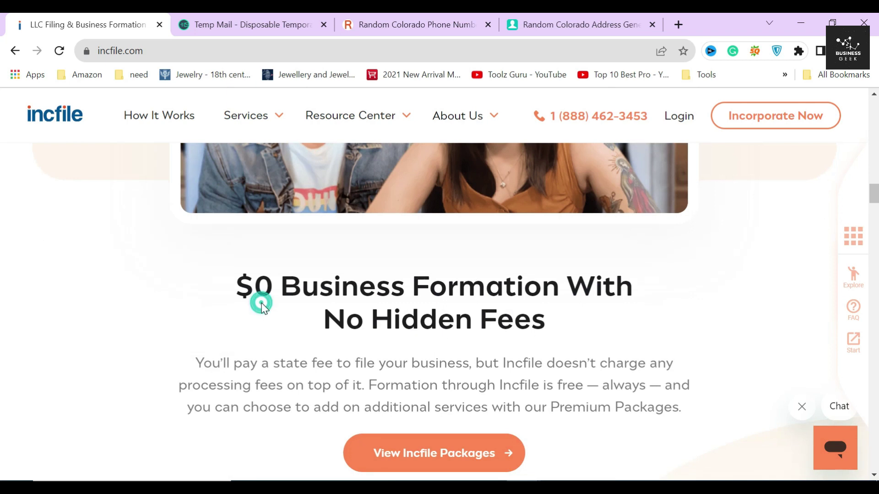
scroll(315, 310, down, 4)
scroll(315, 306, up, 1)
scroll(323, 304, down, 12)
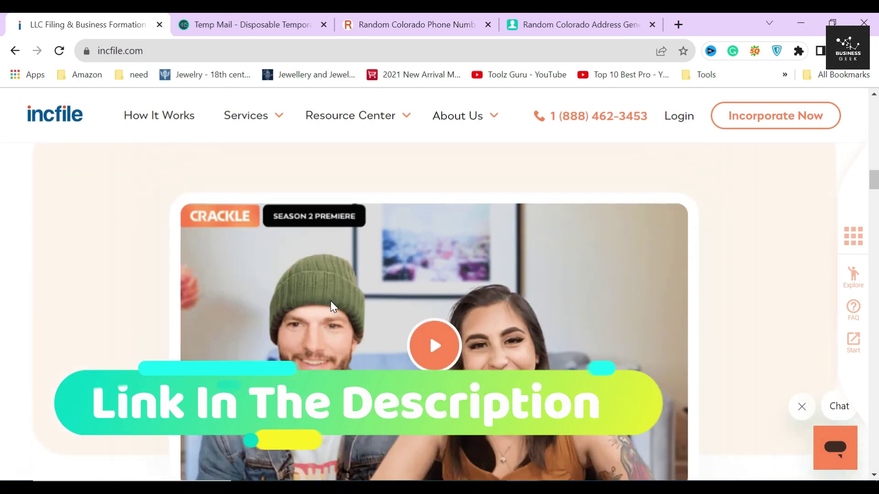
scroll(333, 307, up, 20)
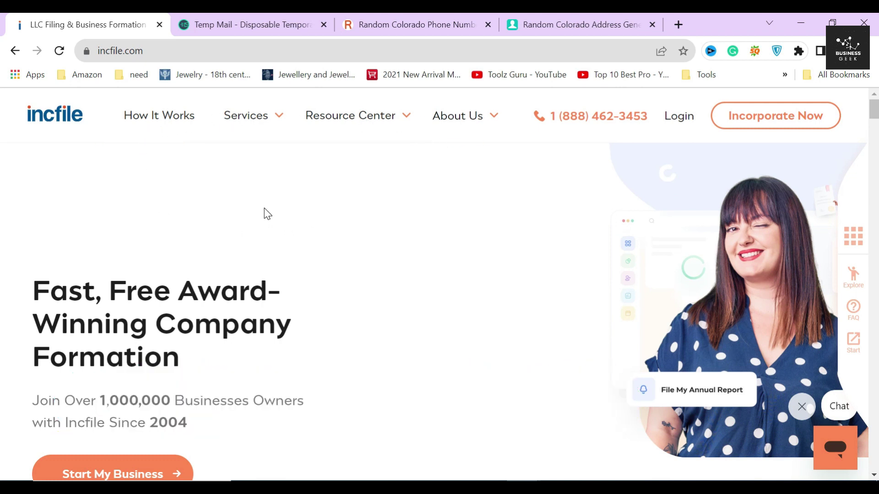
click(253, 120)
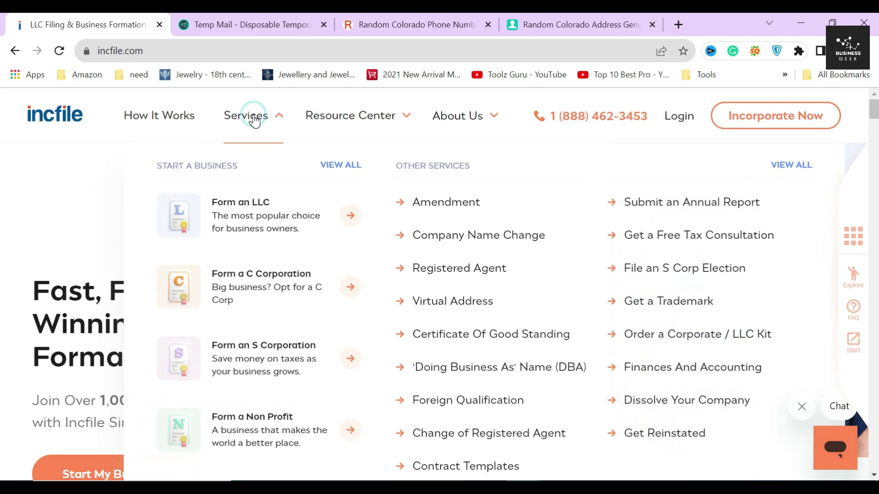
Go to the C Corporation formation page and start the order in a new tab
click(252, 275)
drag(39, 206, 237, 261)
click(245, 276)
scroll(206, 284, down, 4)
click(116, 276)
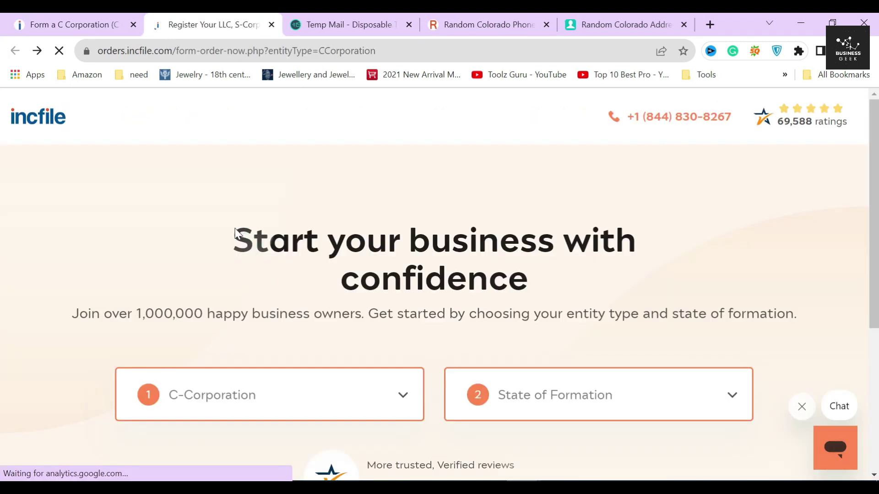
Choose Colorado as the state of formation
scroll(215, 320, down, 2)
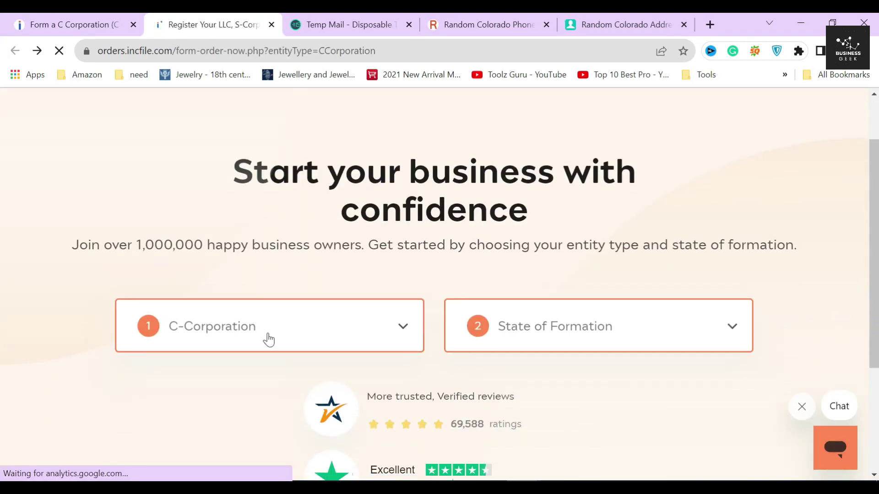
click(581, 334)
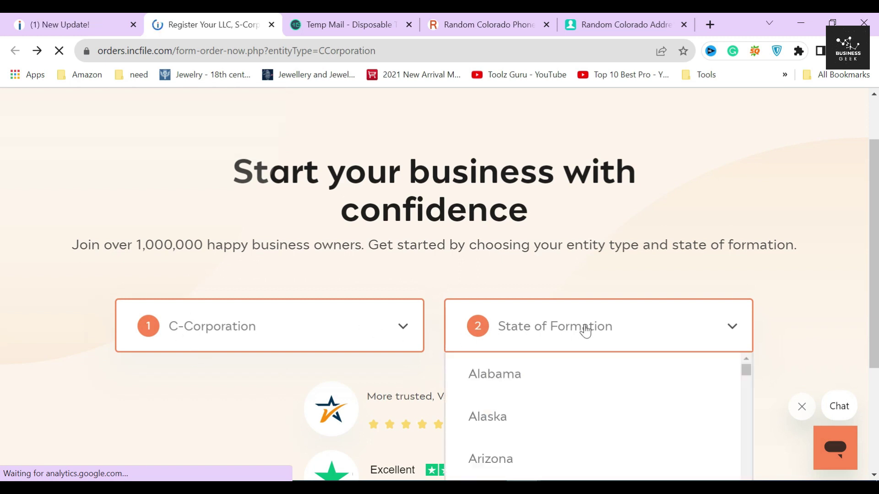
scroll(570, 323, down, 6)
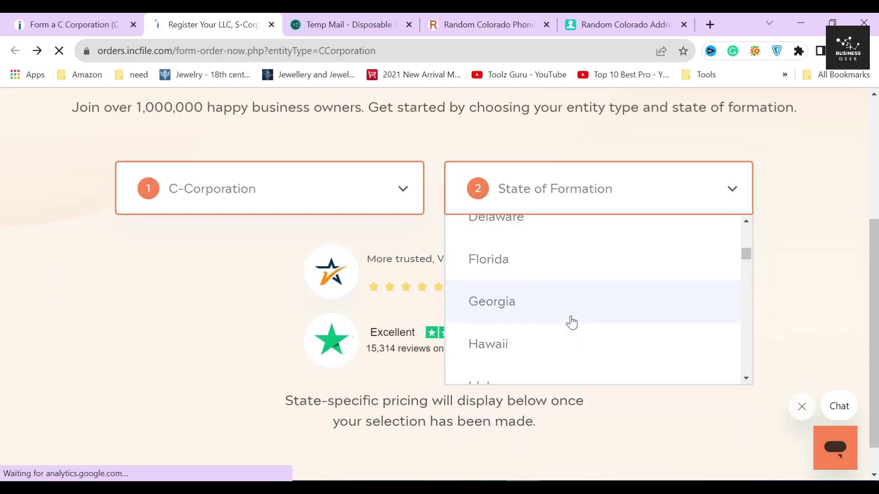
scroll(571, 322, up, 4)
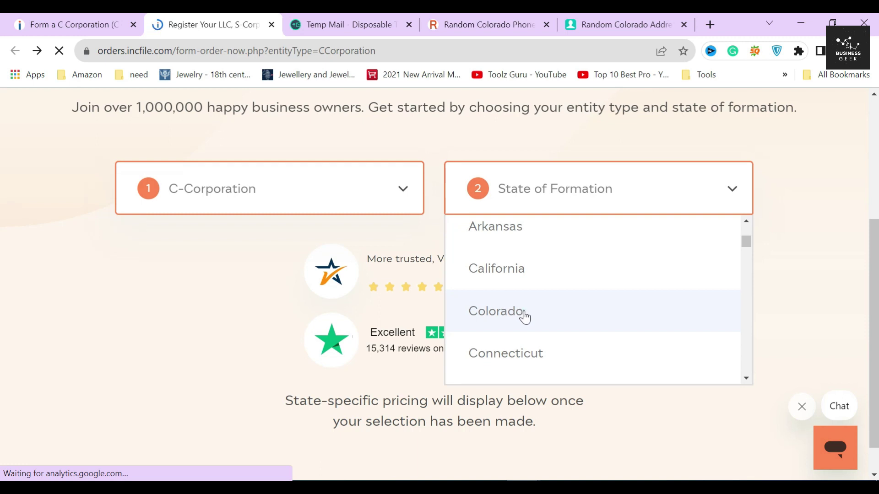
click(525, 317)
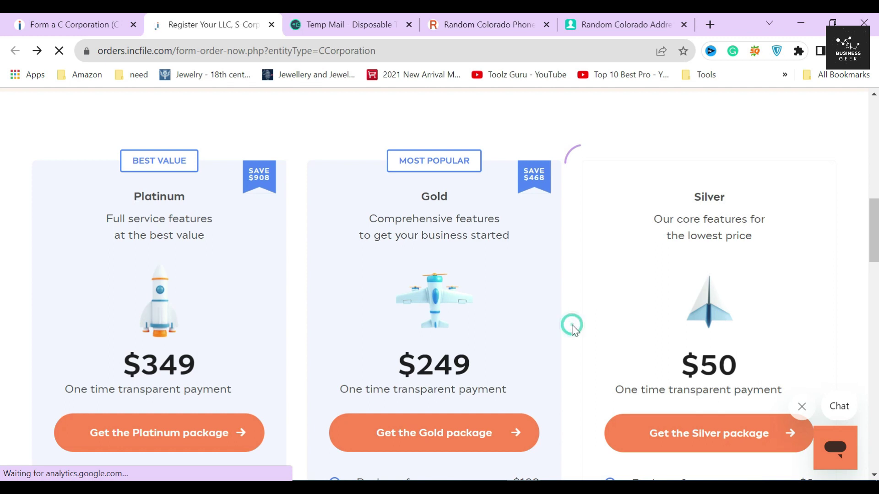
double_click(709, 197)
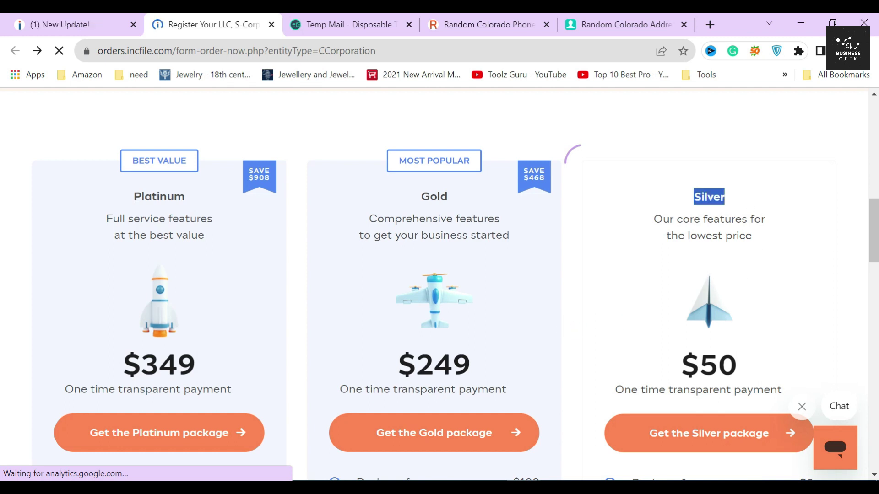
scroll(688, 274, down, 4)
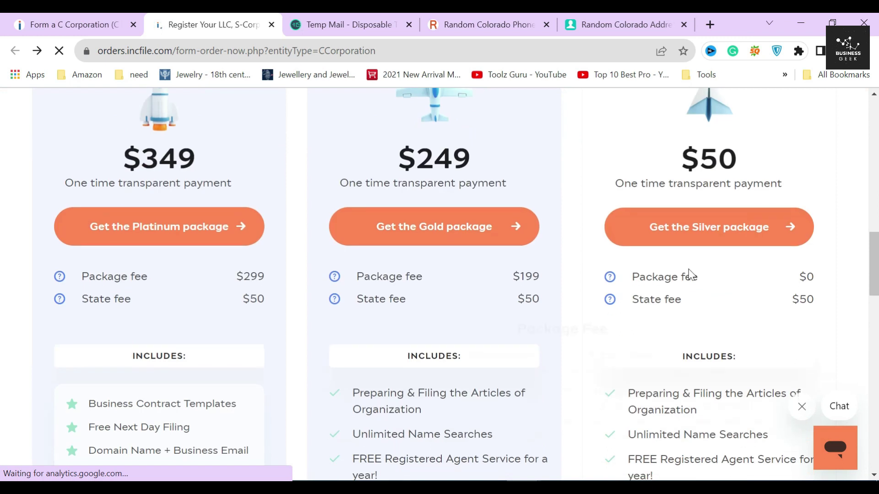
double_click(811, 278)
scroll(799, 286, up, 4)
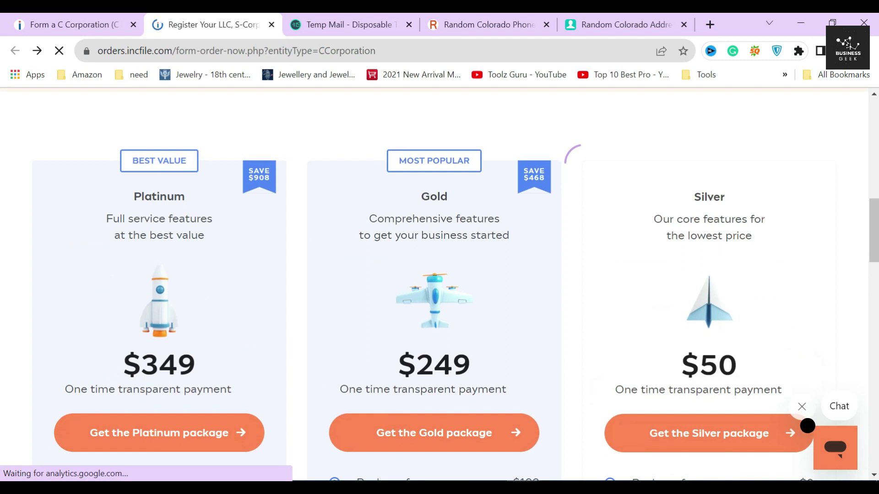
drag(681, 364, 746, 366)
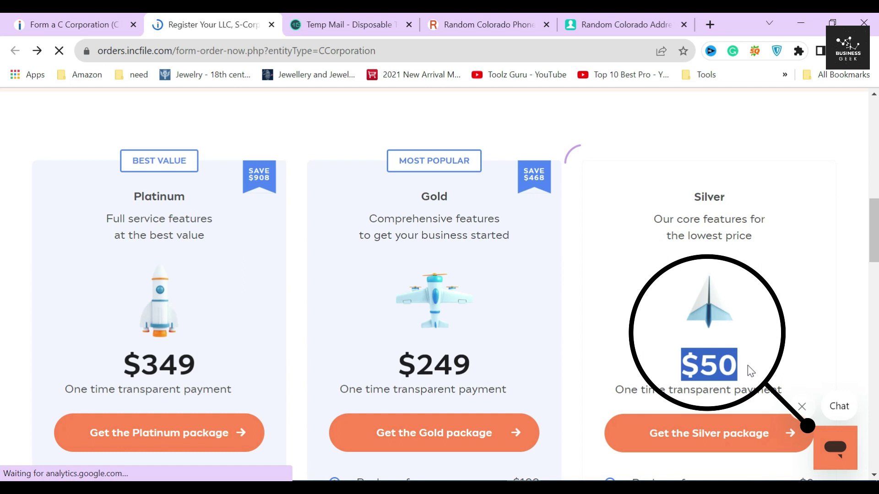
scroll(748, 365, down, 7)
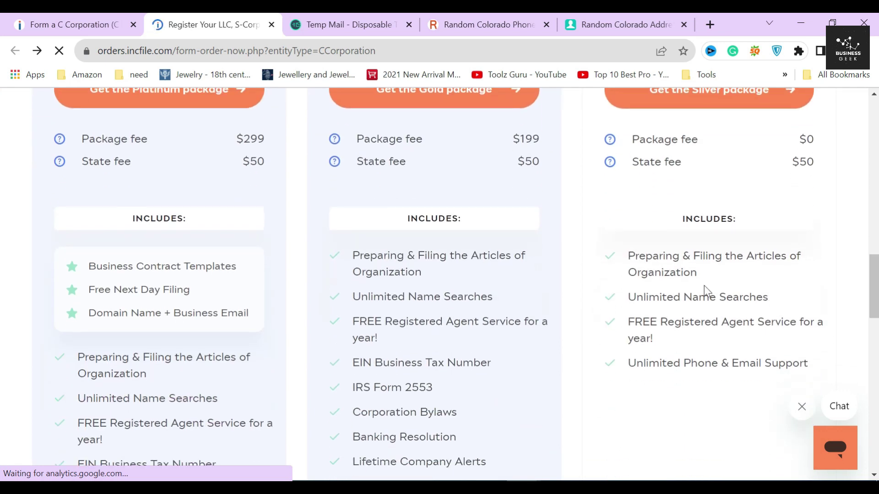
drag(627, 256, 672, 364)
click(598, 278)
drag(626, 256, 706, 283)
drag(626, 298, 769, 306)
drag(628, 322, 820, 368)
scroll(760, 345, down, 2)
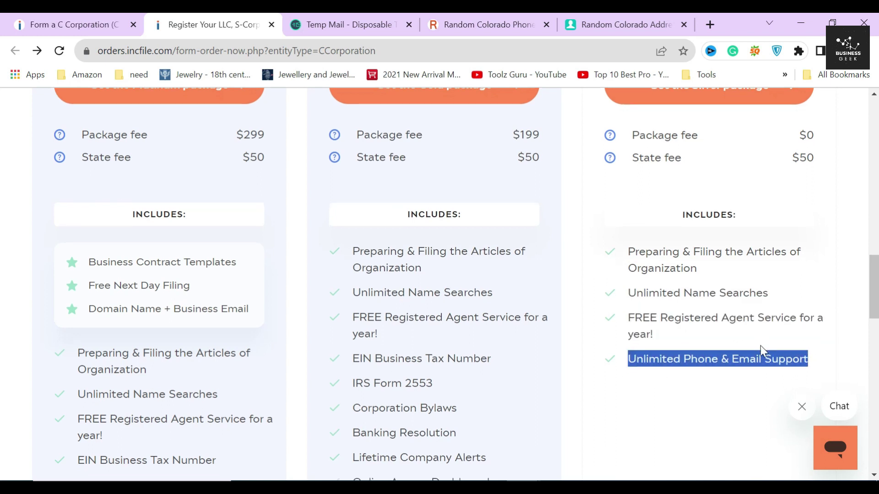
click(604, 303)
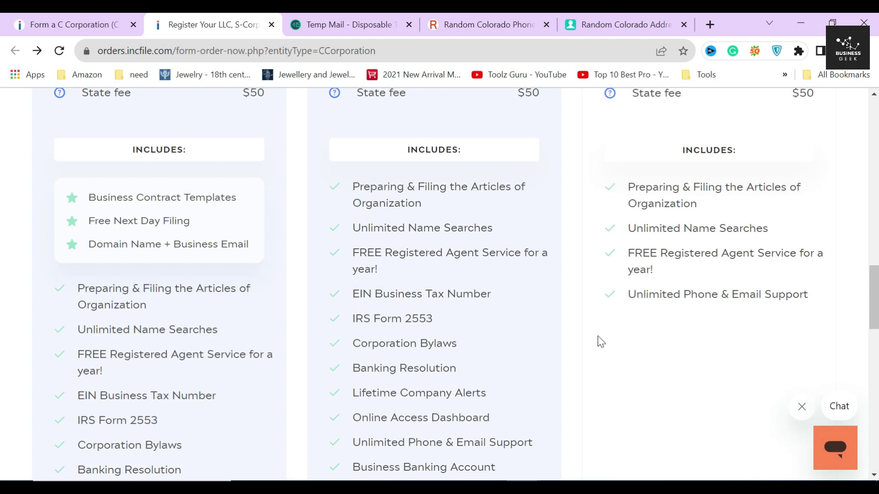
scroll(586, 341, up, 8)
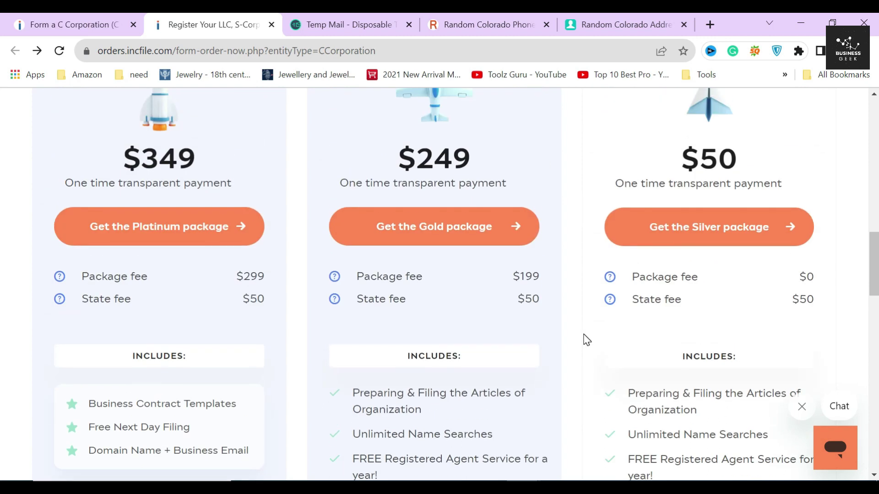
scroll(586, 340, up, 2)
scroll(586, 340, down, 1)
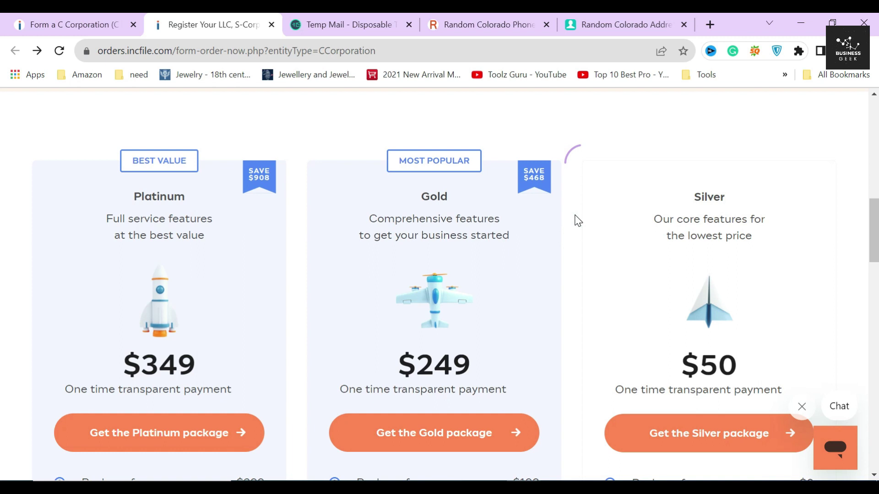
double_click(434, 197)
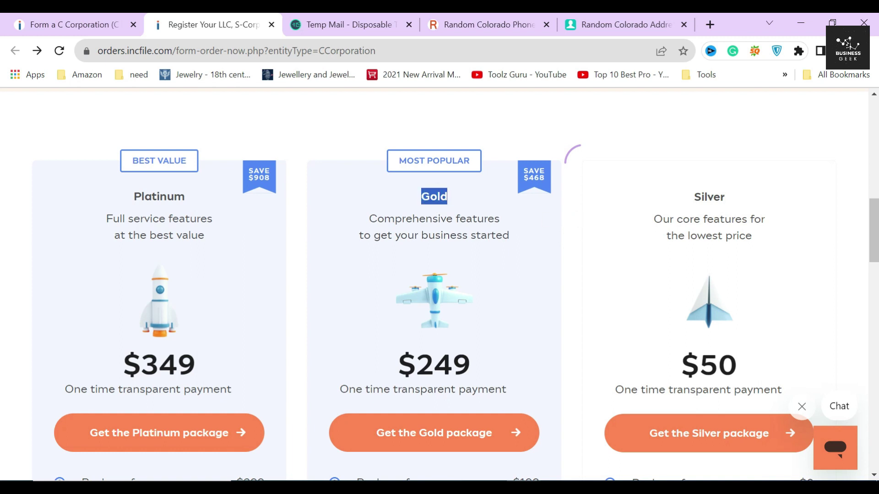
drag(395, 359, 506, 390)
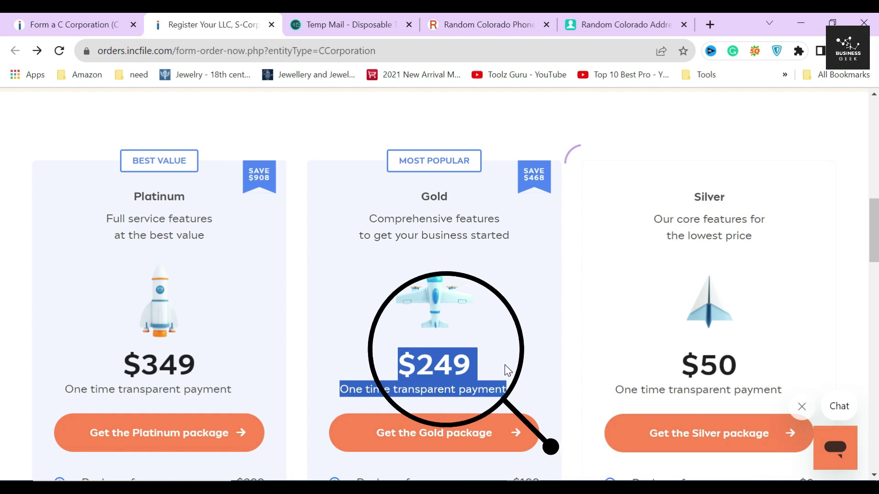
click(482, 356)
double_click(454, 364)
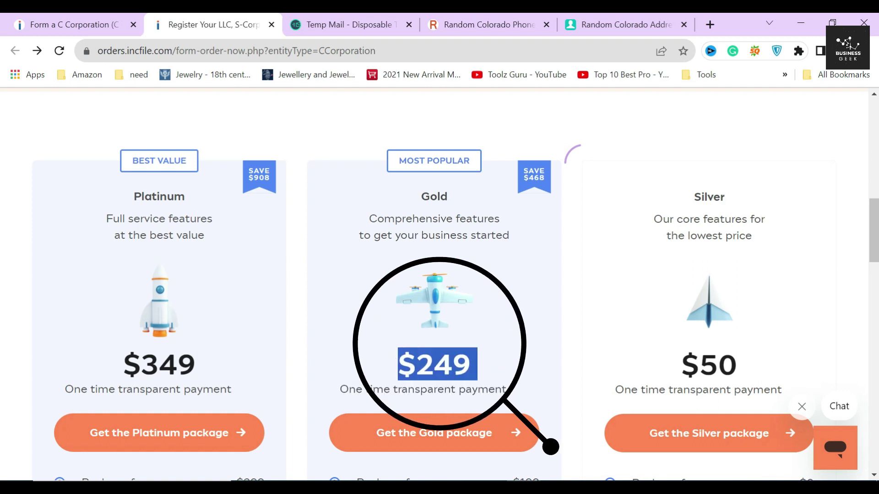
scroll(439, 283, down, 5)
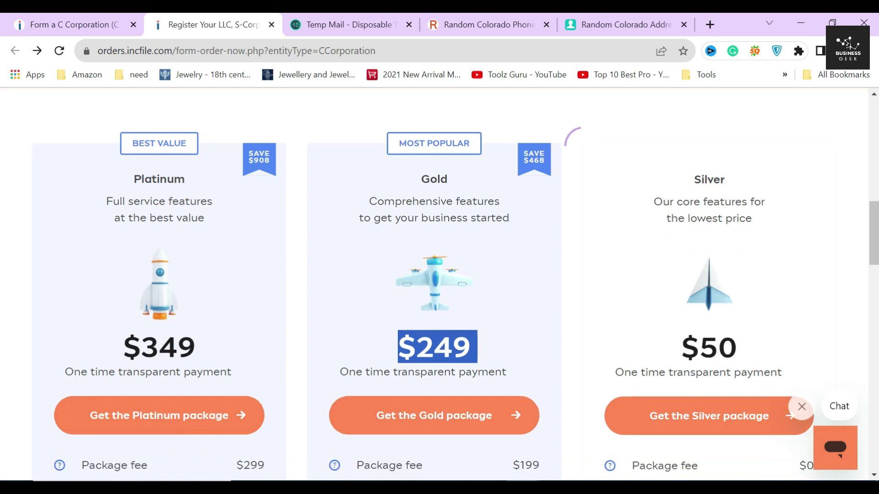
click(299, 320)
mouse_move(338, 275)
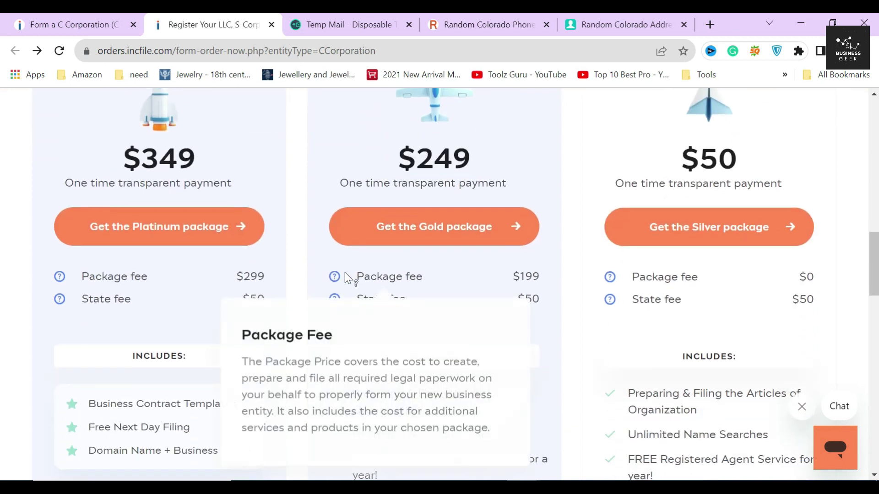
mouse_move(335, 307)
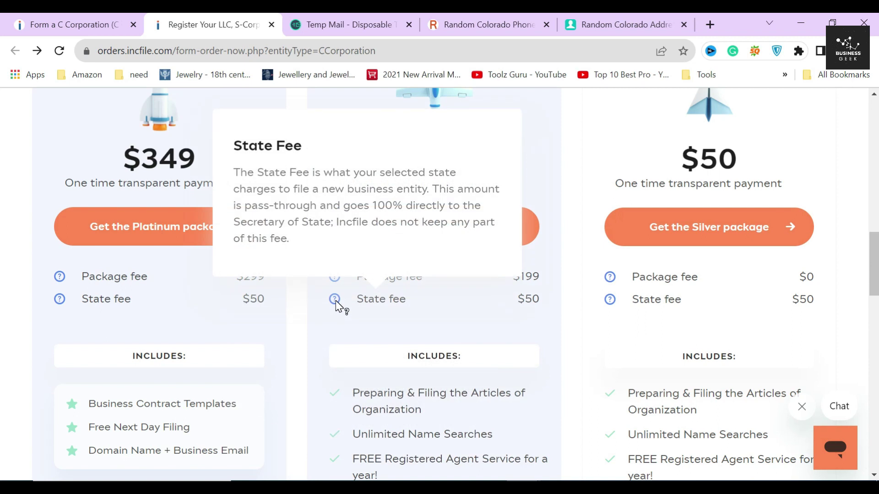
scroll(301, 318, down, 5)
drag(354, 187, 515, 423)
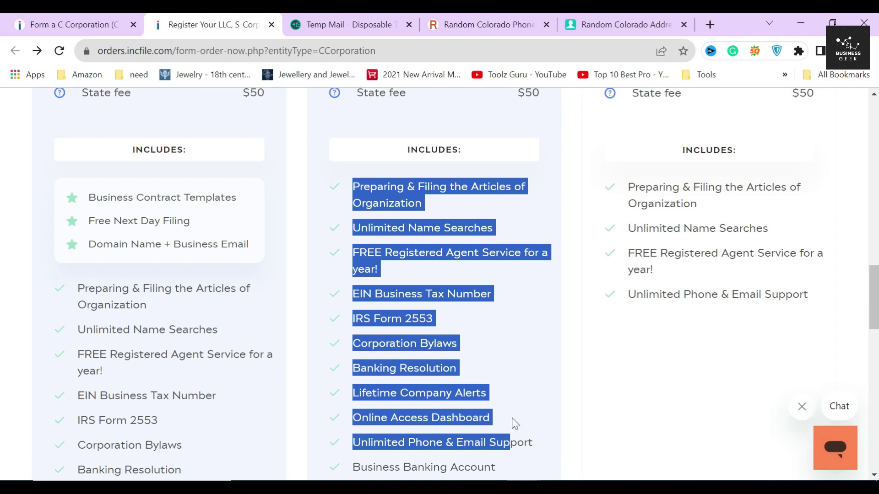
click(563, 377)
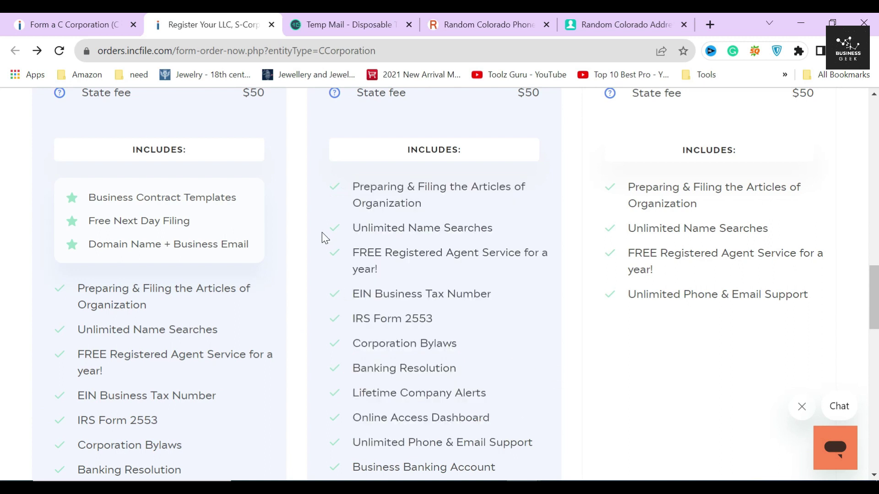
drag(352, 294, 509, 292)
drag(350, 319, 434, 319)
scroll(395, 219, down, 3)
click(347, 205)
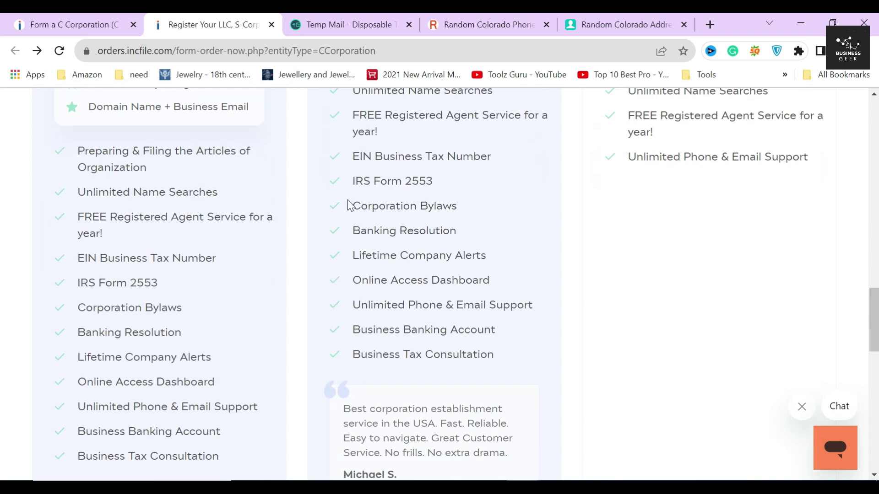
drag(348, 204, 478, 209)
drag(351, 330, 507, 325)
drag(351, 354, 528, 347)
scroll(514, 328, down, 3)
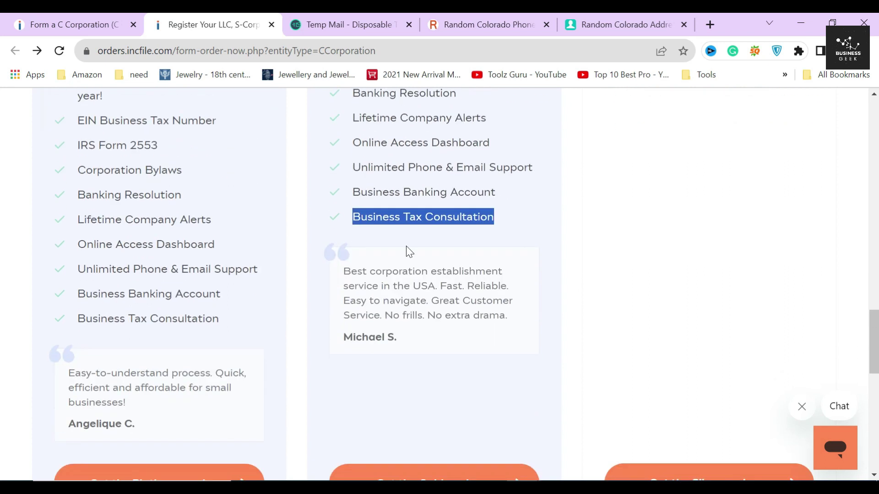
click(334, 122)
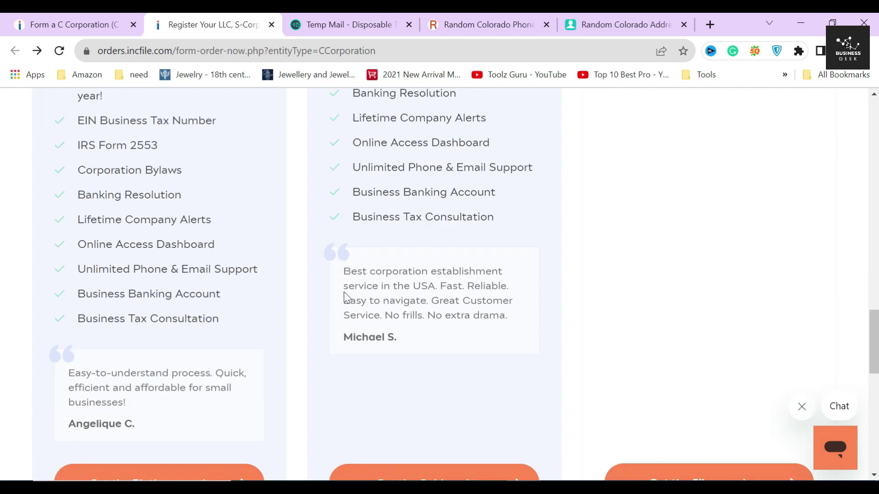
drag(343, 271, 511, 319)
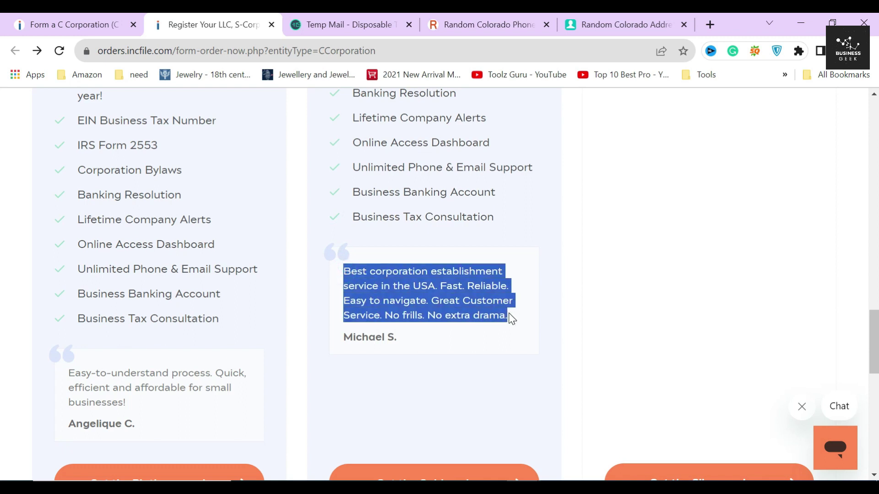
scroll(502, 306, down, 2)
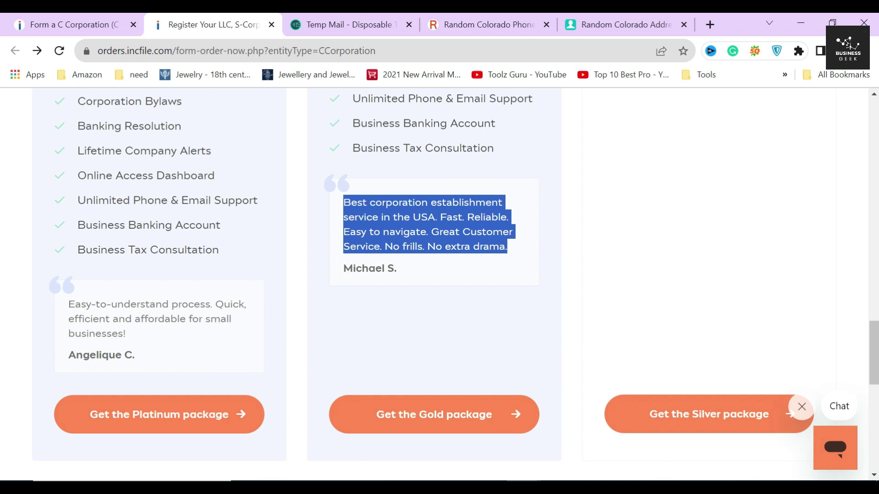
click(428, 218)
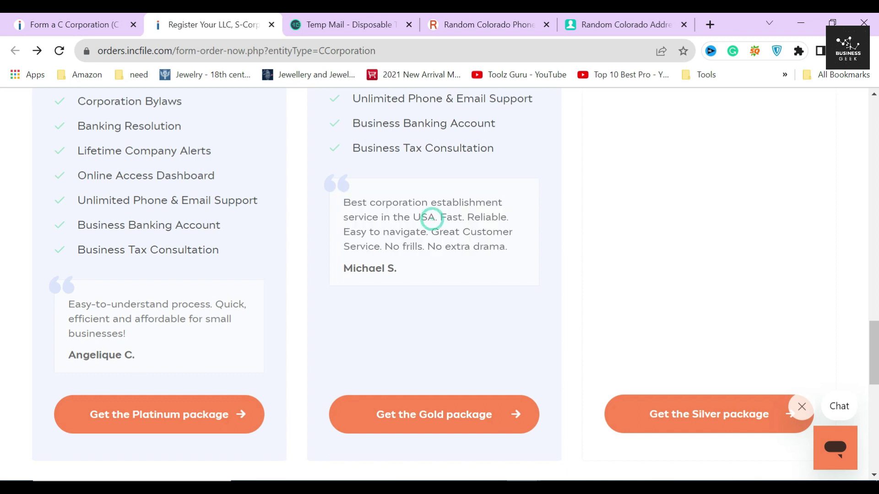
drag(428, 246, 526, 254)
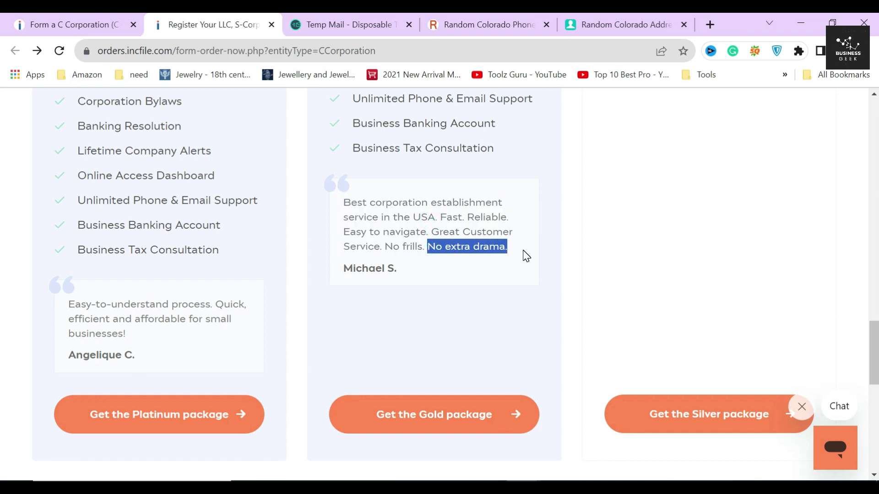
click(497, 258)
scroll(497, 257, up, 8)
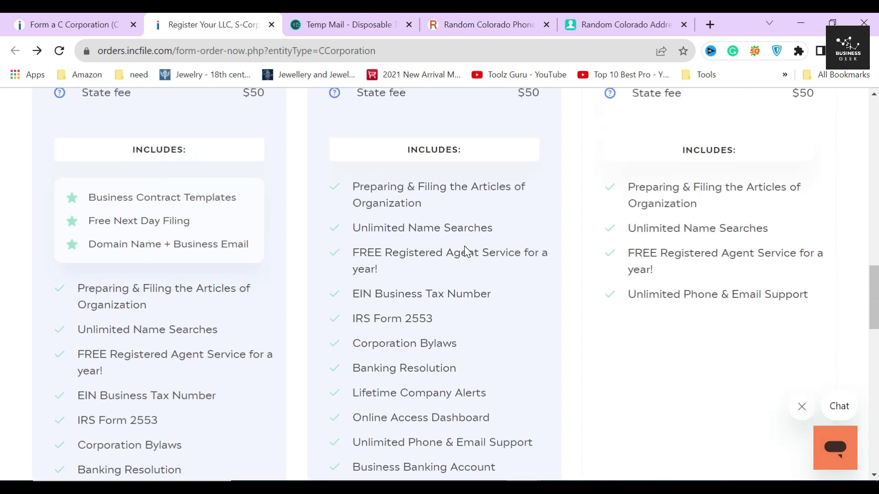
scroll(465, 251, up, 10)
scroll(465, 251, down, 3)
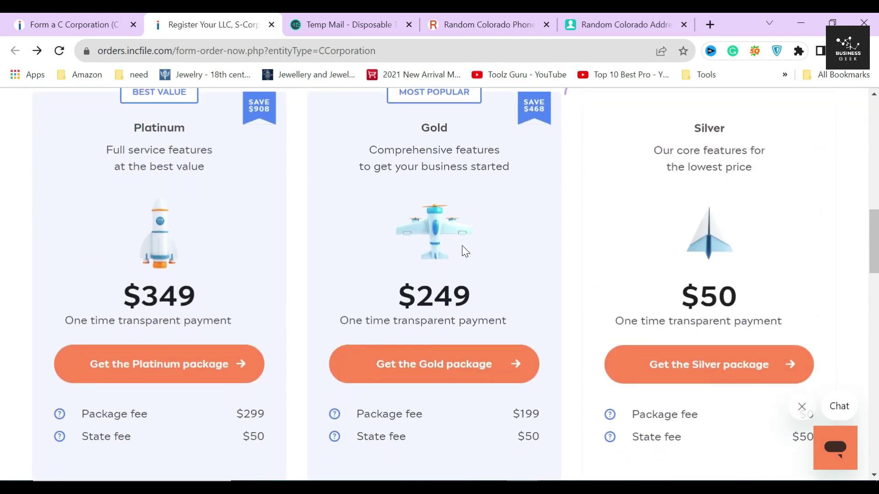
click(302, 225)
scroll(314, 200, up, 1)
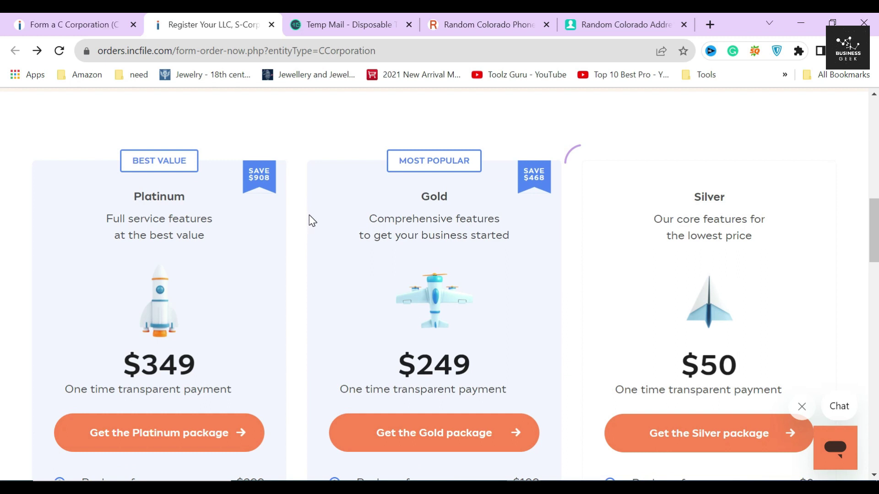
triple_click(170, 197)
triple_click(170, 365)
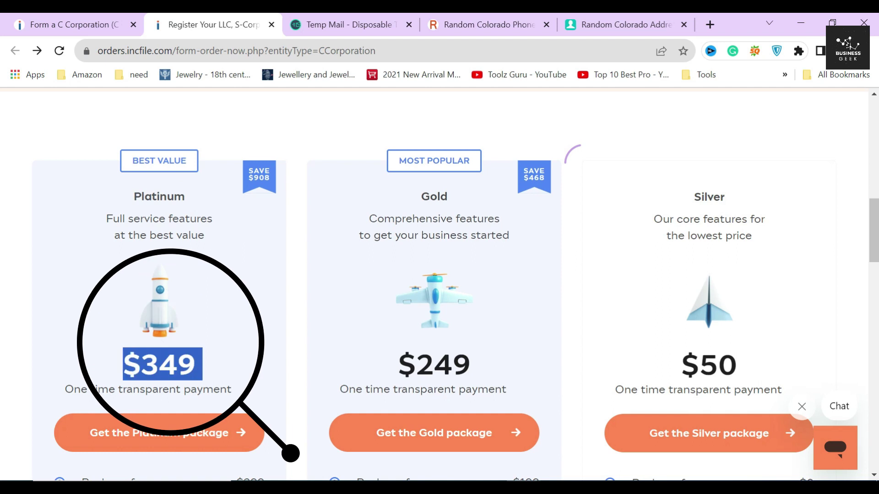
scroll(104, 369, down, 4)
scroll(82, 280, down, 3)
drag(87, 266, 239, 272)
drag(88, 289, 196, 291)
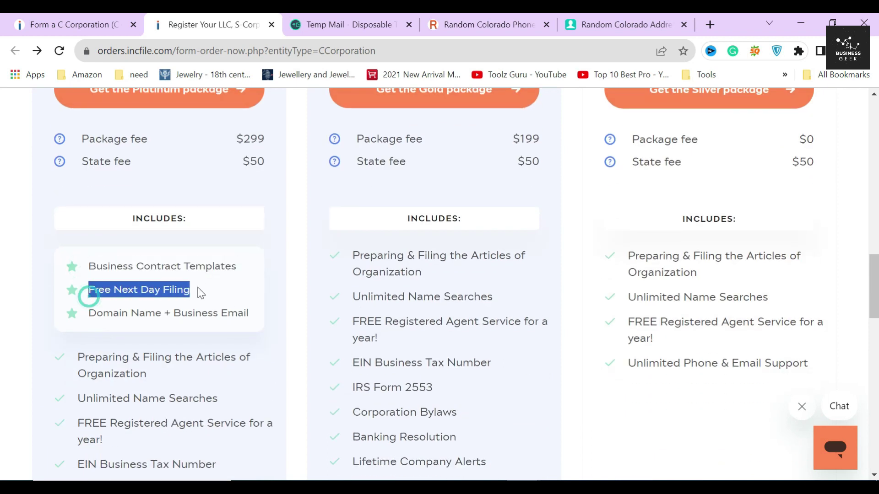
drag(89, 313, 255, 310)
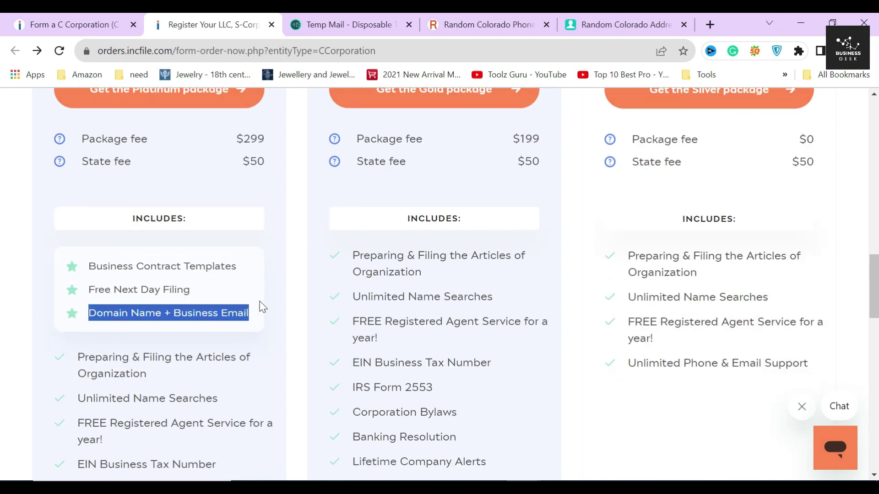
scroll(69, 238, down, 1)
click(71, 197)
click(71, 221)
click(69, 244)
scroll(68, 247, down, 2)
drag(79, 155, 231, 471)
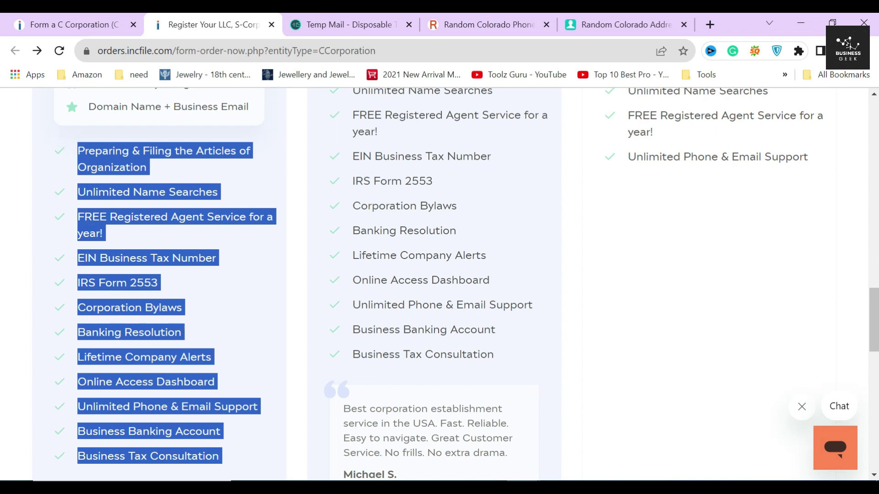
click(213, 303)
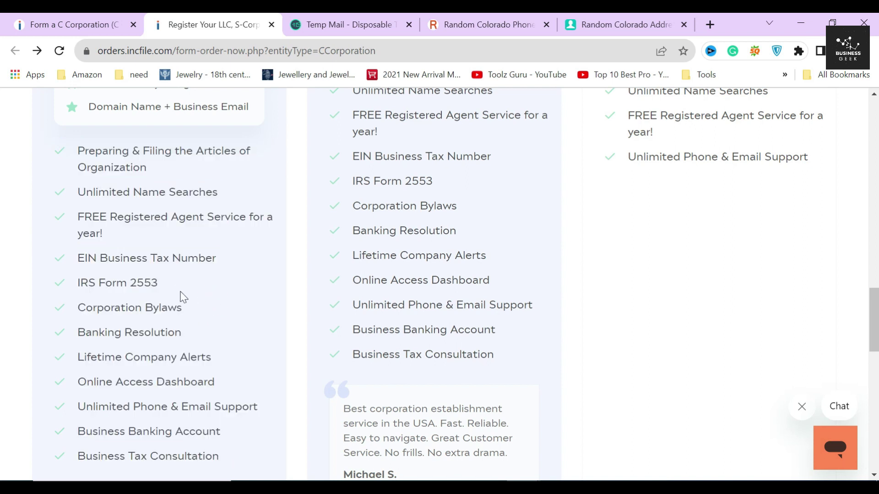
click(298, 233)
scroll(302, 231, up, 10)
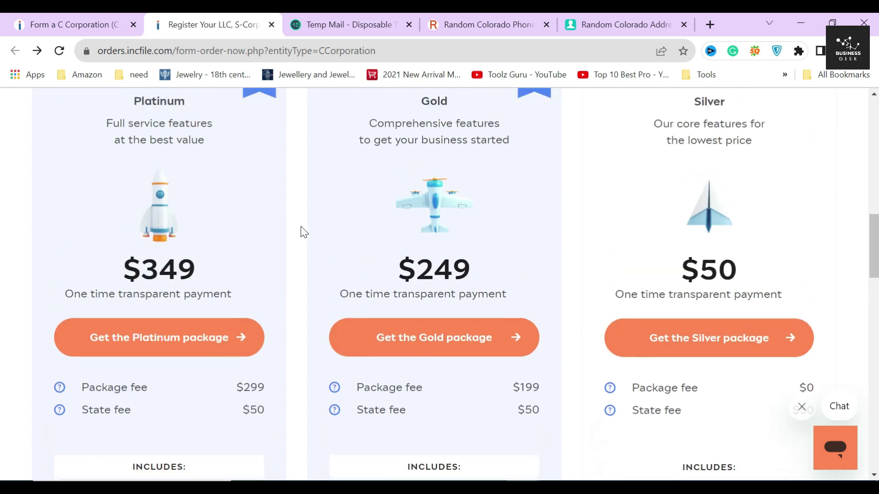
drag(404, 251, 363, 215)
click(498, 232)
double_click(433, 196)
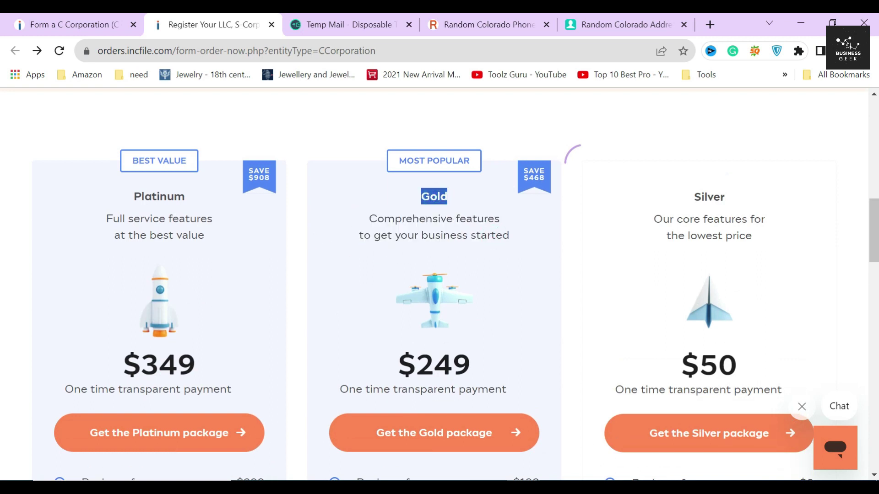
triple_click(443, 365)
Pick the $249 Gold package and enter the contact person's first and last name
click(440, 434)
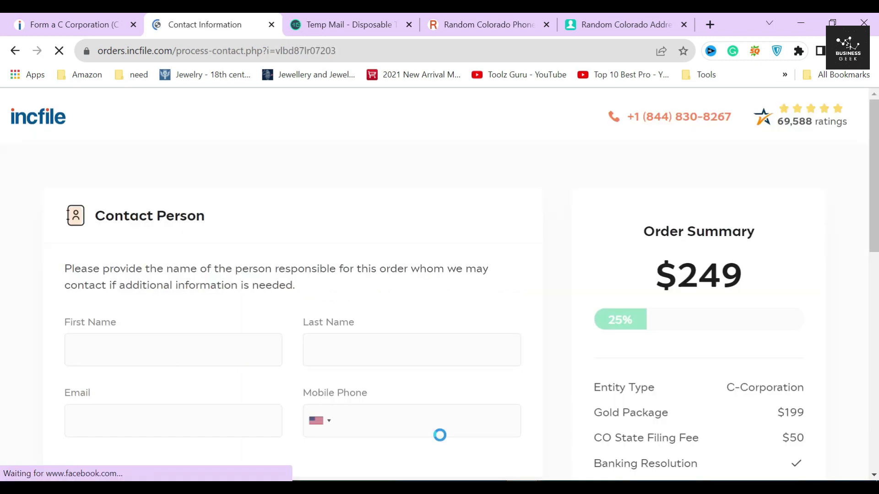
drag(93, 218, 224, 225)
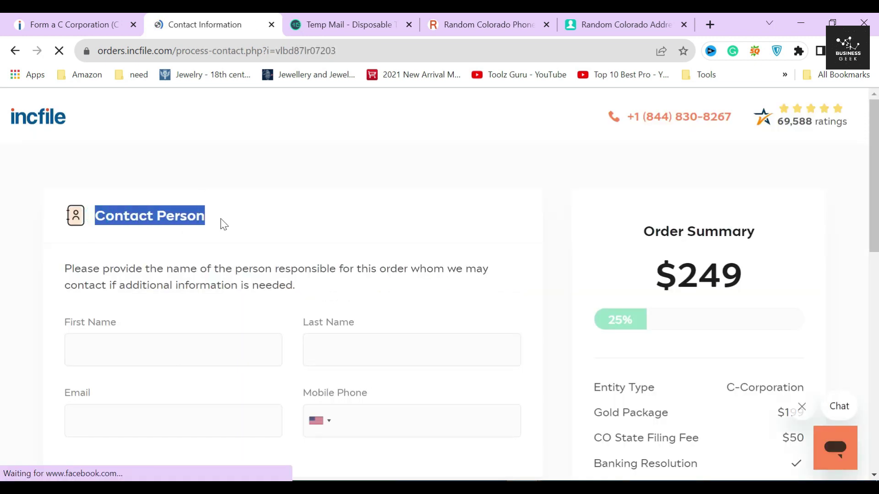
click(218, 220)
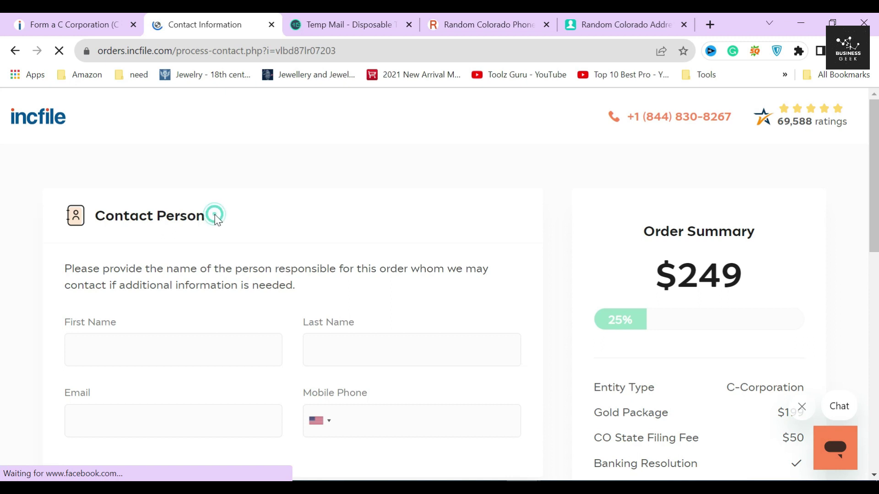
click(201, 349)
text(EW)
key(Tab)
text(DS)
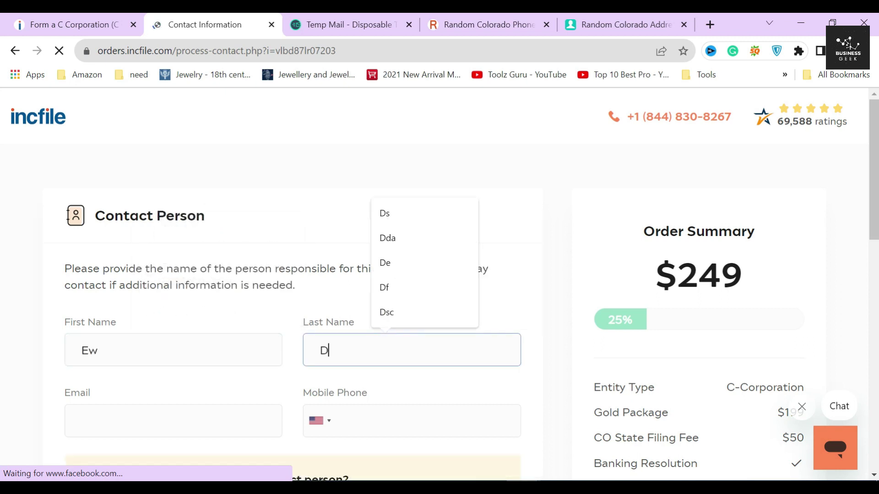
scroll(274, 357, down, 4)
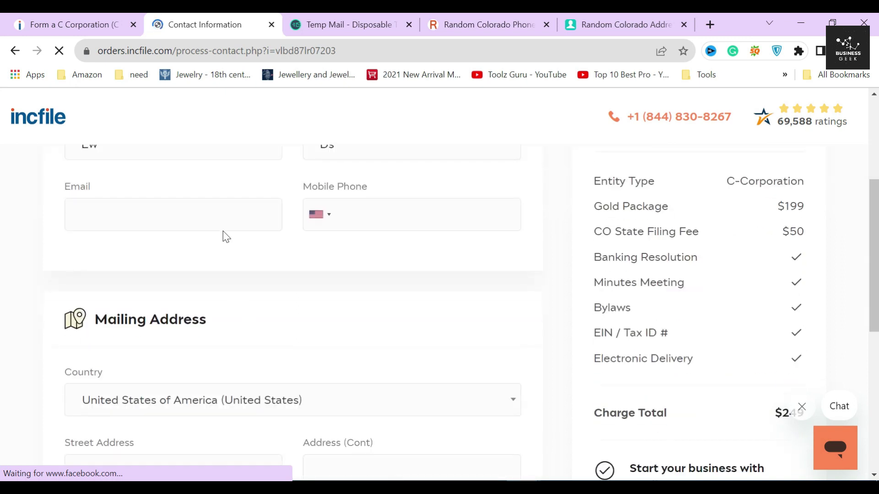
scroll(225, 235, up, 2)
Fill in the contact's e-mail from Temp Mail and a generated Colorado mobile phone number
click(344, 26)
click(573, 231)
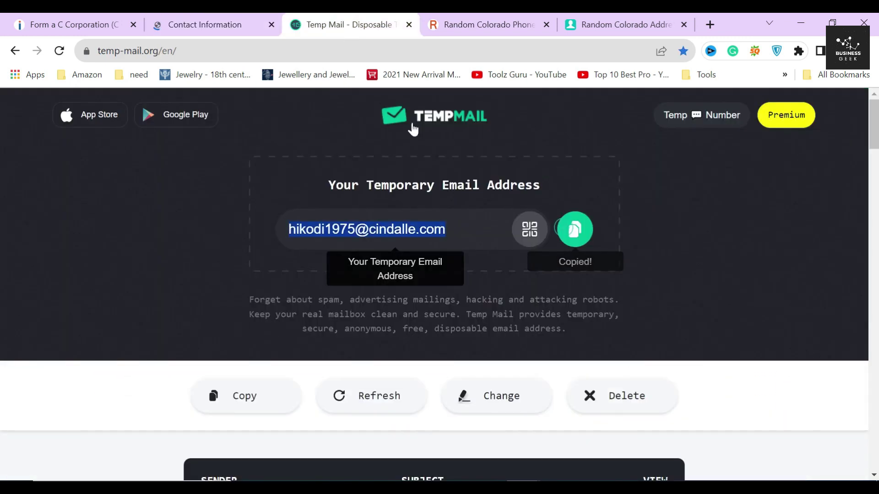
click(153, 21)
click(174, 283)
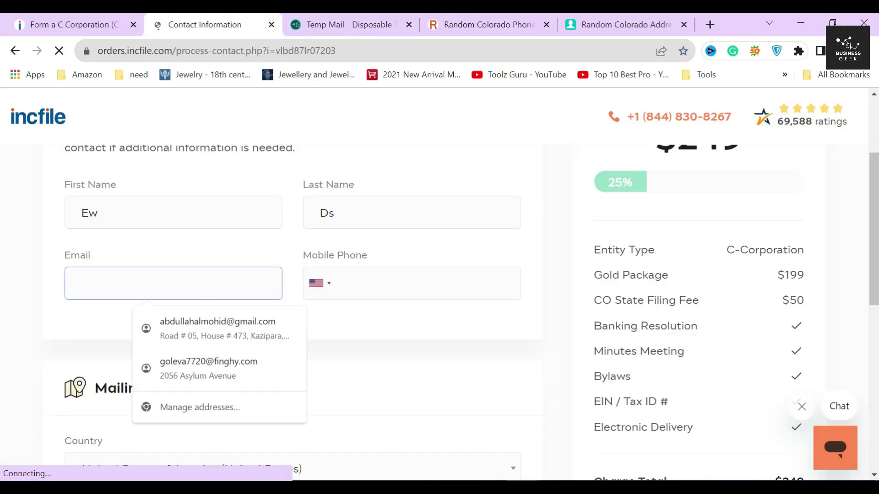
key(ctrl+v)
click(625, 24)
click(489, 25)
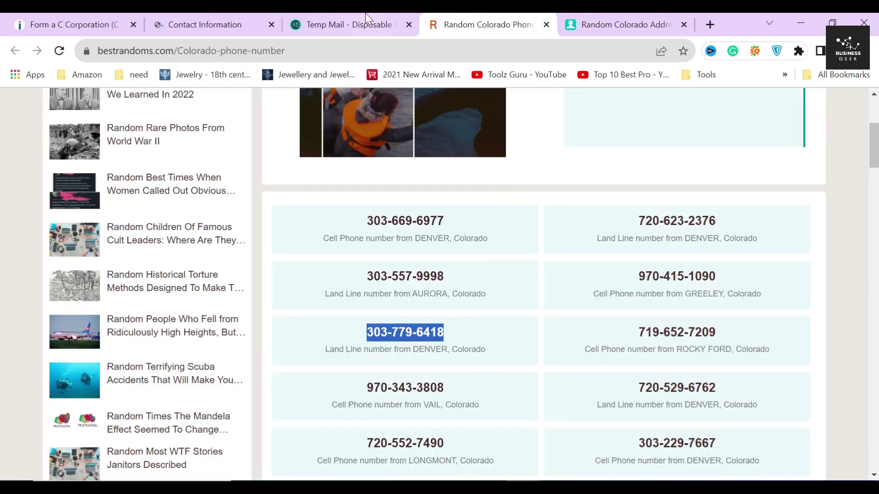
click(205, 25)
click(372, 284)
key(ctrl+v)
Put the generated street name into the second line of the mailing address
scroll(555, 294, down, 3)
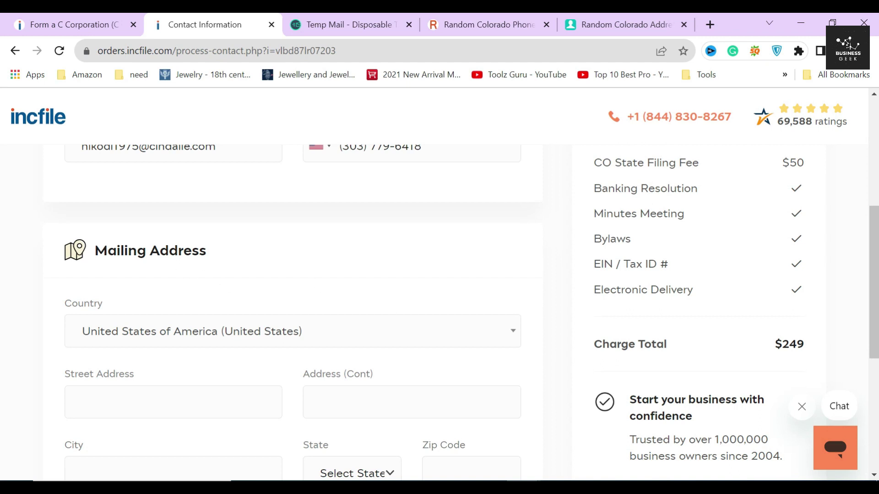
drag(93, 250, 210, 255)
scroll(230, 261, down, 3)
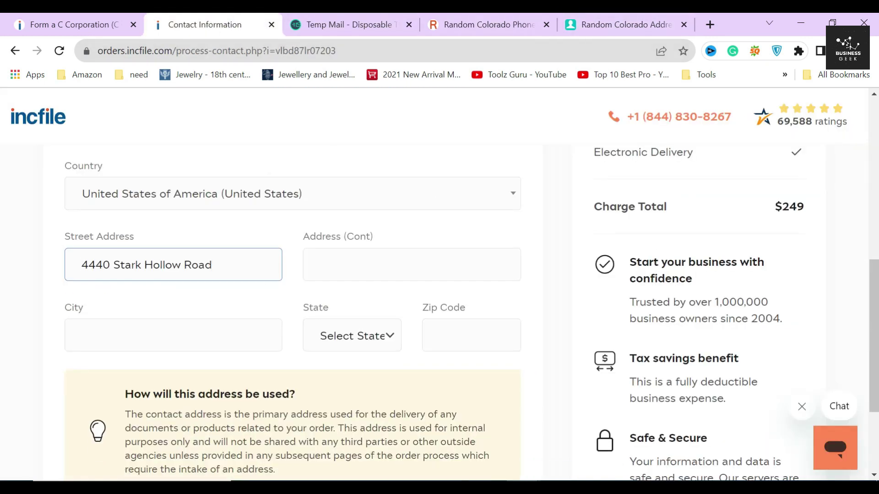
drag(144, 265, 211, 265)
click(348, 265)
key(ctrl+v)
Enter the generated city and set the mailing address state to Colorado
click(652, 23)
double_click(465, 312)
key(ctrl+c)
click(216, 22)
click(174, 336)
key(ctrl+v)
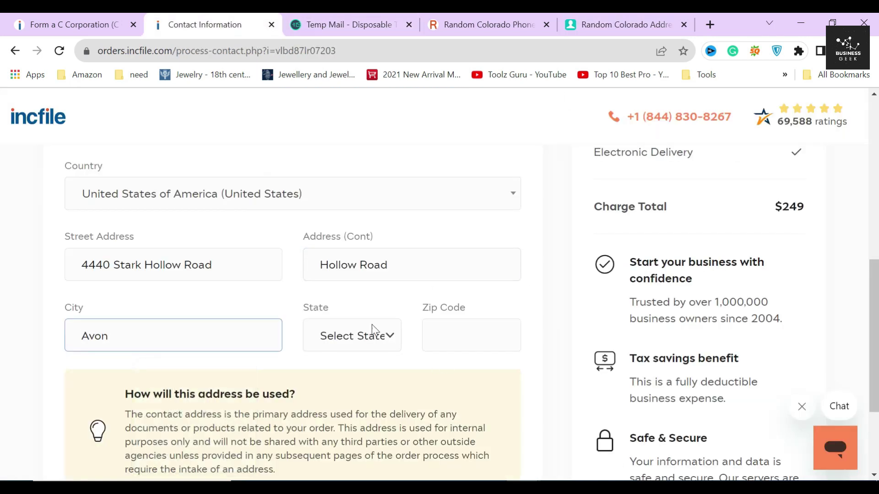
click(352, 336)
click(345, 133)
Enter the generated Colorado zip code and submit the contact information
click(627, 25)
double_click(467, 387)
key(ctrl+c)
click(211, 24)
click(471, 336)
key(ctrl+v)
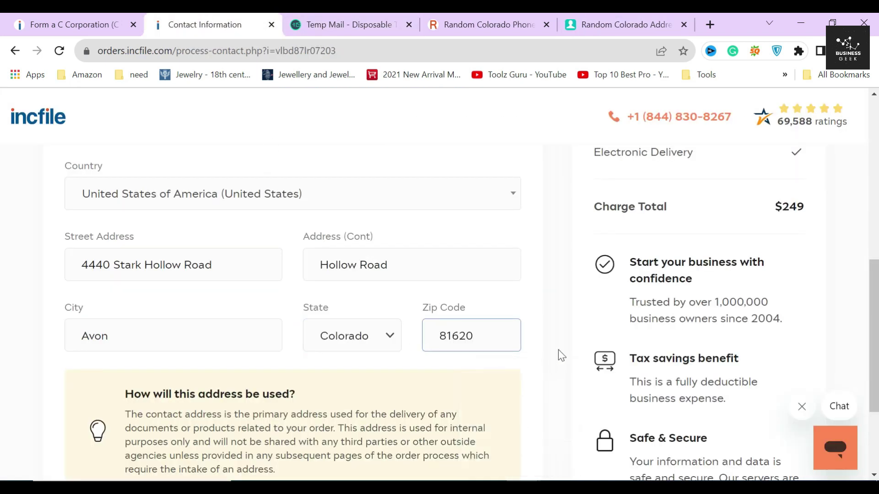
scroll(566, 351, down, 3)
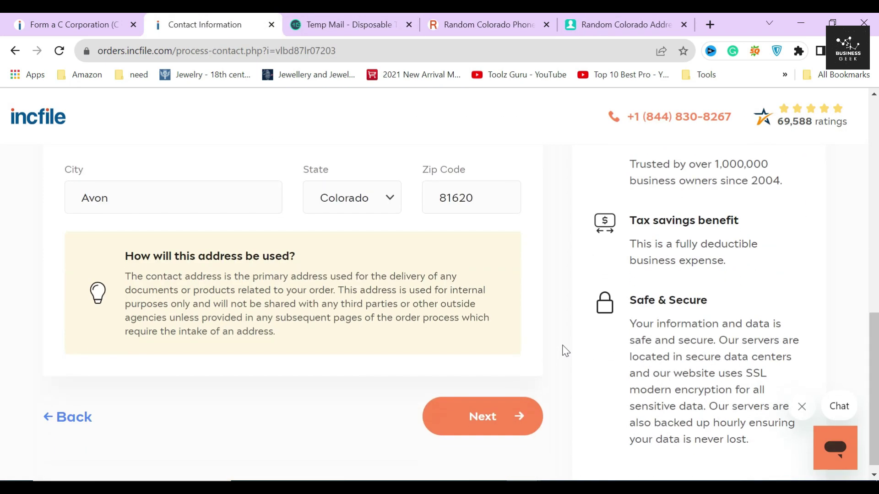
click(480, 409)
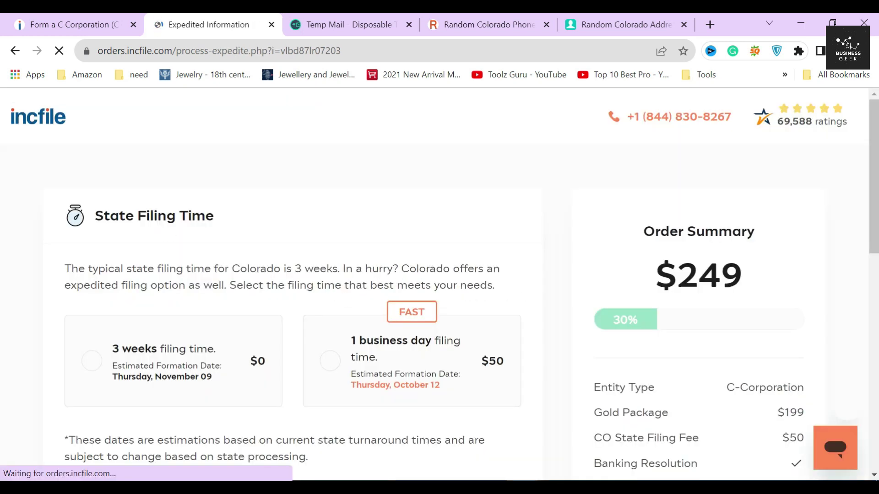
Review the State Filing Time step and its note that Colorado filing takes 3 weeks
drag(104, 229, 226, 221)
click(237, 221)
scroll(268, 295, down, 2)
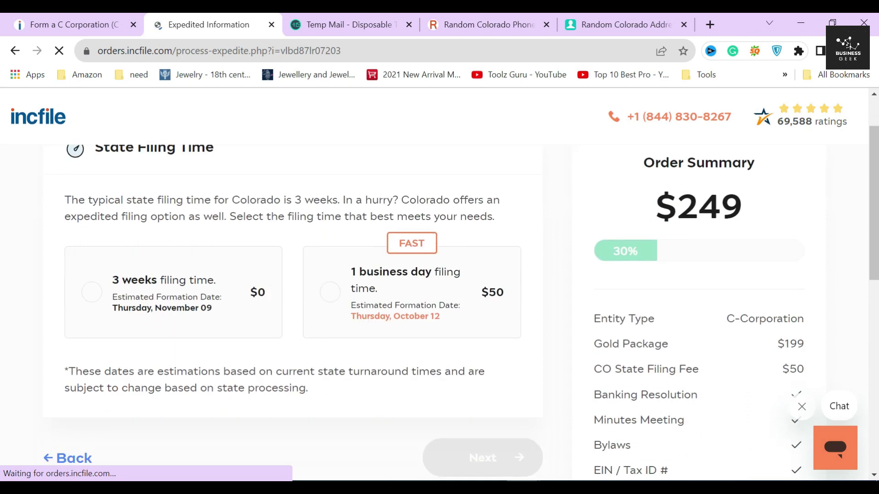
drag(190, 200, 362, 202)
click(364, 201)
click(49, 268)
scroll(296, 298, down, 2)
click(295, 212)
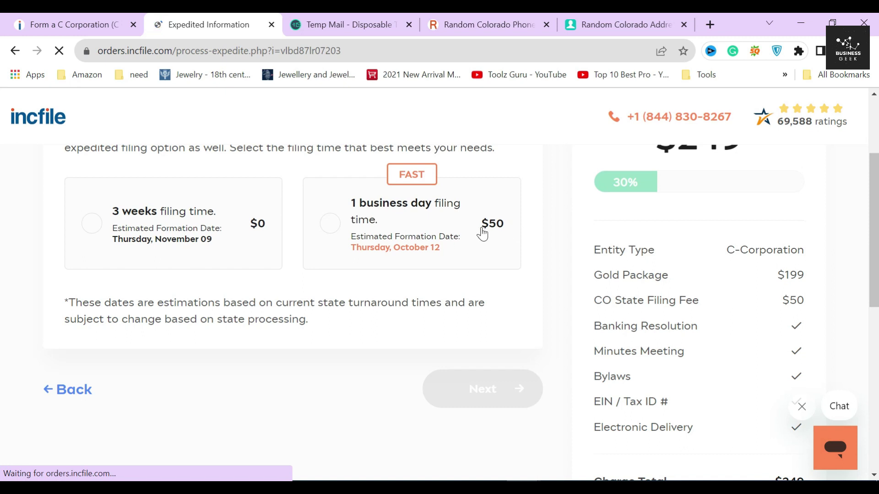
Pass over the $50 1-business-day option, choose free 3-week filing and continue
triple_click(501, 231)
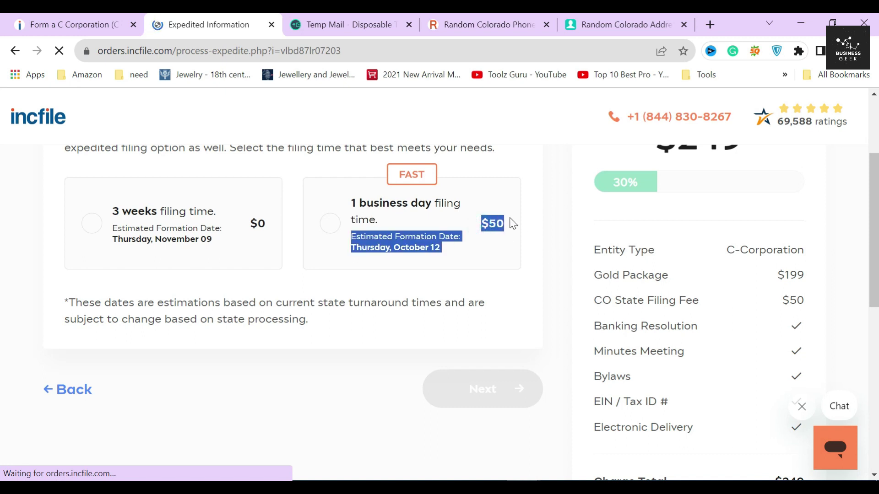
click(553, 231)
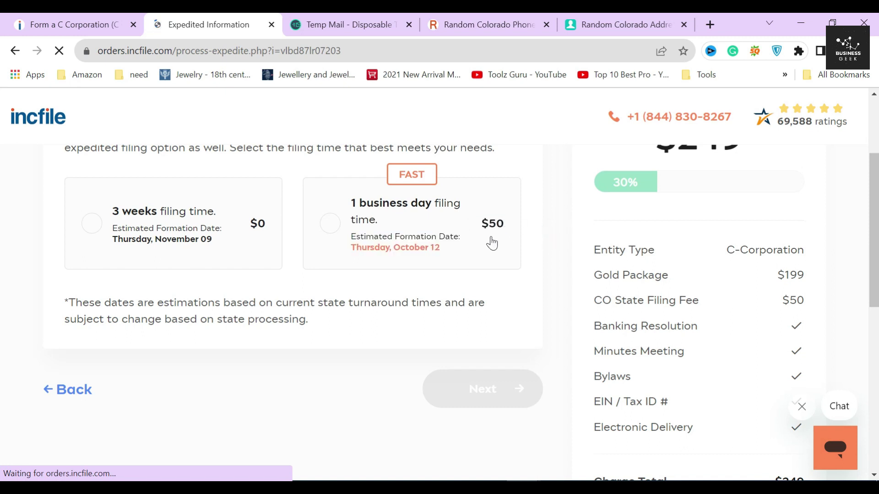
click(193, 239)
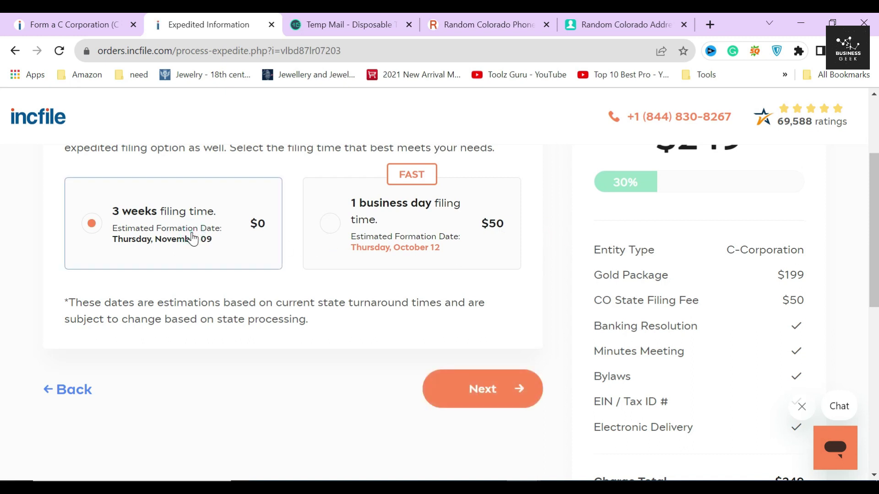
click(469, 412)
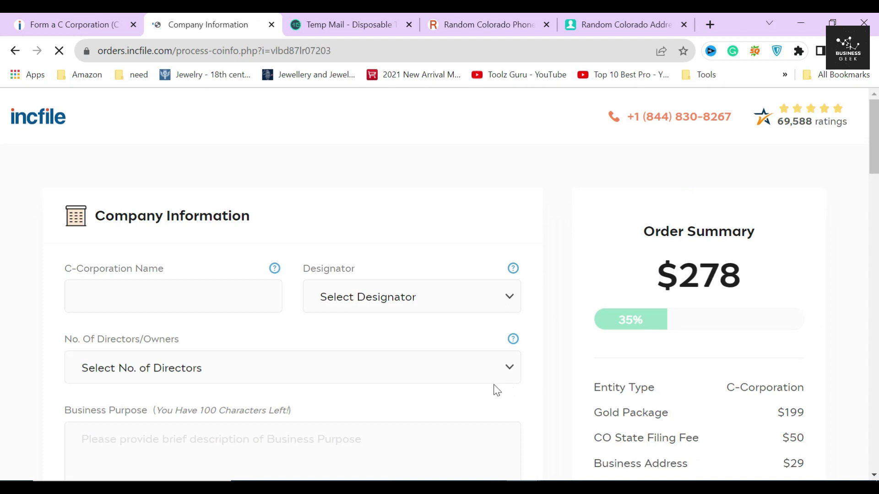
Name the corporation ADAM with the CORP designator, giving the official name ADAM CORP
scroll(172, 177, down, 2)
scroll(167, 172, up, 2)
drag(97, 229, 284, 228)
click(174, 297)
text(ADAM)
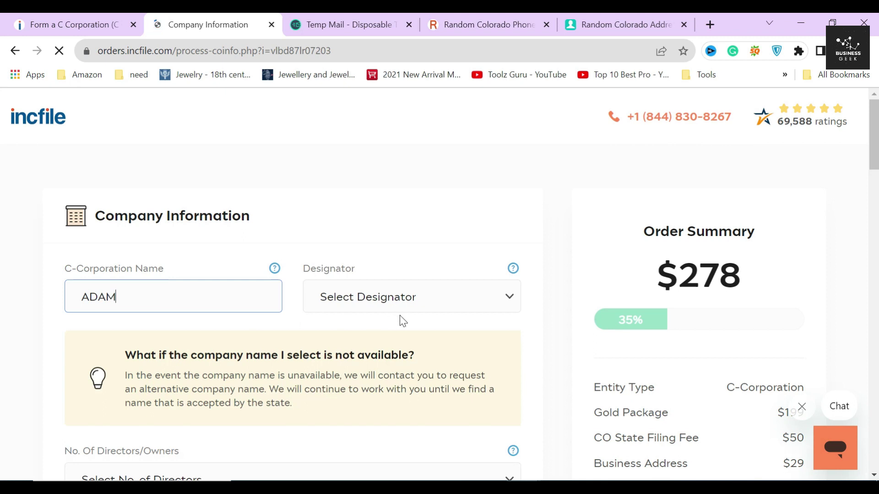
click(417, 305)
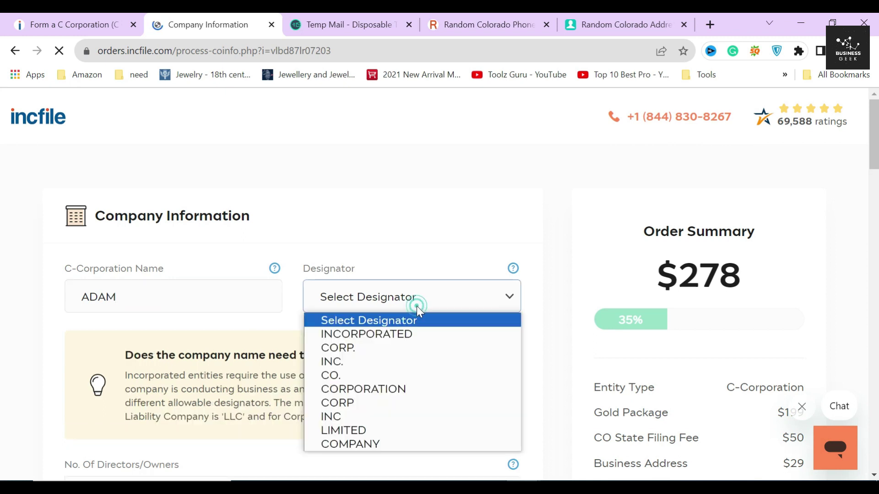
click(373, 408)
scroll(320, 338, down, 1)
drag(55, 265, 289, 270)
drag(58, 297, 200, 307)
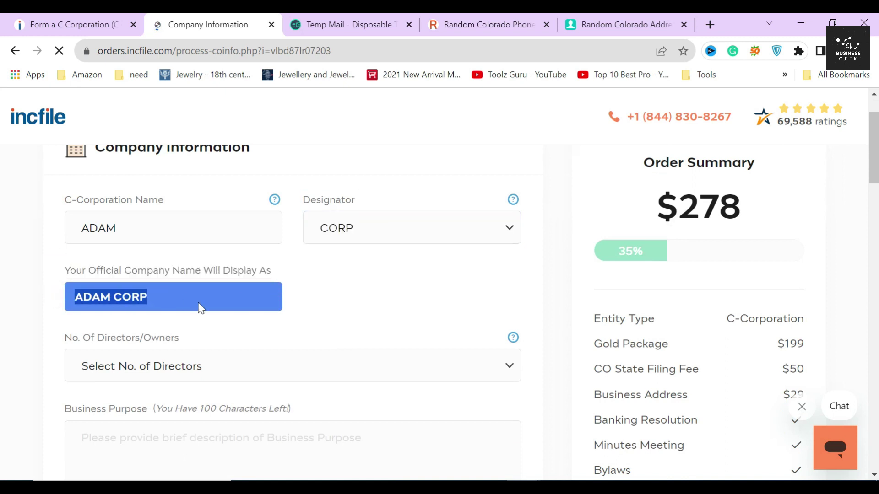
click(267, 323)
Set the number of directors to 1
scroll(266, 320, down, 4)
scroll(267, 320, up, 1)
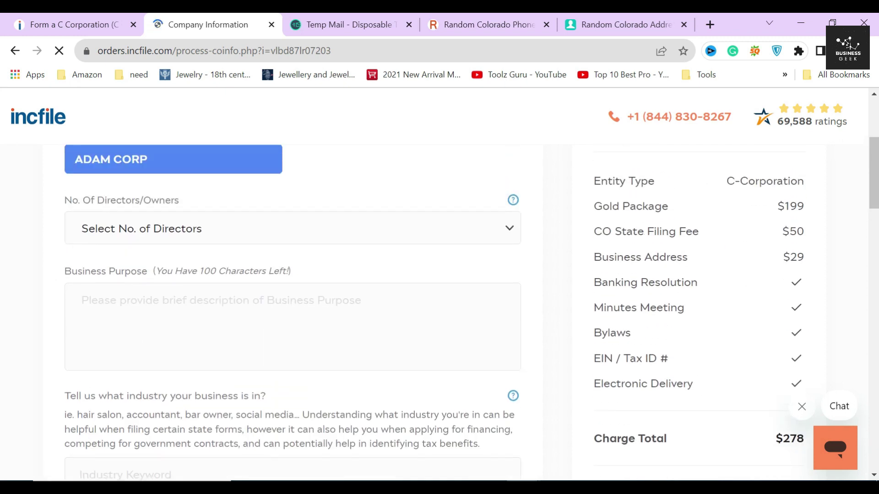
click(132, 232)
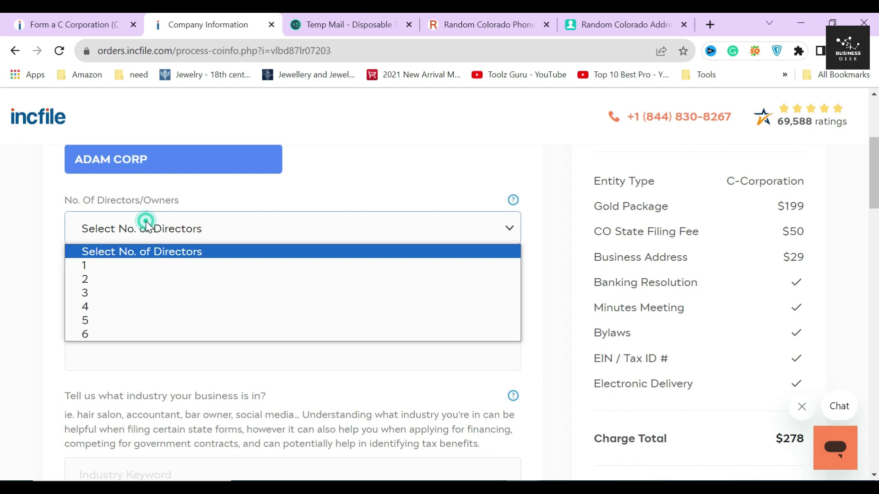
click(106, 266)
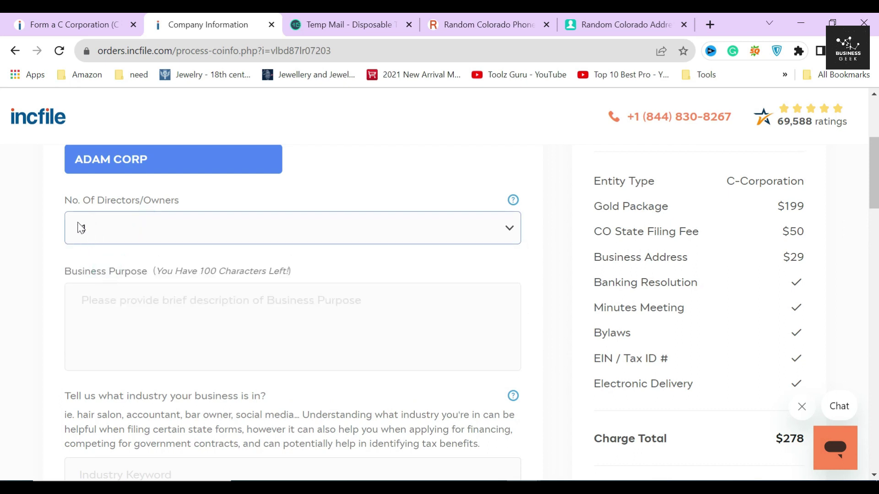
click(173, 232)
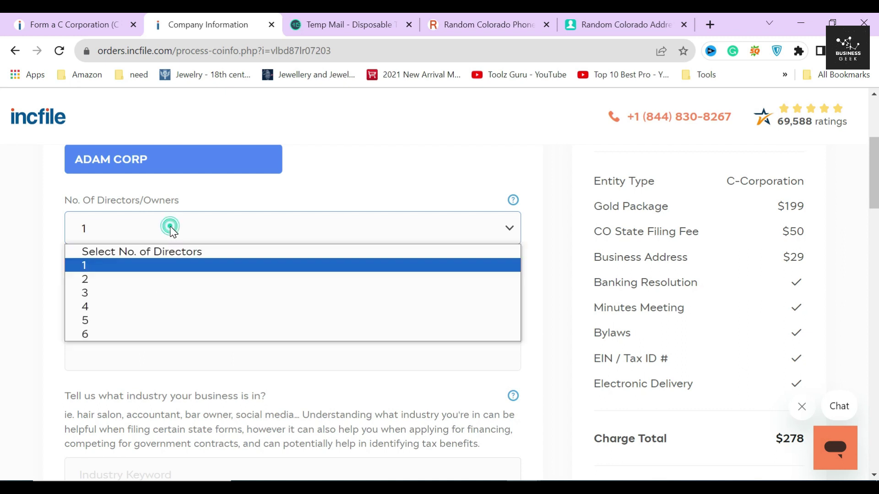
click(56, 273)
Enter the business purpose 'It is a marketing agency.'
click(195, 305)
text(It is a marketing agency.)
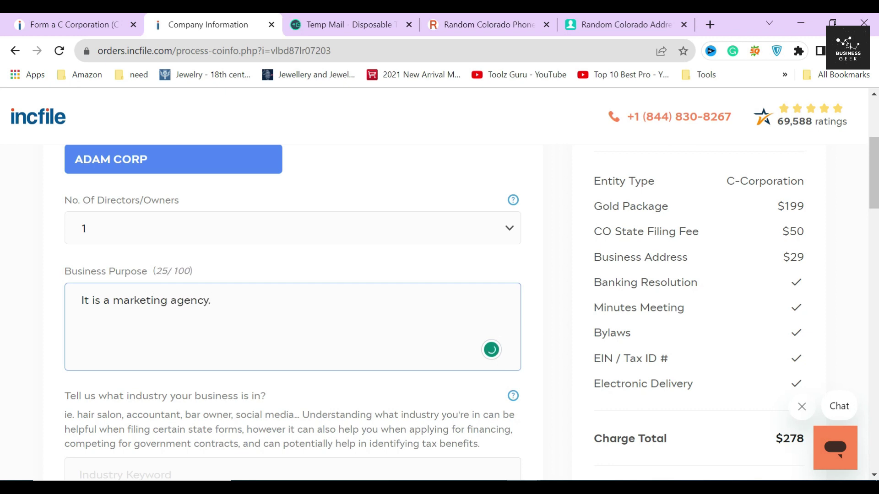
click(569, 298)
scroll(569, 298, down, 3)
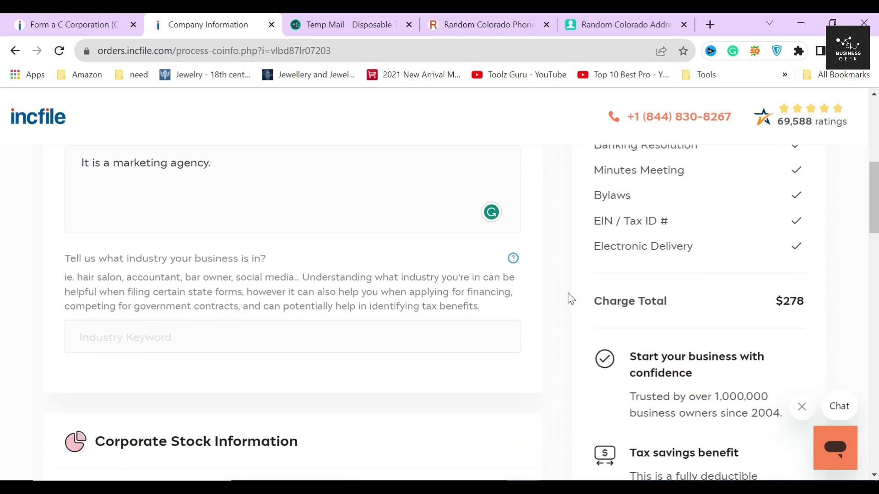
Search the industry keyword 'marketing' and pick 541613 - Marketing consulting services
click(472, 326)
text(marketing)
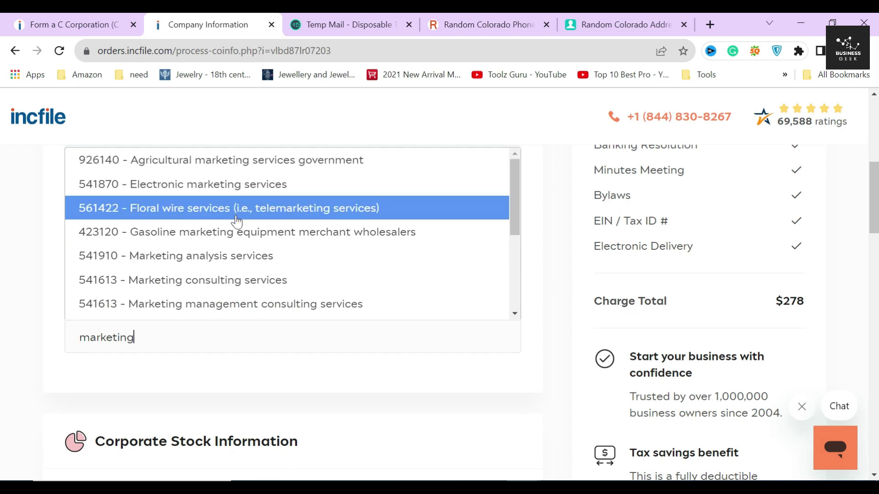
scroll(236, 301, down, 2)
scroll(237, 301, up, 2)
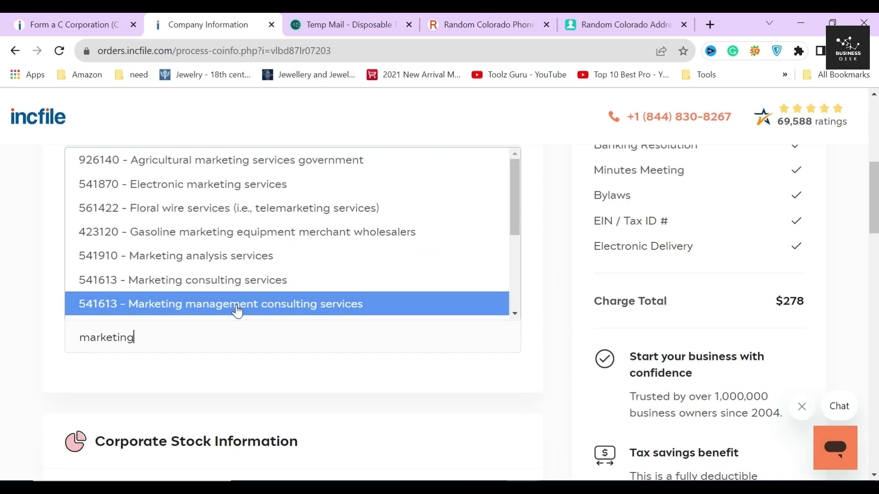
click(241, 280)
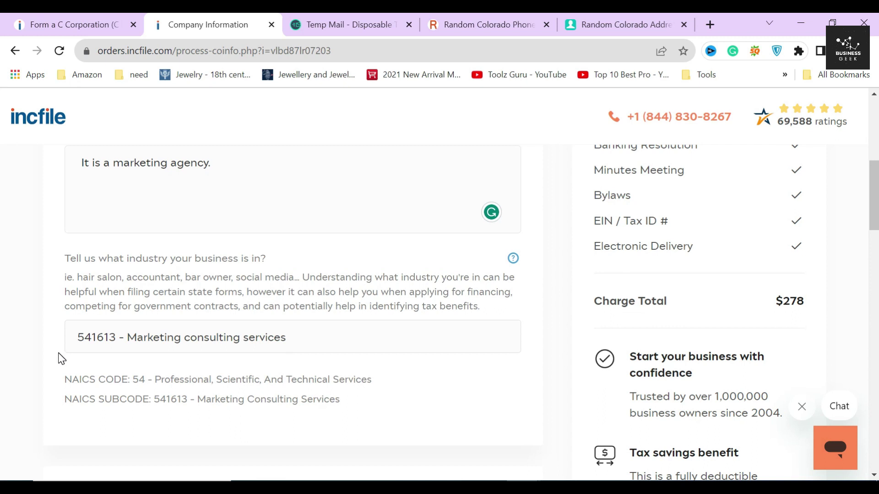
Review the resulting NAICS code 54 and its subcode line, then dismiss the explanation
drag(62, 379, 416, 366)
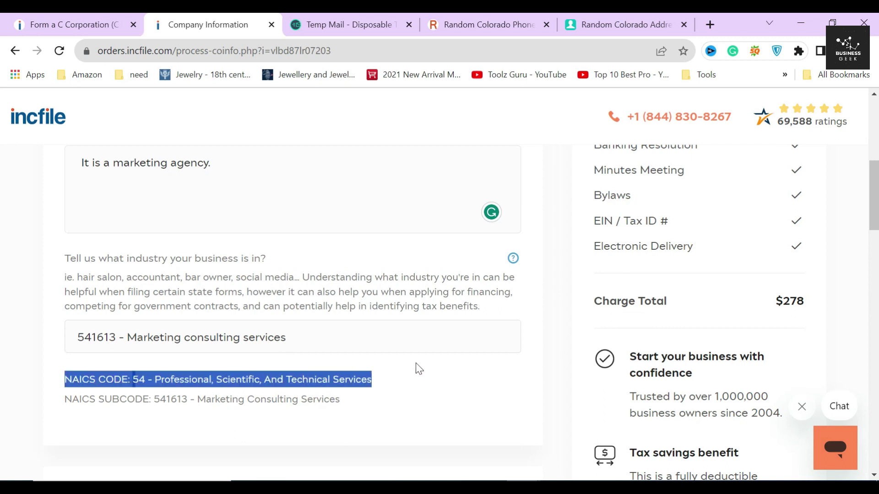
scroll(293, 274, down, 2)
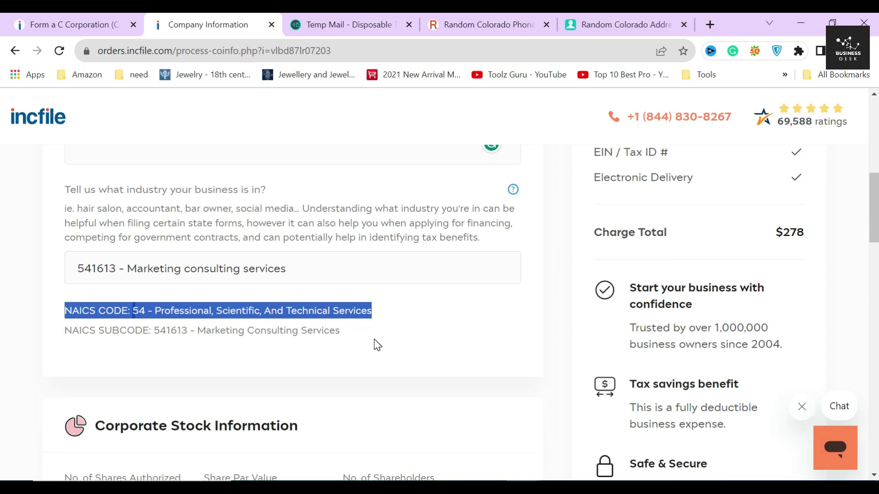
click(366, 325)
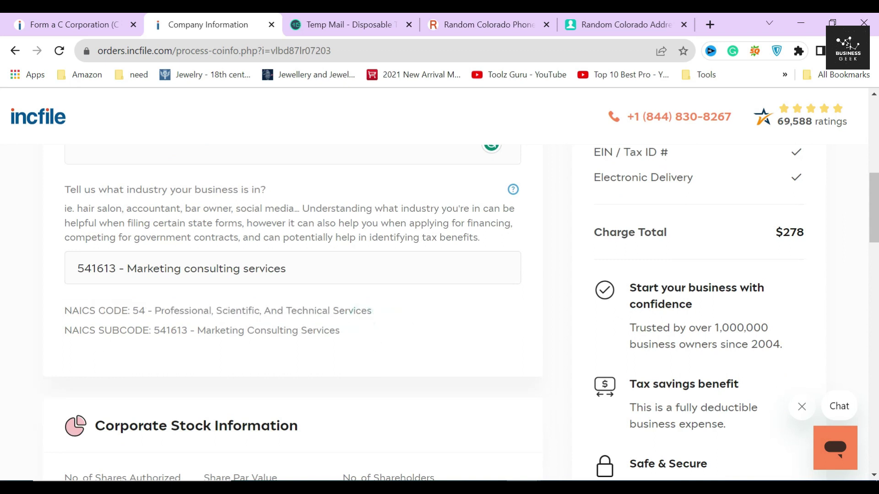
drag(64, 327, 206, 330)
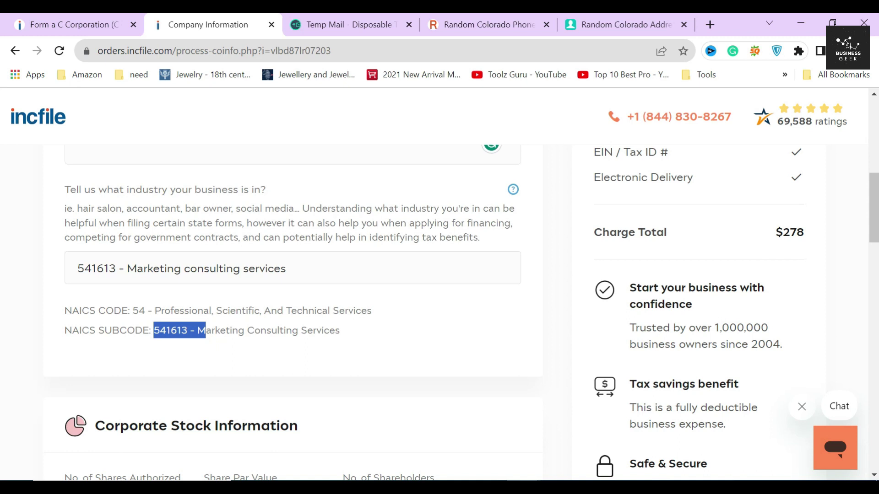
drag(197, 331, 340, 330)
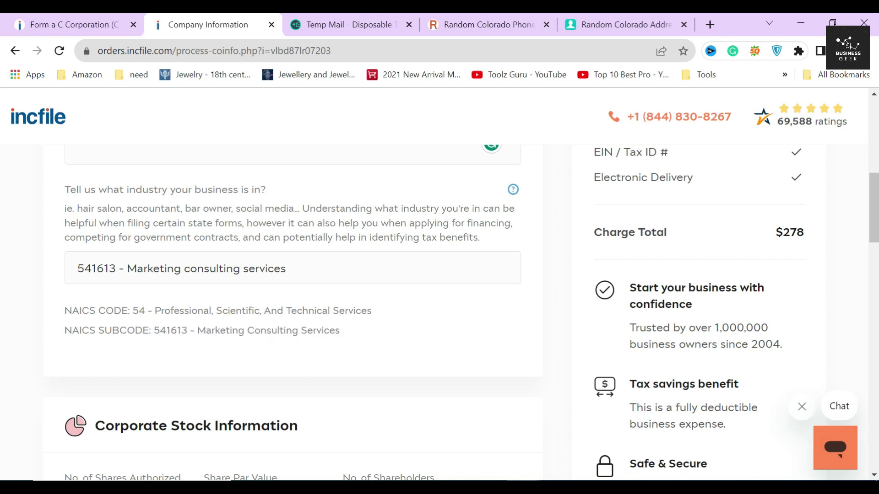
triple_click(154, 331)
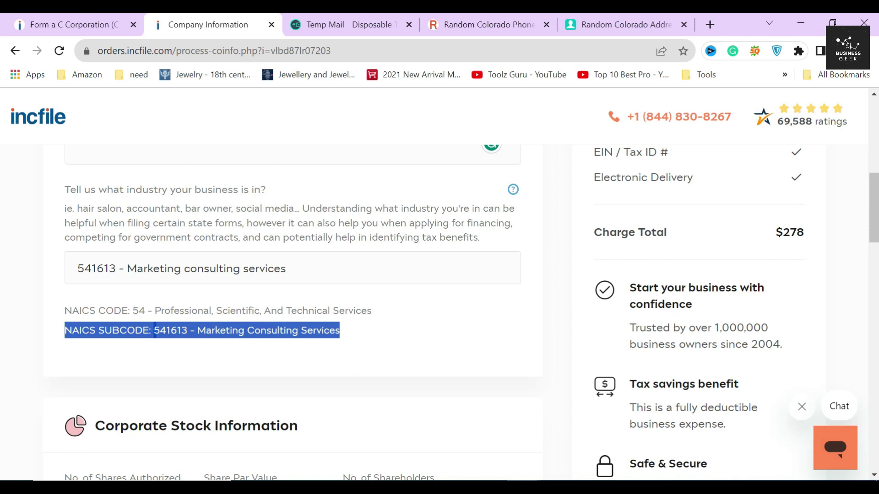
mouse_move(513, 189)
click(521, 201)
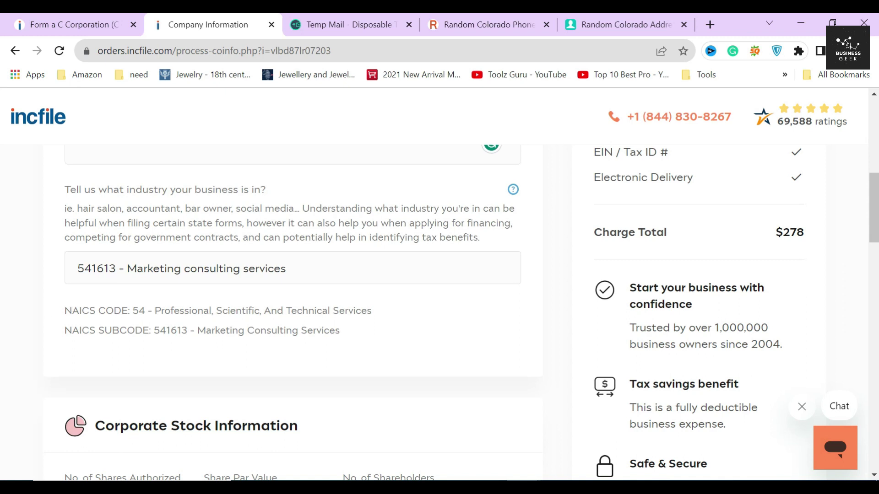
Change authorized shares from 1500 to 1000 and the share par value to $1
scroll(555, 275, down, 2)
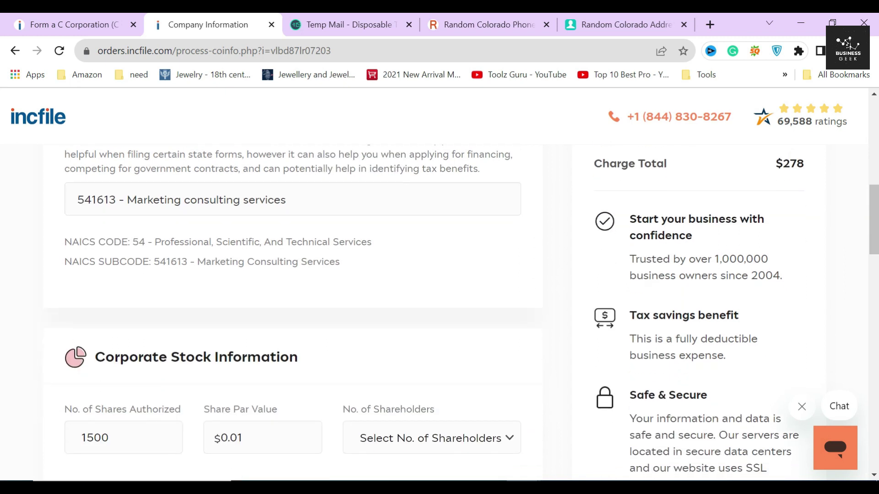
scroll(213, 284, down, 4)
scroll(213, 285, up, 1)
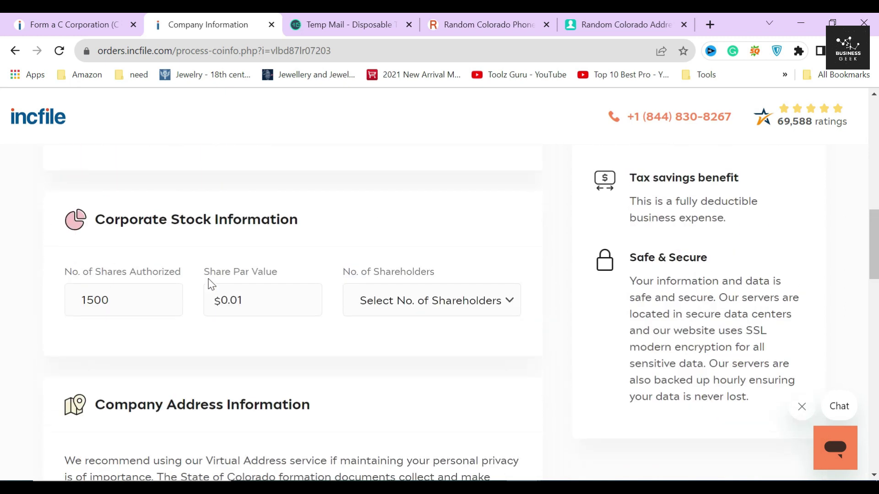
drag(105, 232, 391, 232)
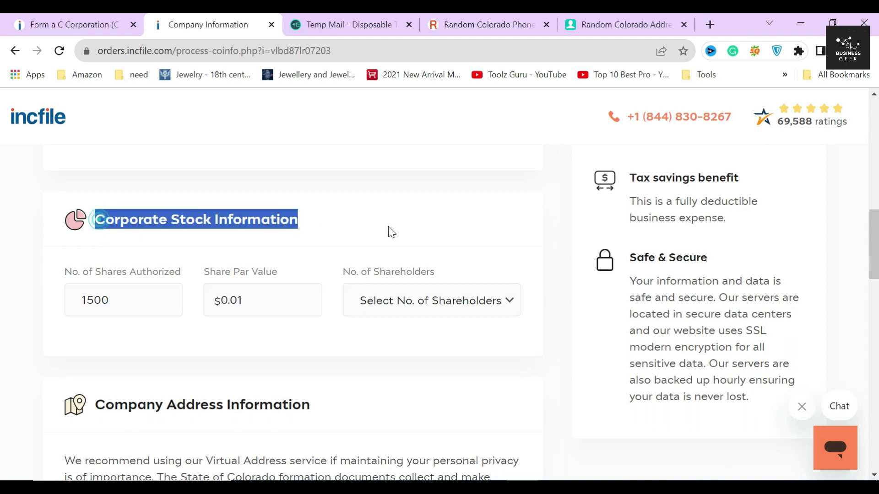
click(219, 241)
click(108, 321)
click(101, 301)
drag(87, 301, 94, 301)
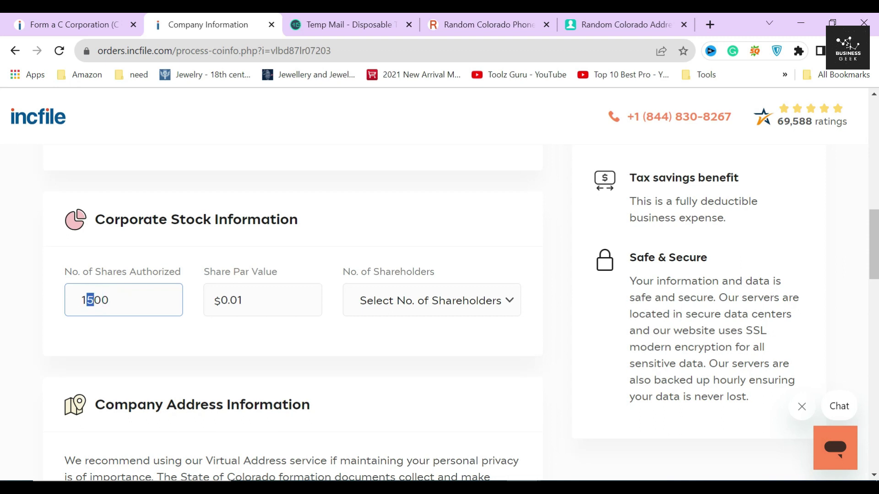
text(0)
click(113, 330)
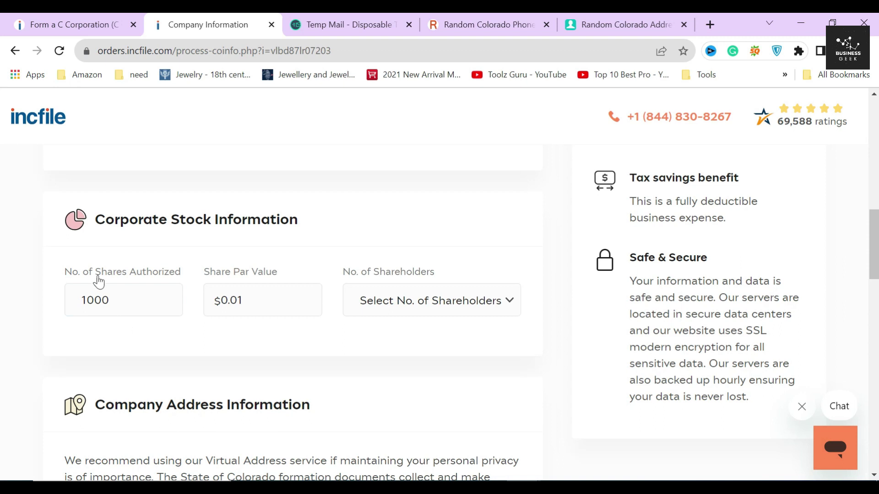
double_click(238, 300)
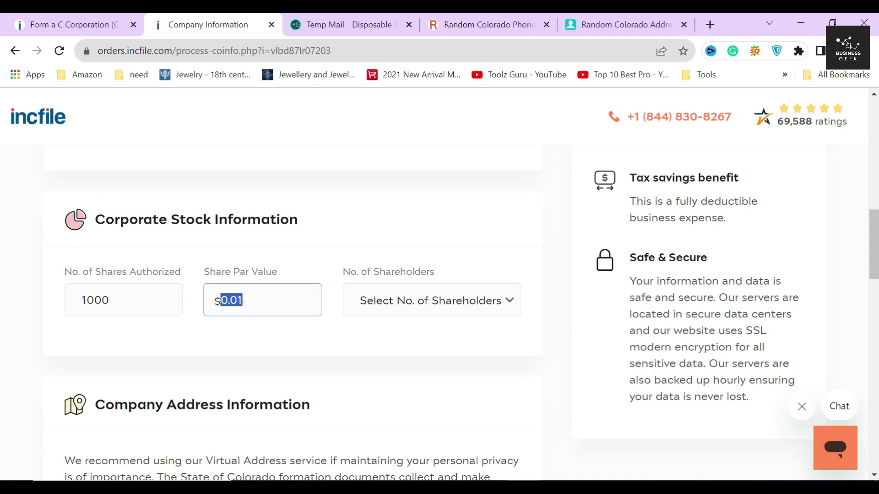
text(1)
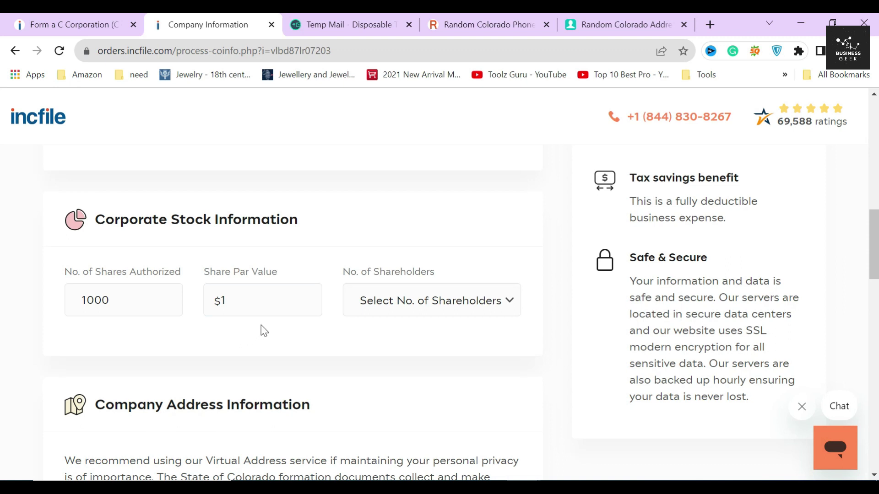
Set the number of shareholders to 2
click(481, 300)
click(415, 355)
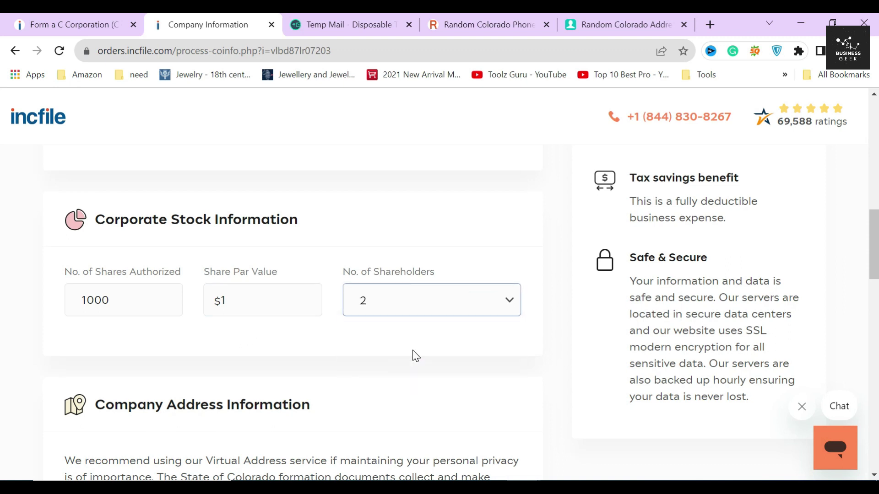
click(415, 297)
click(324, 338)
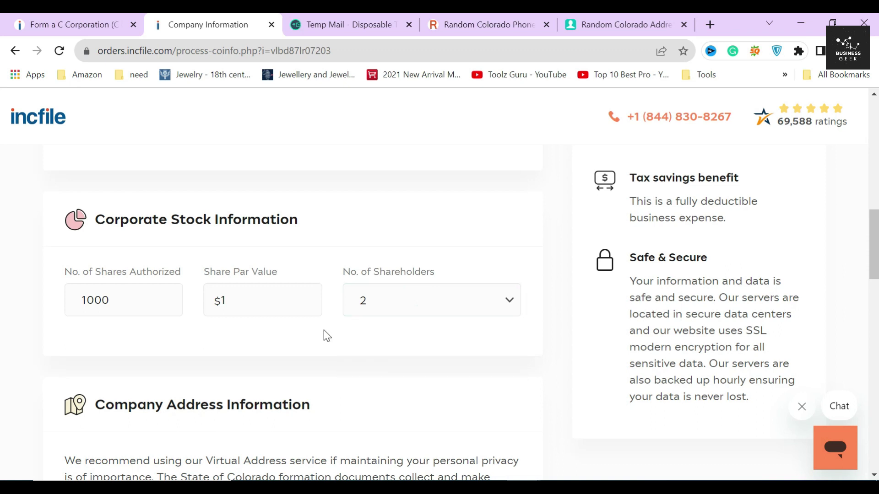
scroll(323, 331, down, 3)
drag(95, 267, 325, 273)
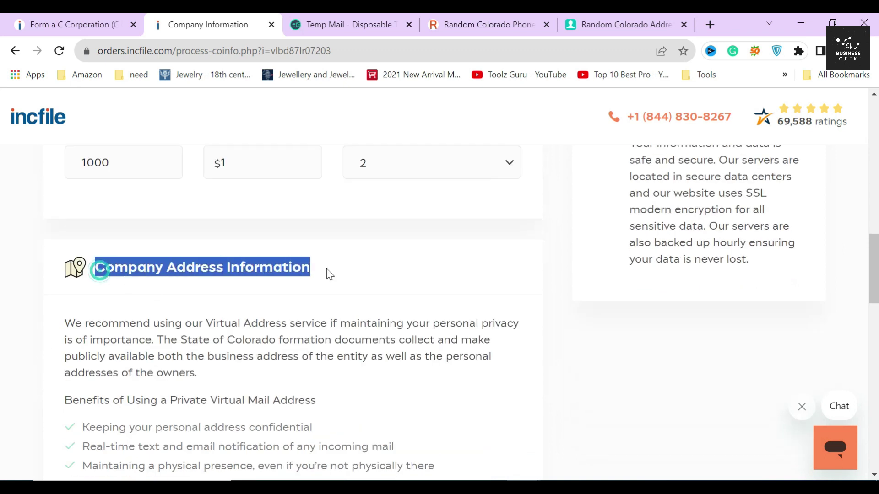
click(330, 266)
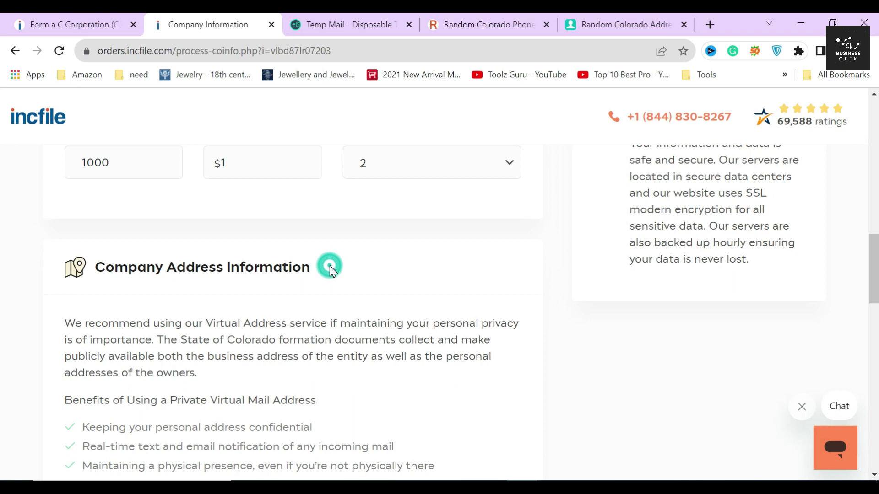
scroll(330, 268, down, 3)
scroll(173, 254, up, 2)
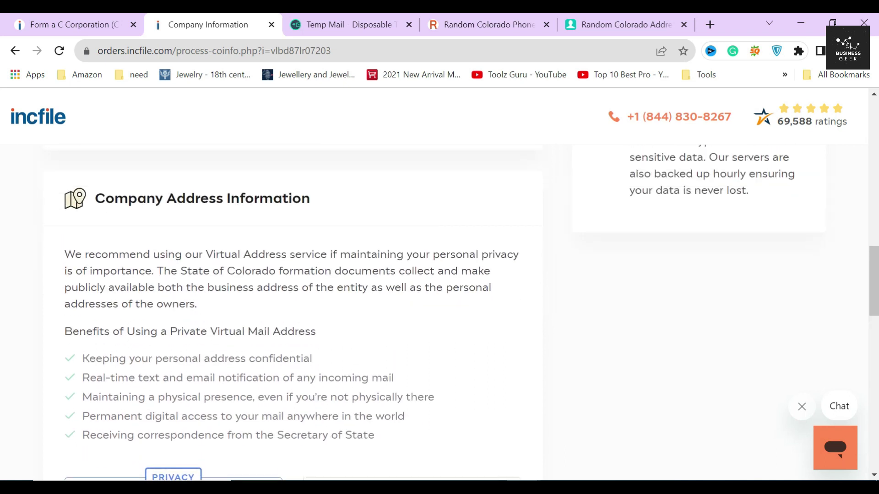
drag(207, 254, 419, 254)
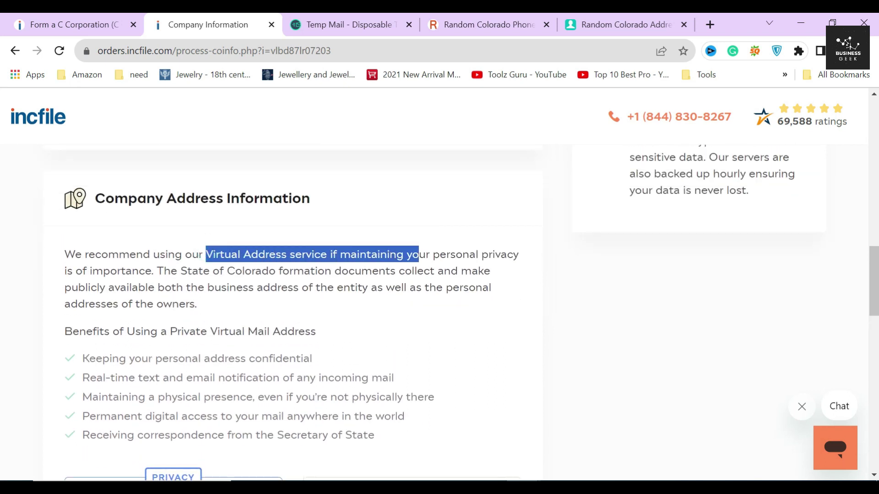
click(249, 276)
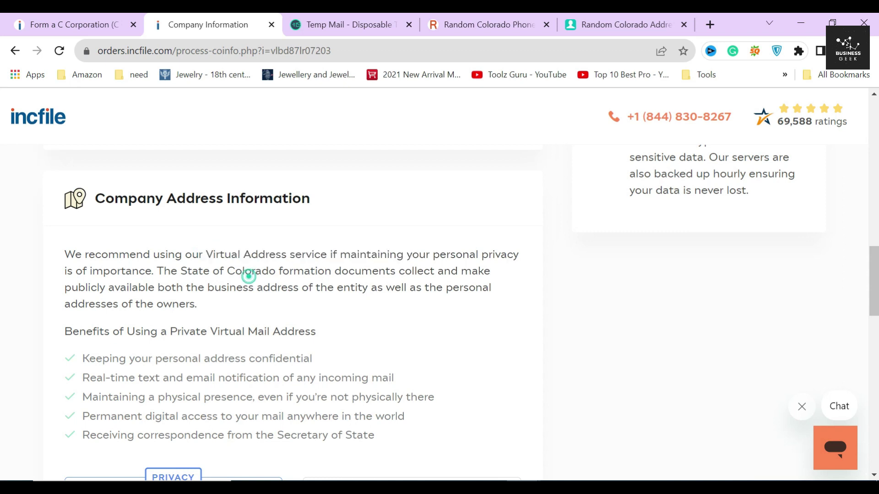
scroll(249, 275, down, 2)
drag(67, 280, 387, 371)
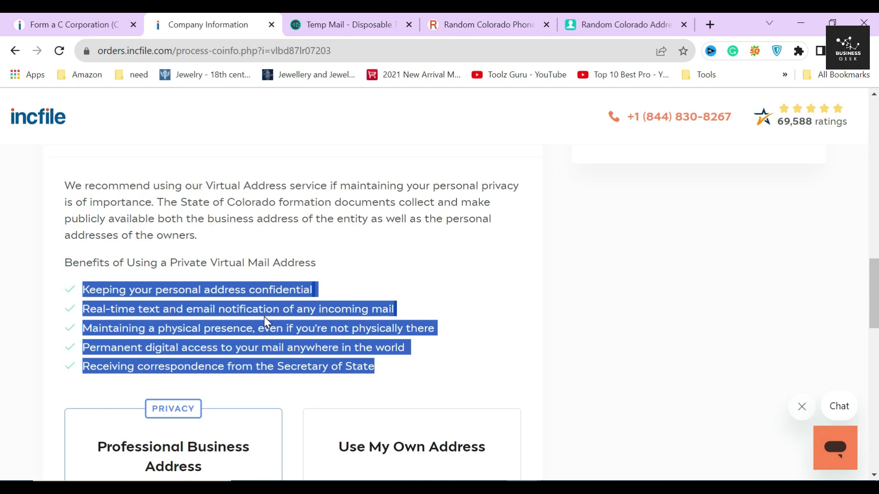
scroll(265, 317, down, 3)
scroll(125, 232, up, 2)
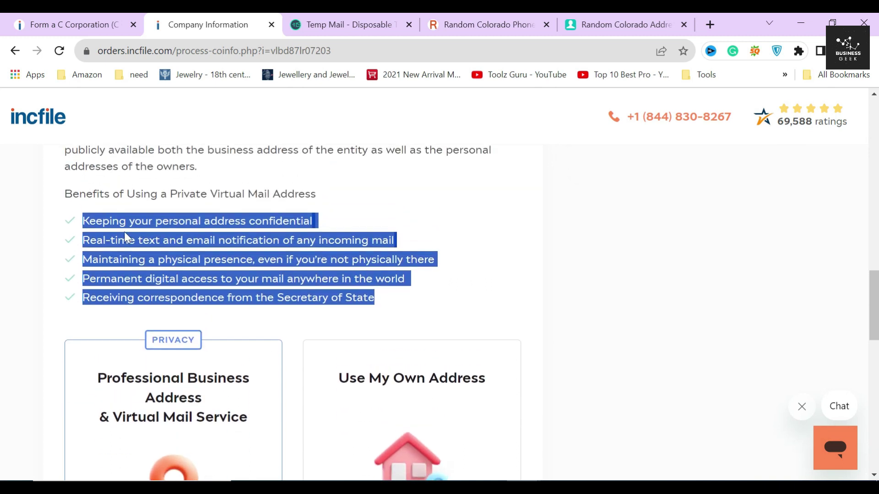
click(60, 223)
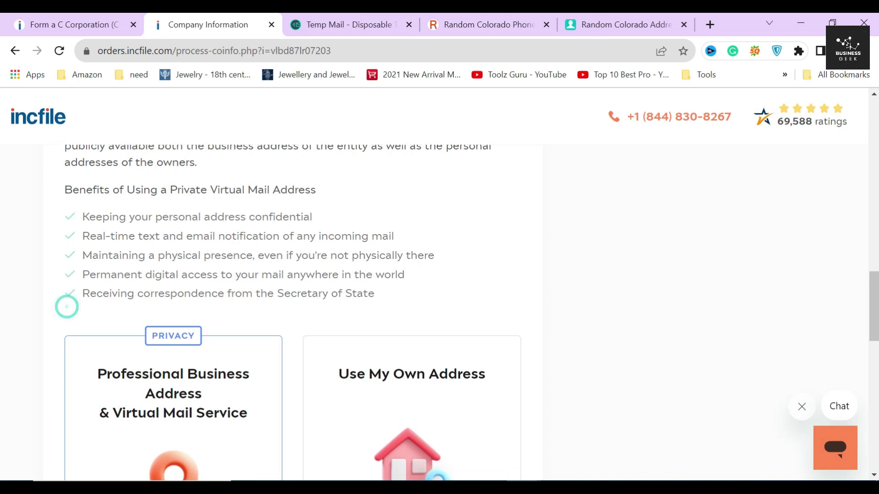
scroll(65, 307, down, 3)
drag(97, 234, 253, 287)
click(292, 263)
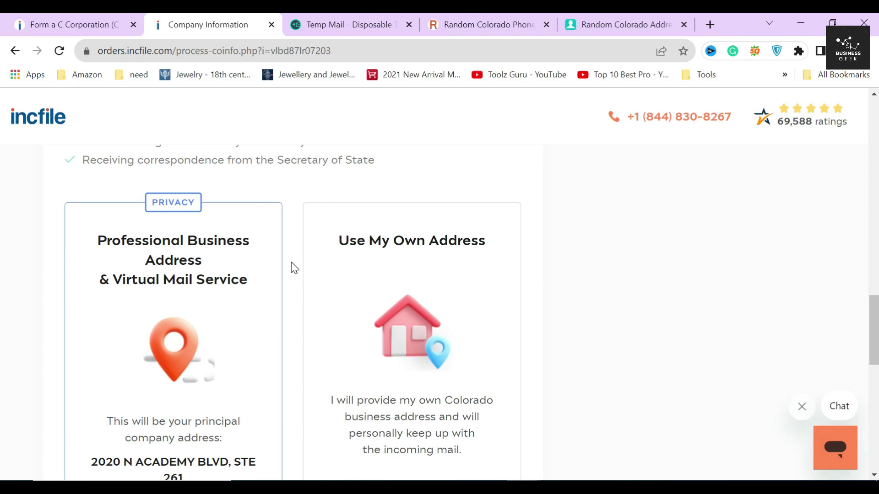
Compare the provided principal company address with the own-address option
scroll(294, 268, up, 3)
scroll(294, 268, down, 2)
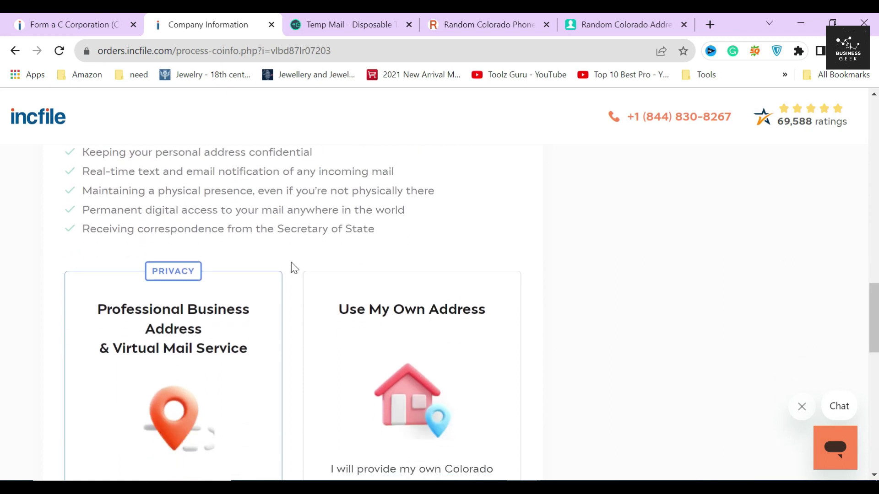
scroll(294, 267, down, 4)
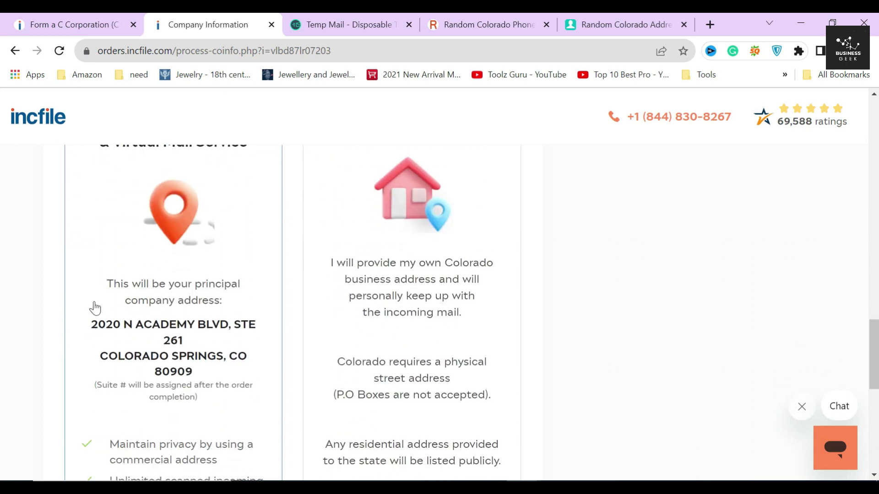
drag(87, 329, 218, 401)
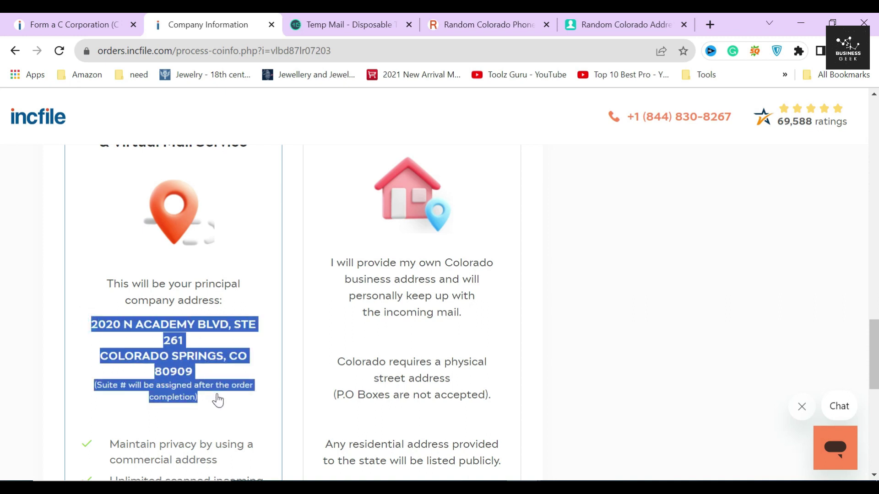
click(316, 339)
drag(323, 254, 490, 317)
click(530, 284)
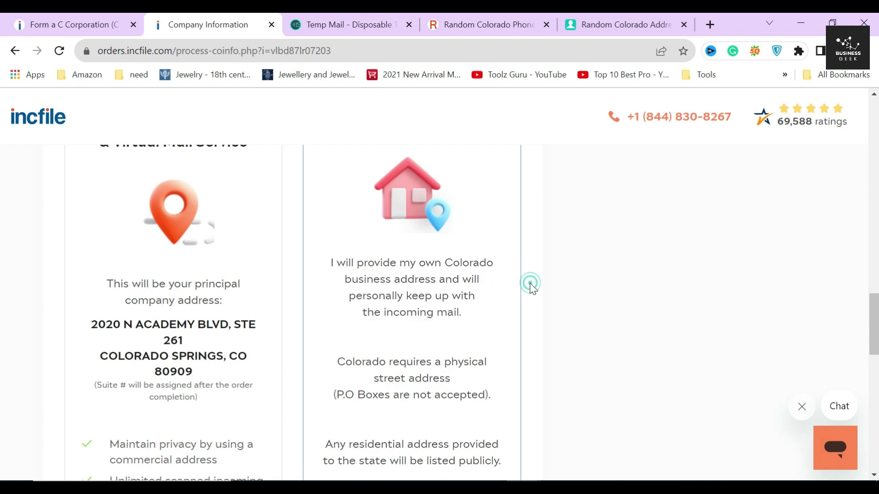
Keep the $29/month Professional Business Address & Virtual Mail Service and submit the address step
scroll(290, 238, down, 5)
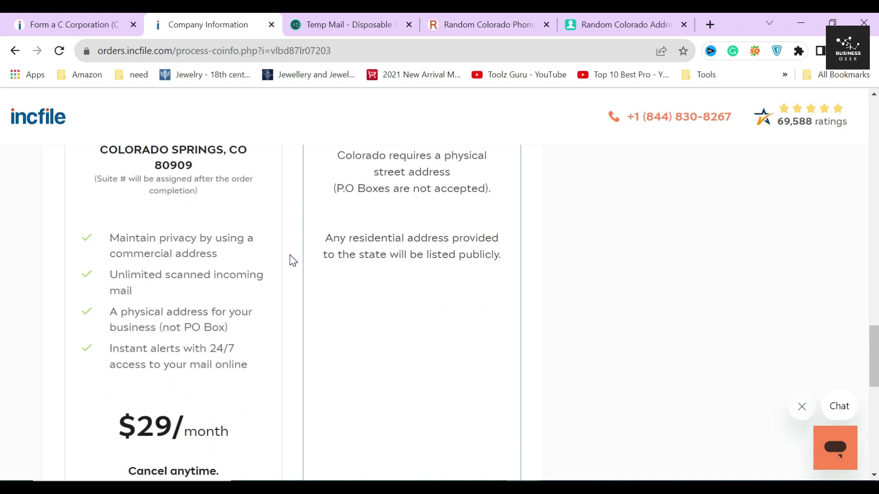
scroll(189, 280, down, 2)
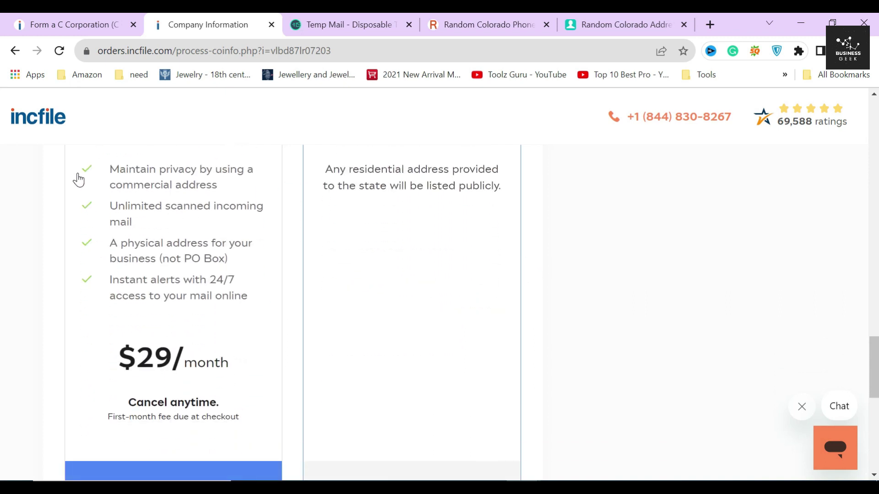
drag(172, 373, 236, 373)
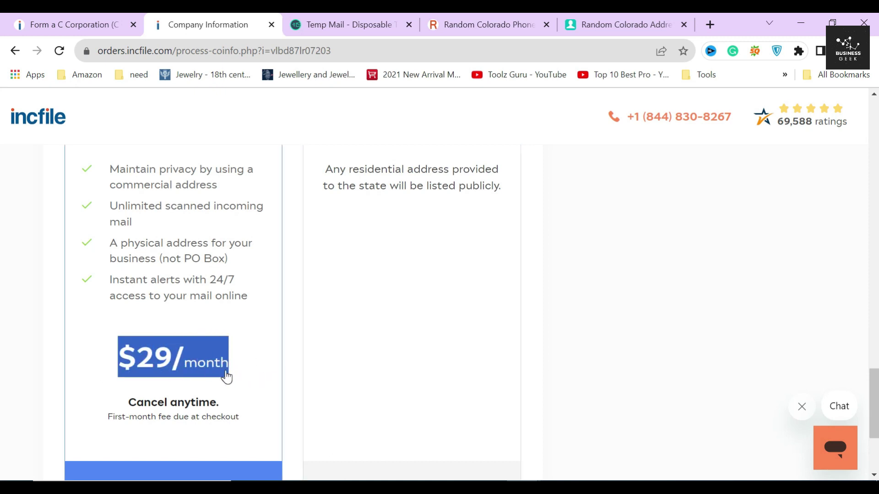
scroll(276, 361, down, 4)
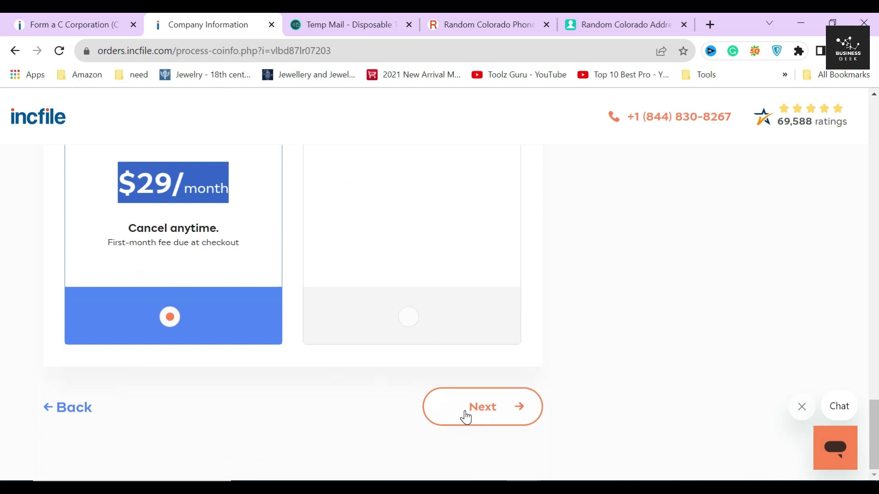
click(465, 412)
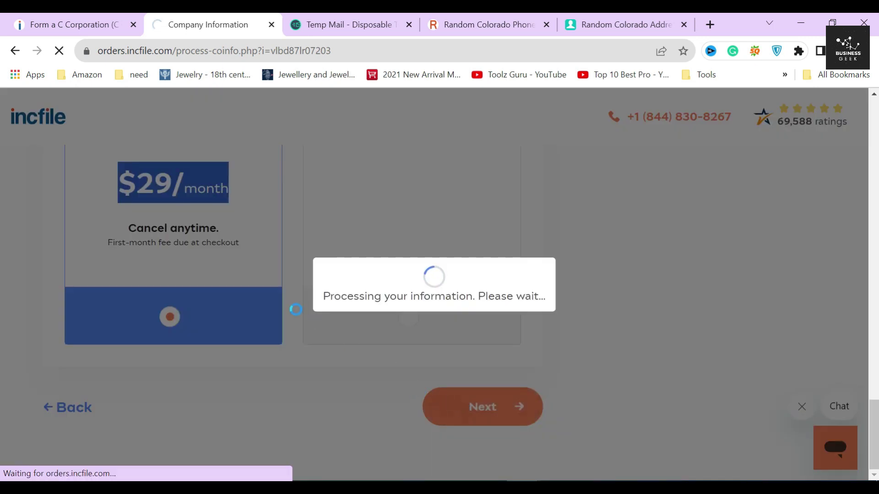
Review the $149 Premium Service Package offer, including Expedited Filing and the 3 premium services
scroll(235, 299, down, 3)
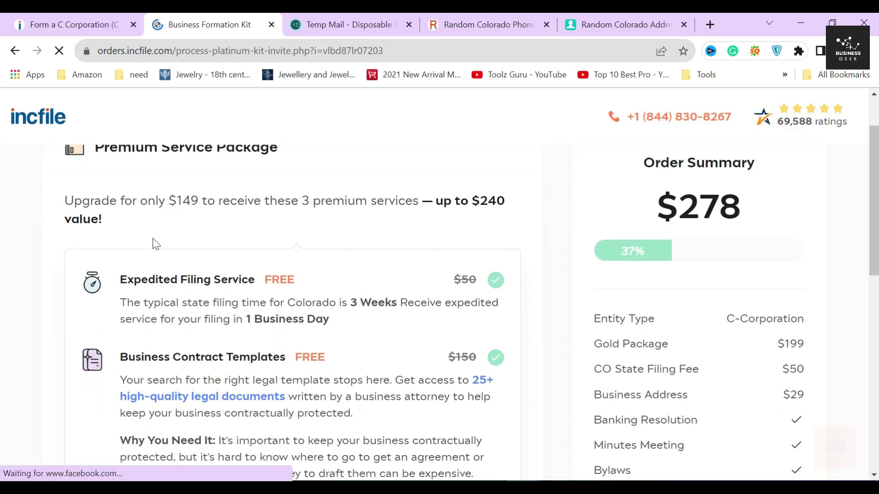
scroll(153, 244, up, 3)
drag(68, 216, 293, 220)
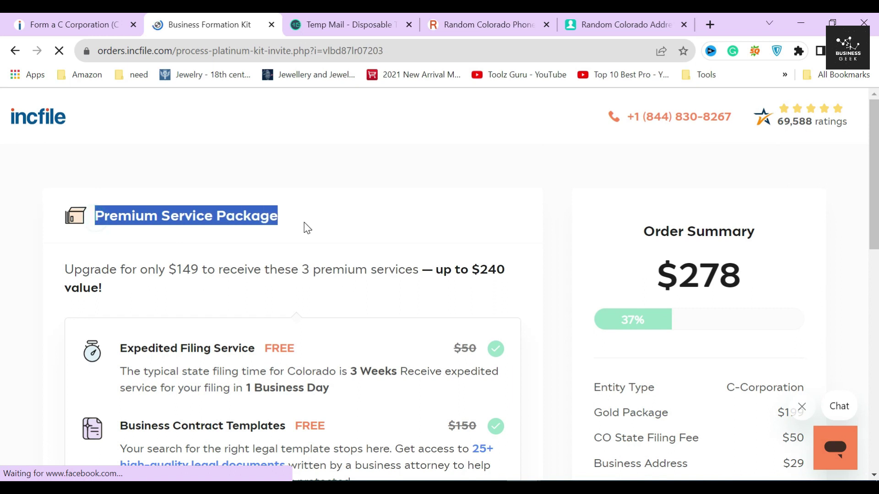
click(272, 243)
drag(59, 270, 207, 272)
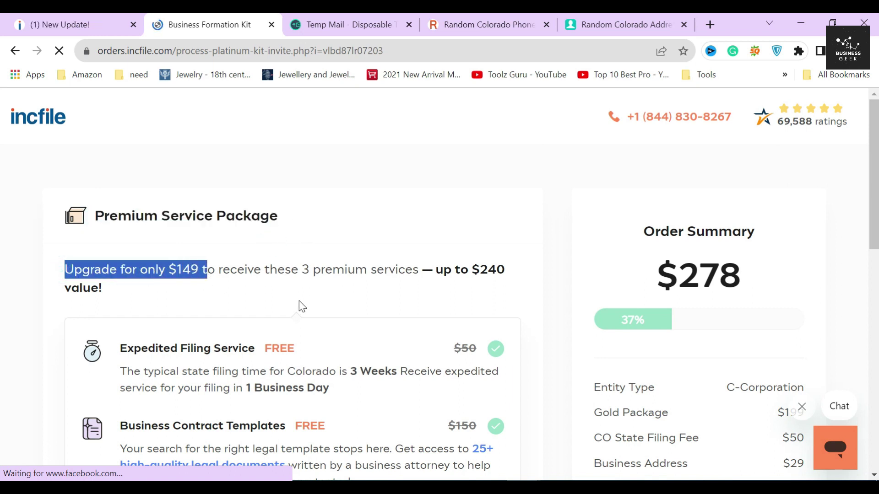
click(249, 304)
drag(83, 350, 249, 349)
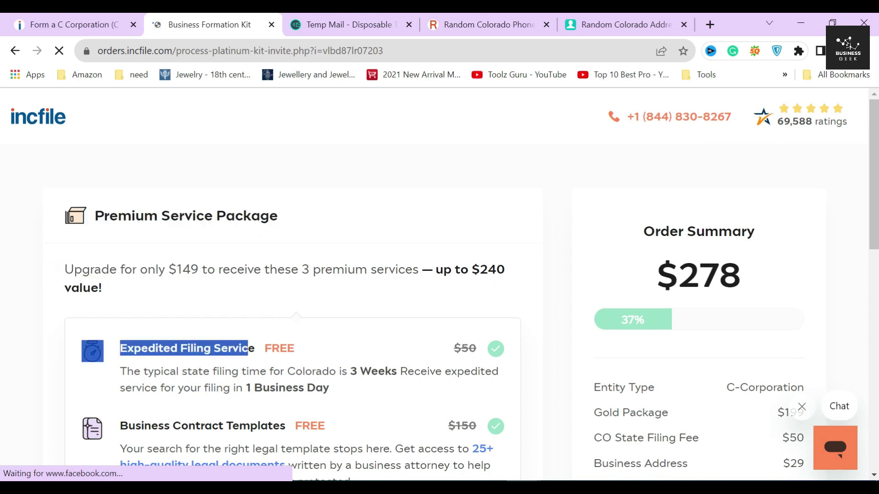
drag(367, 270, 298, 270)
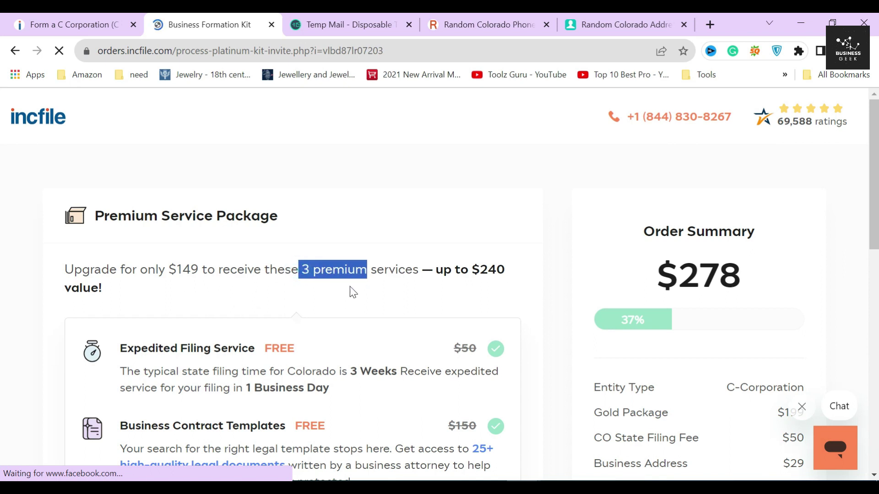
scroll(361, 292, down, 2)
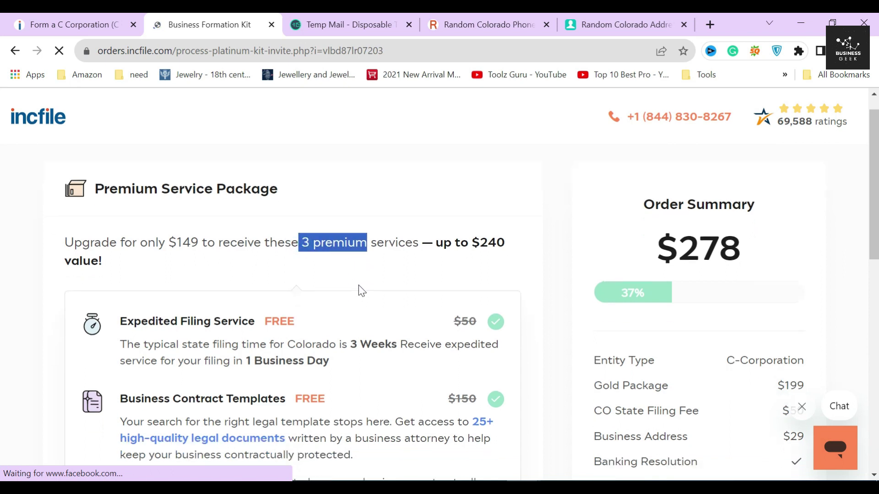
click(351, 235)
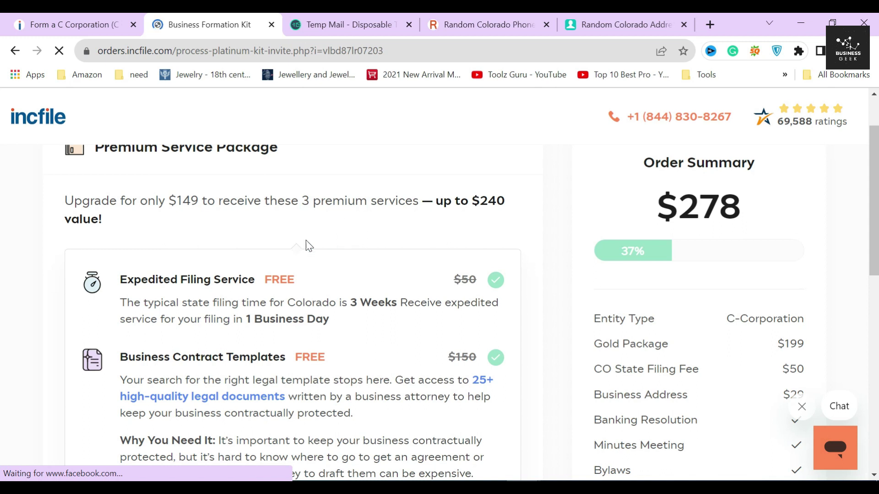
scroll(52, 287, down, 2)
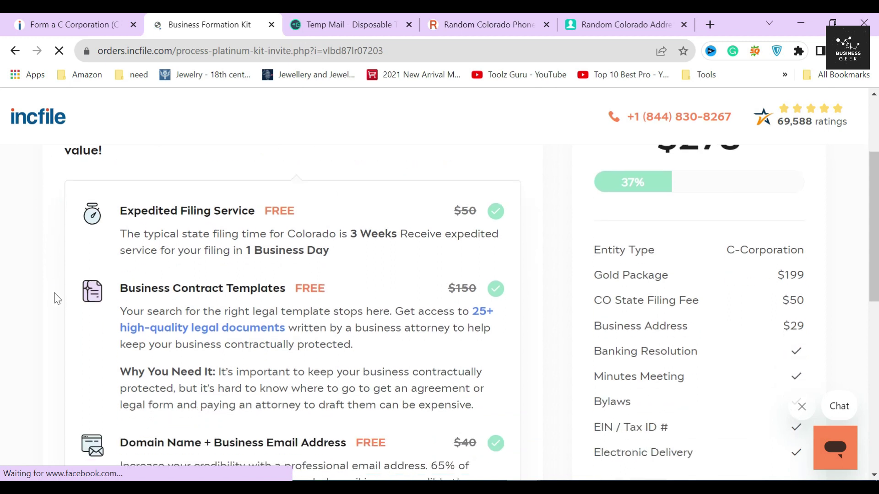
scroll(54, 298, down, 3)
scroll(58, 308, up, 3)
drag(120, 234, 366, 250)
click(350, 250)
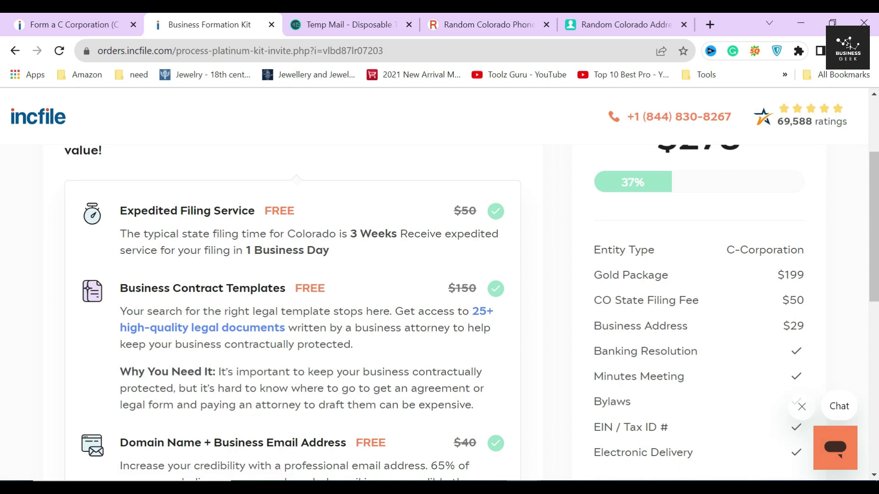
Read the contract templates description, then decline the $149 premium upgrade with 'No thanks'
scroll(439, 284, down, 1)
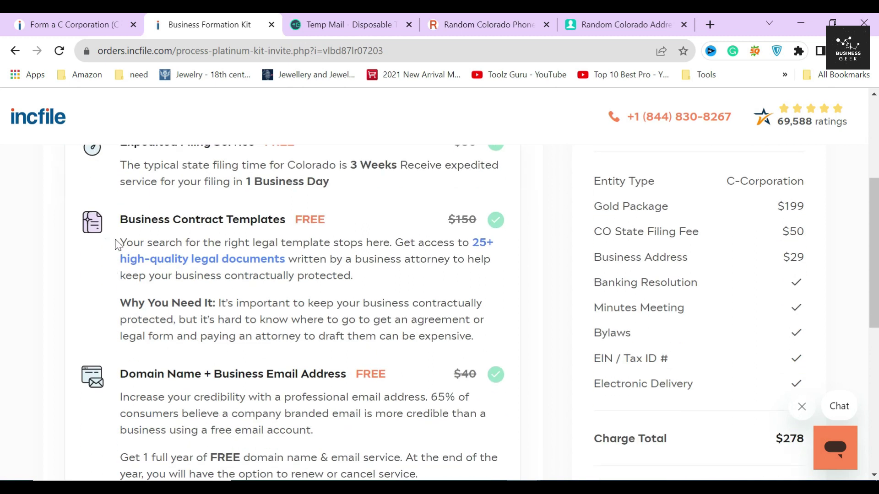
drag(114, 212, 285, 374)
scroll(301, 386, down, 3)
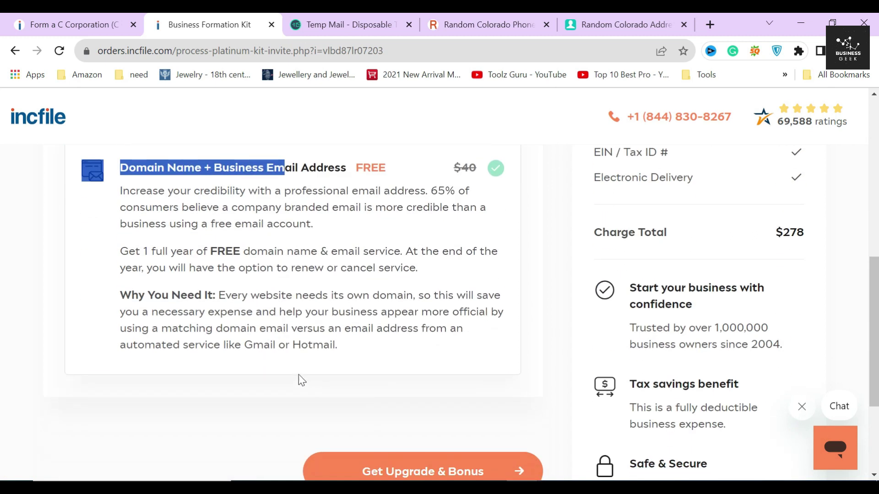
click(283, 391)
scroll(281, 387, up, 1)
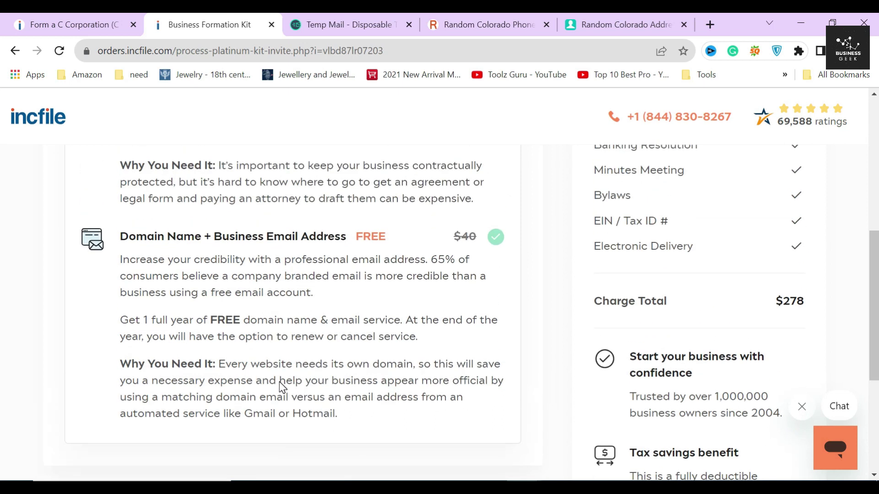
scroll(281, 386, down, 1)
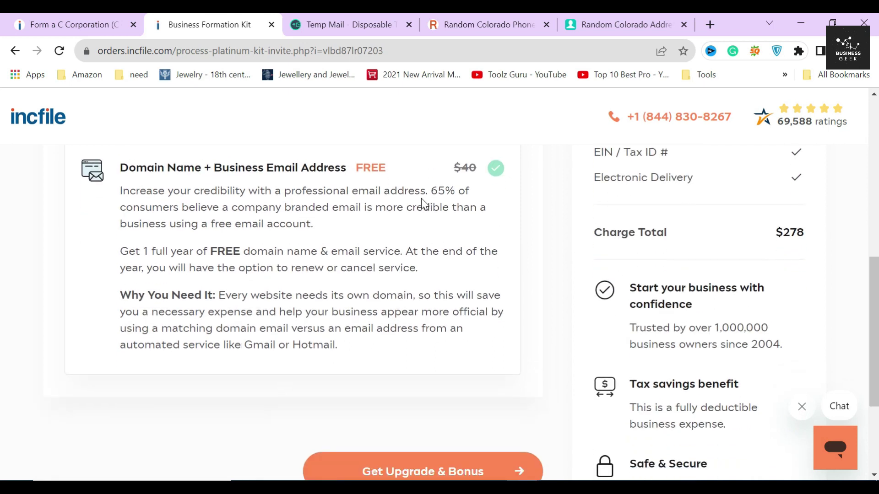
scroll(377, 287, down, 2)
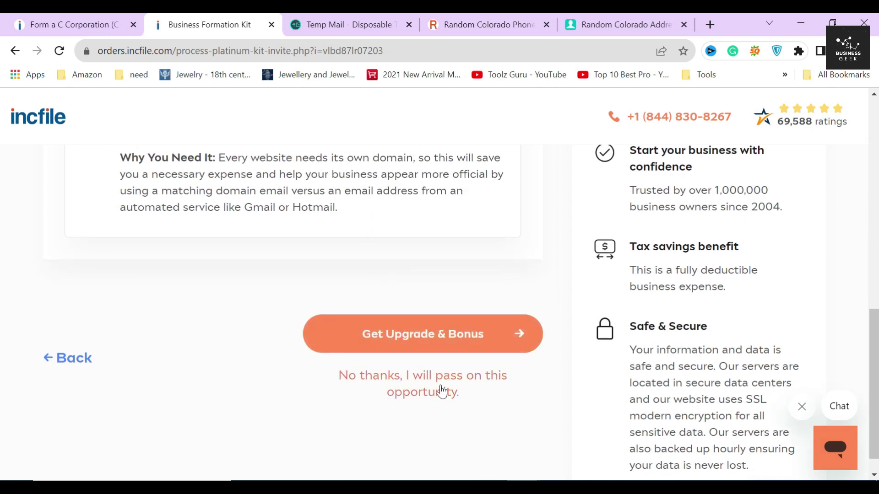
click(423, 389)
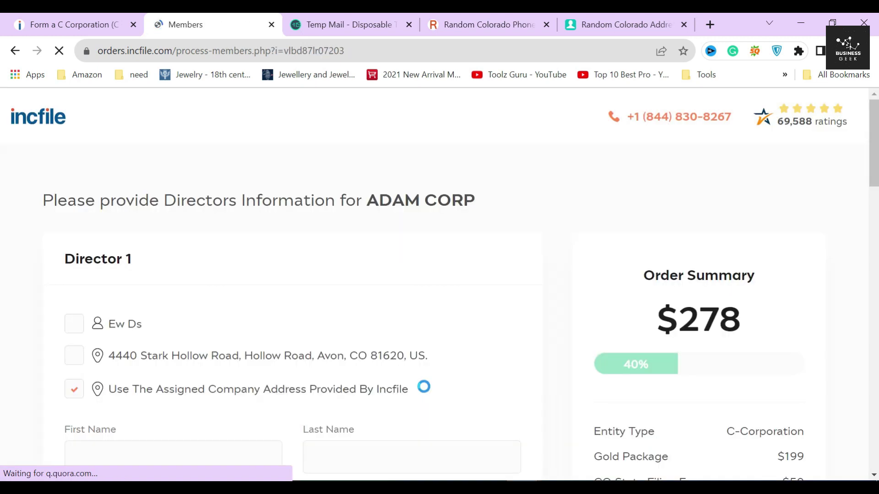
Tick the checkbox making the earlier-entered person Director 1 of ADAM CORP
drag(55, 268, 170, 272)
click(170, 268)
scroll(170, 272, down, 1)
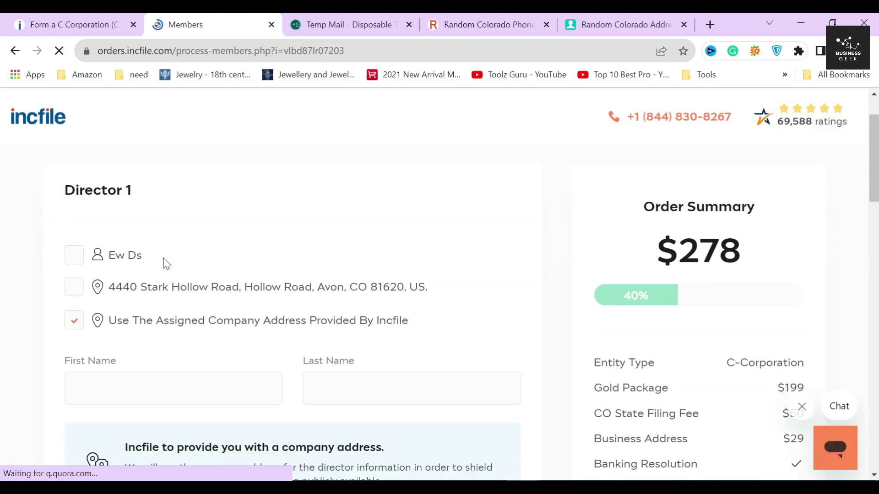
click(72, 255)
scroll(74, 256, down, 2)
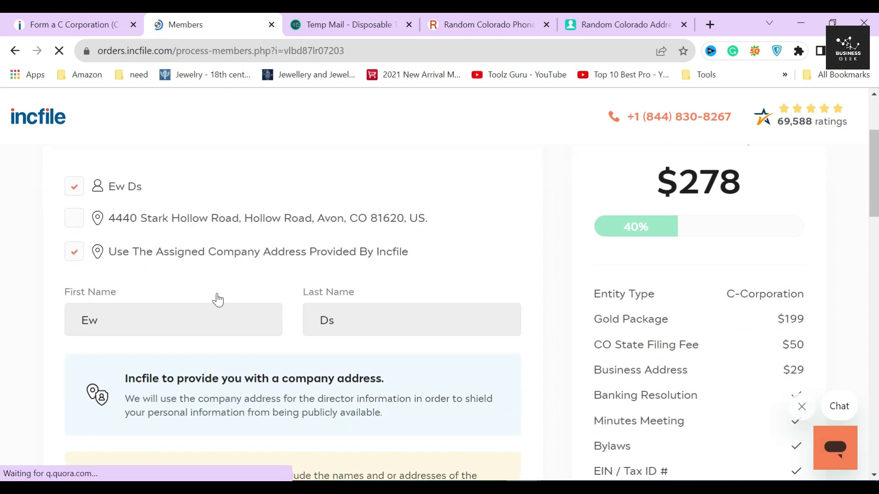
Review the company address and articles of incorporation notes down to Officer Information
drag(125, 378, 401, 400)
click(383, 369)
scroll(384, 368, down, 4)
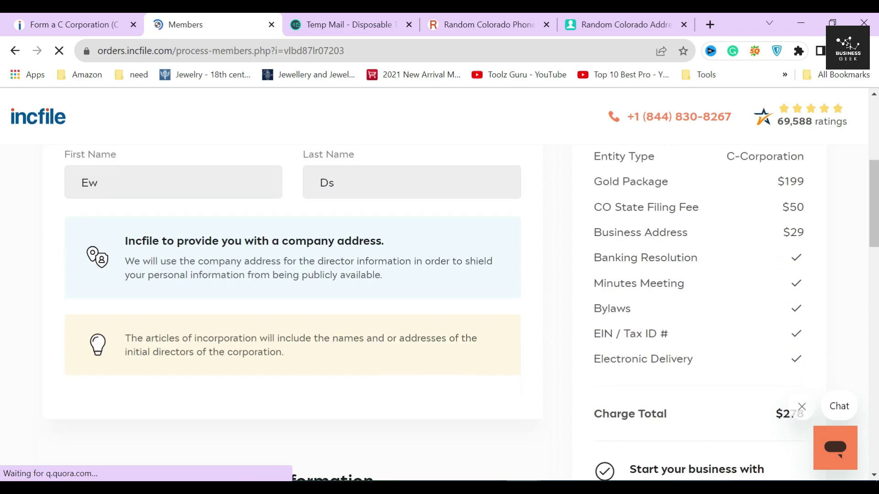
scroll(383, 369, up, 2)
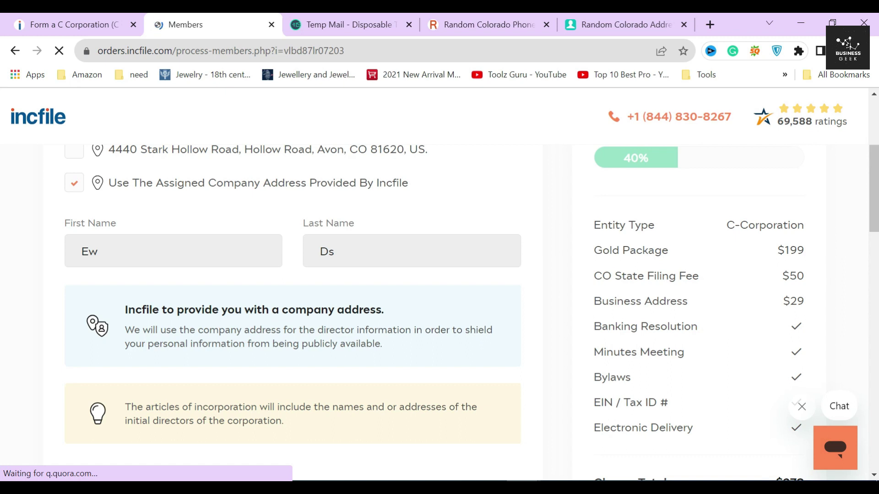
scroll(143, 350, down, 2)
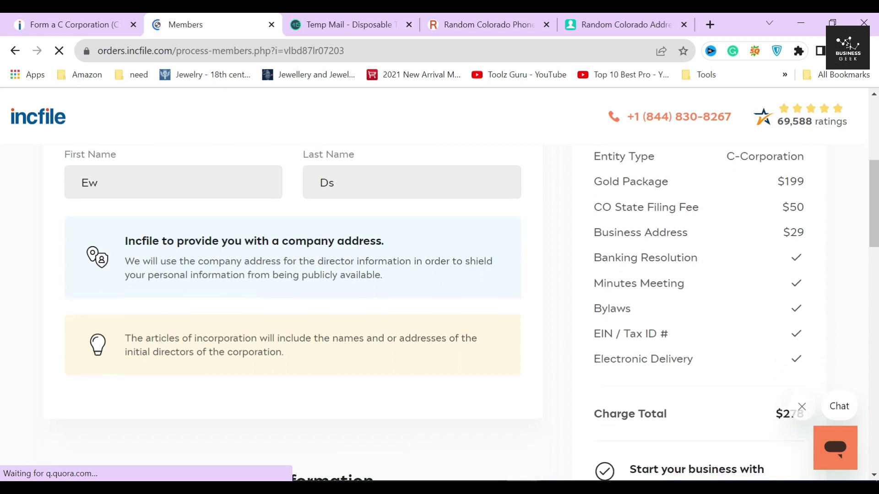
drag(125, 339, 282, 353)
click(294, 347)
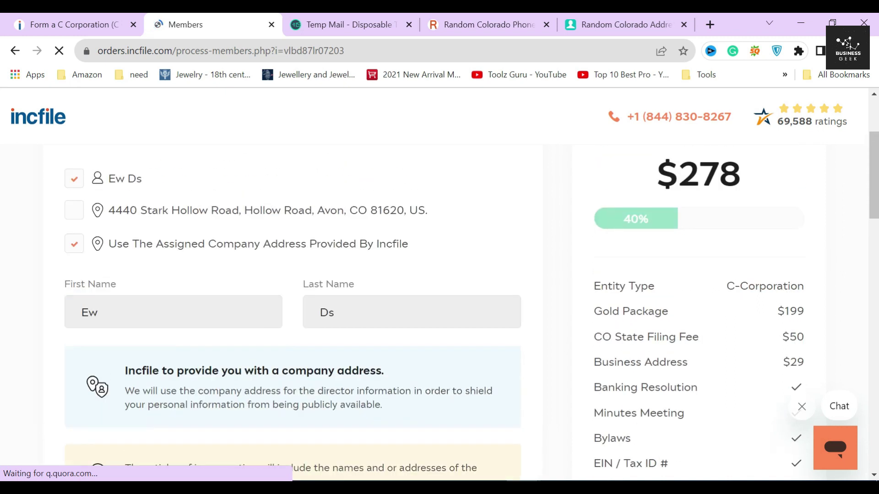
scroll(293, 336, down, 7)
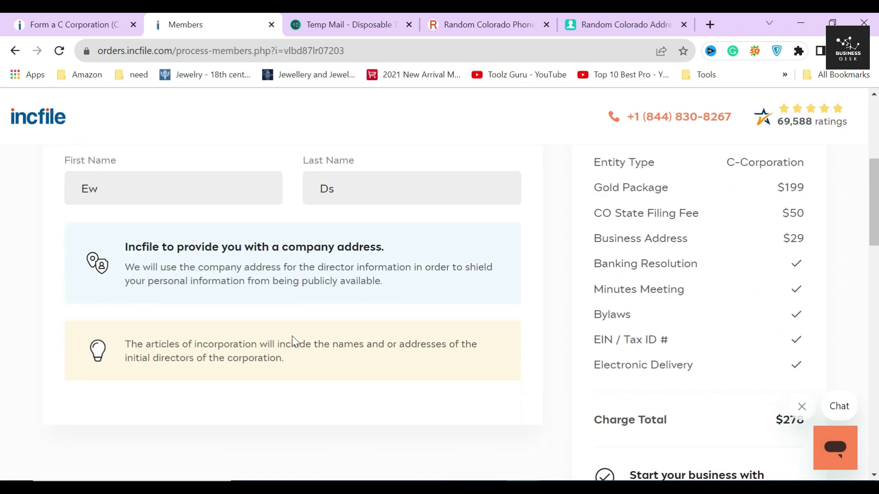
drag(210, 279, 402, 281)
click(334, 292)
scroll(300, 294, down, 3)
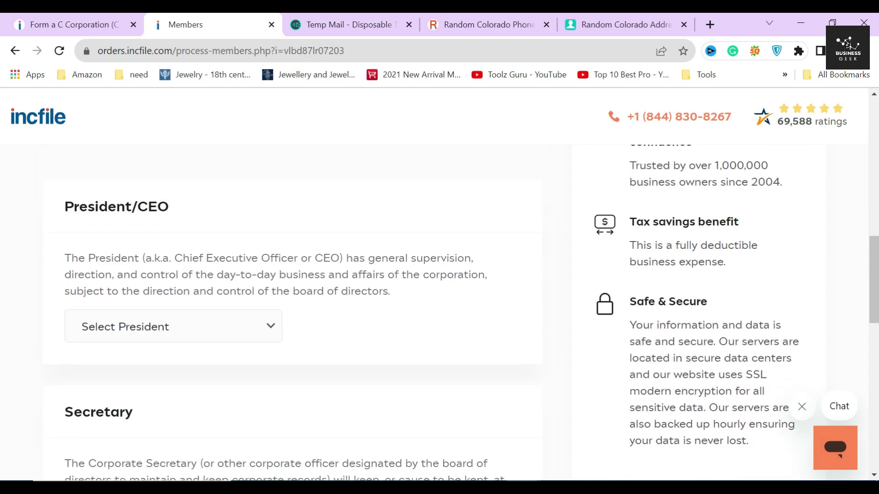
Select the earlier-entered person as President/CEO
drag(58, 207, 199, 210)
drag(155, 258, 368, 259)
click(291, 303)
scroll(284, 288, down, 5)
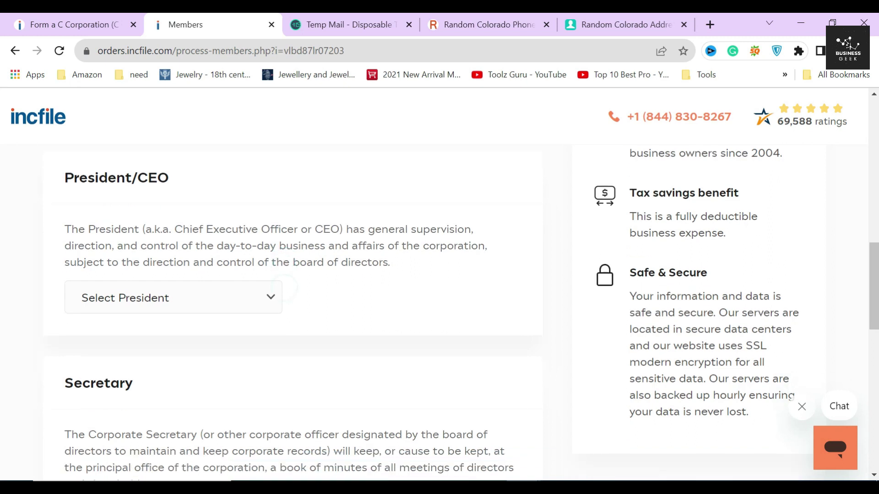
drag(60, 194, 184, 216)
scroll(76, 326, down, 2)
drag(64, 359, 133, 362)
click(163, 363)
scroll(208, 350, up, 4)
scroll(207, 351, up, 5)
scroll(215, 343, down, 4)
click(224, 256)
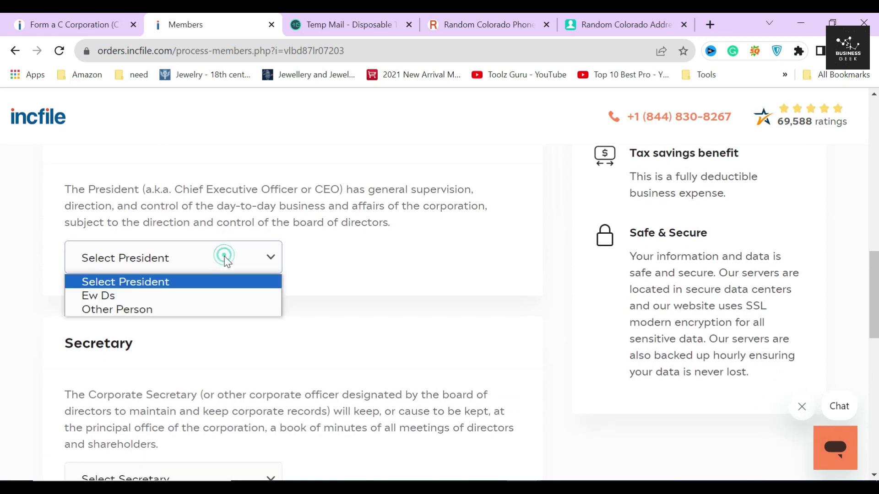
click(161, 296)
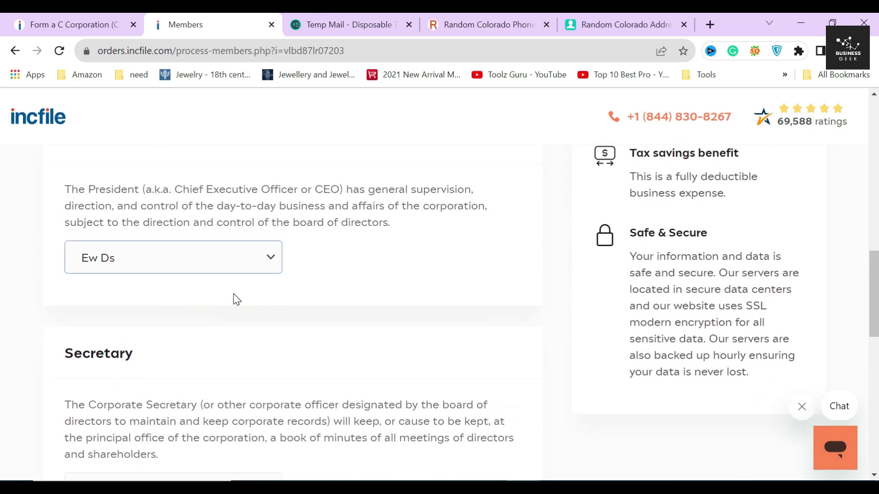
Select the same person as Secretary and as Treasurer, switching Treasurer back from Other Person
scroll(234, 294, down, 3)
click(147, 354)
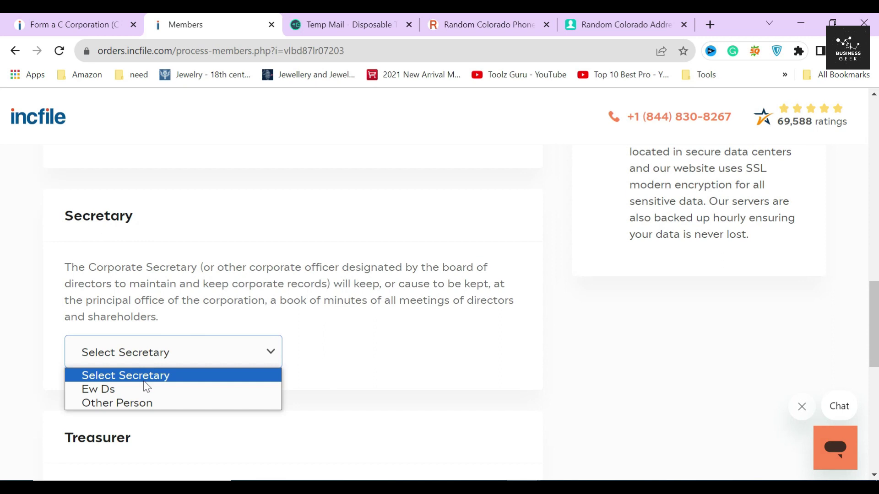
click(144, 388)
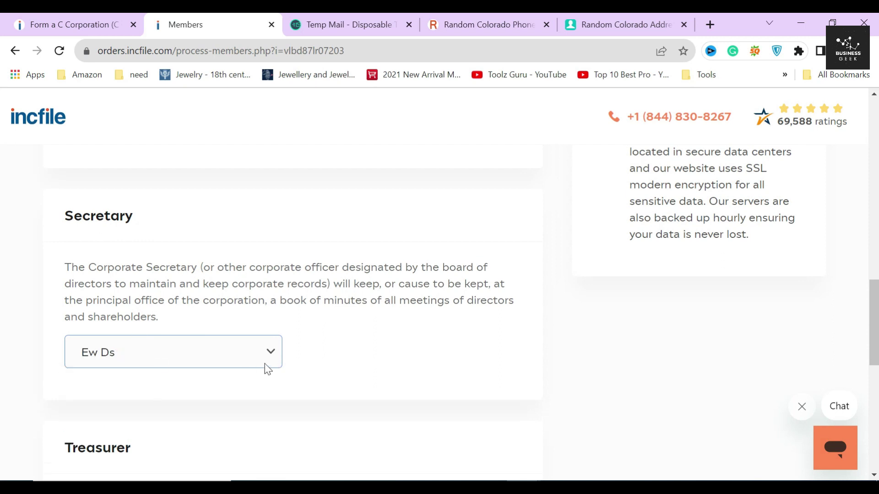
scroll(264, 364, down, 5)
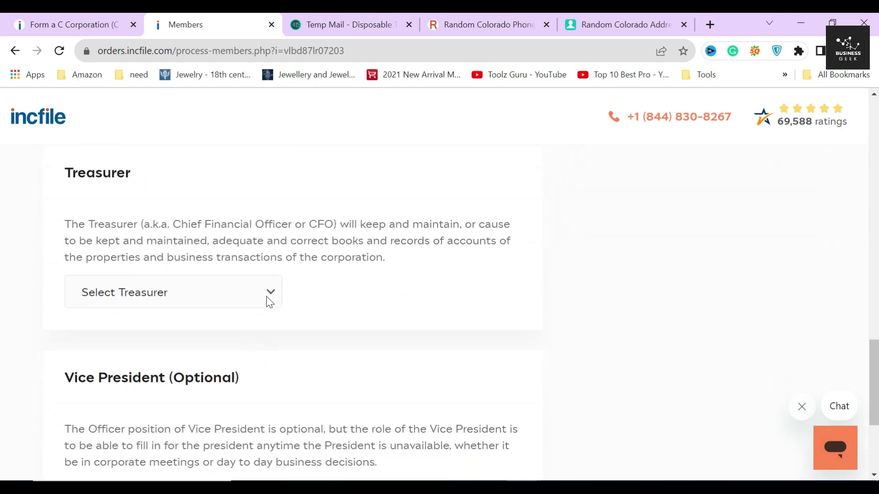
click(255, 293)
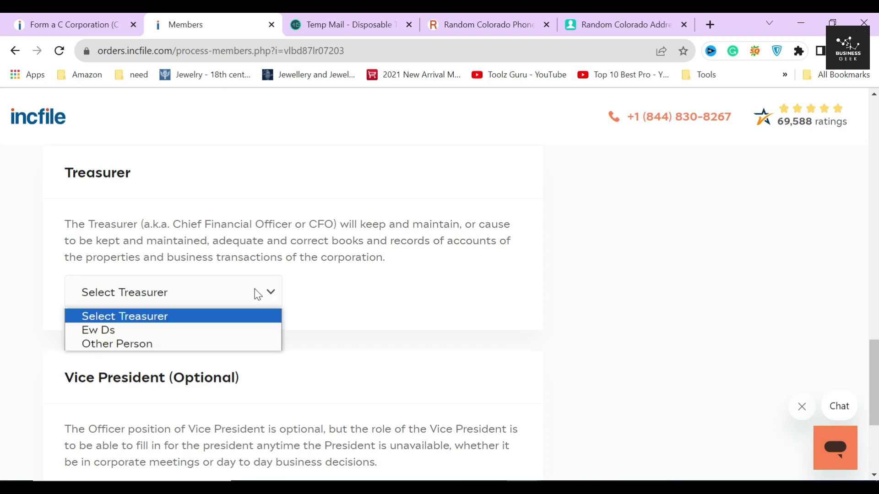
click(147, 344)
click(147, 350)
click(327, 354)
click(327, 295)
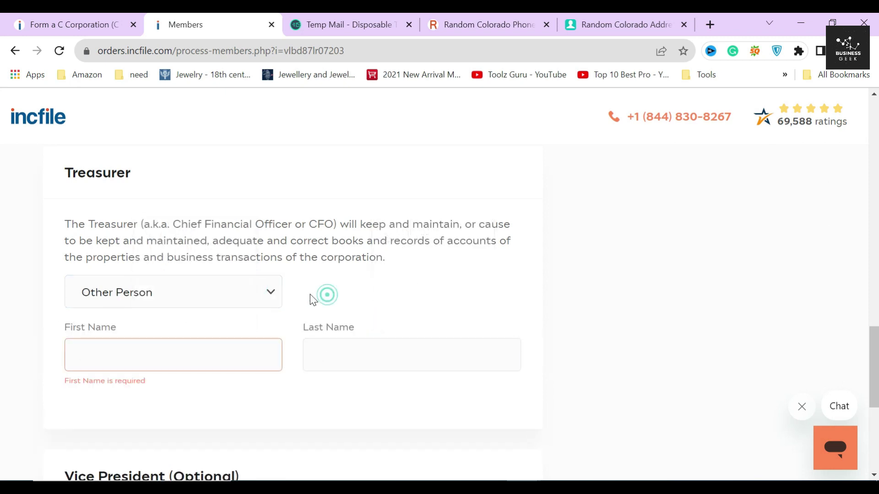
click(183, 294)
click(142, 332)
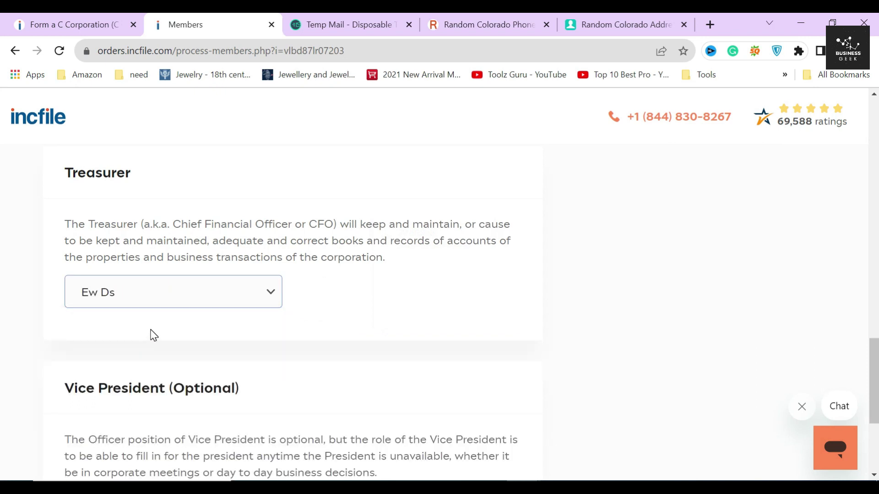
click(154, 335)
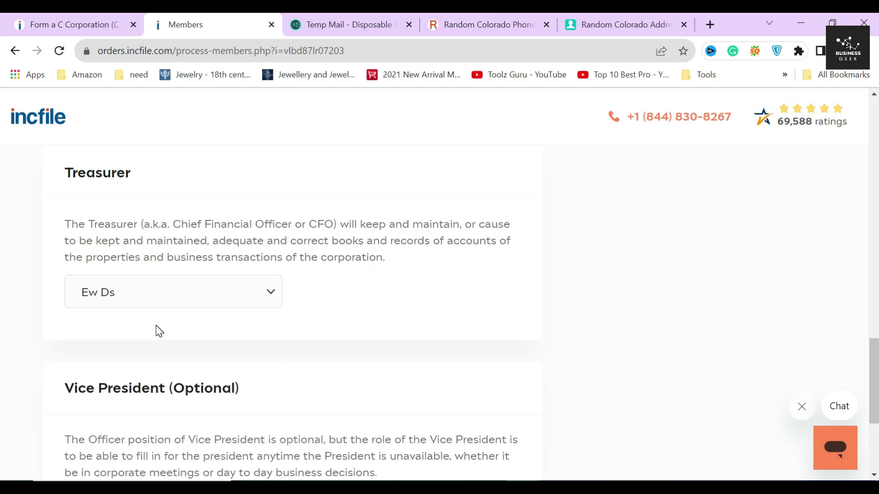
Review the optional Vice President heading and description
scroll(161, 330, down, 3)
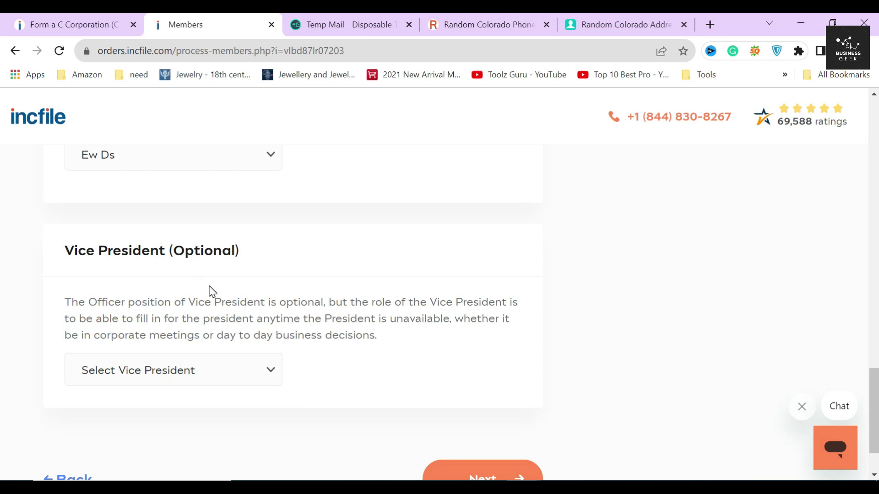
scroll(209, 287, up, 1)
scroll(210, 286, down, 1)
drag(64, 302, 386, 341)
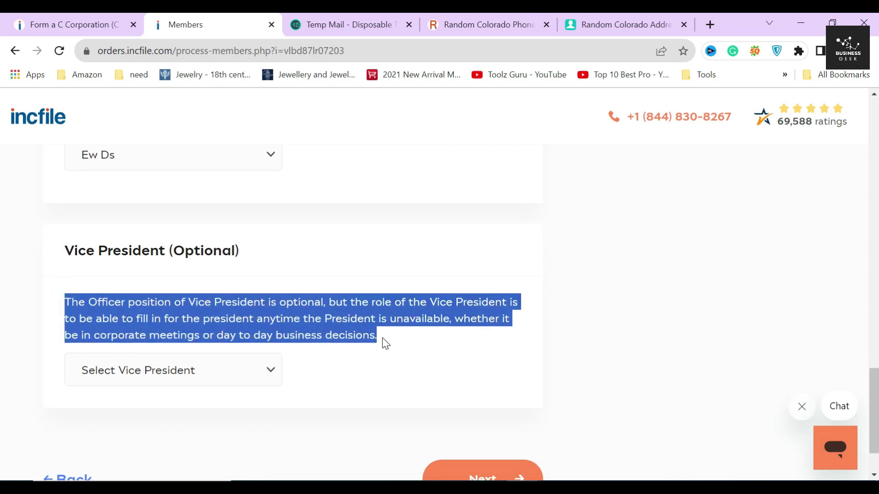
click(386, 344)
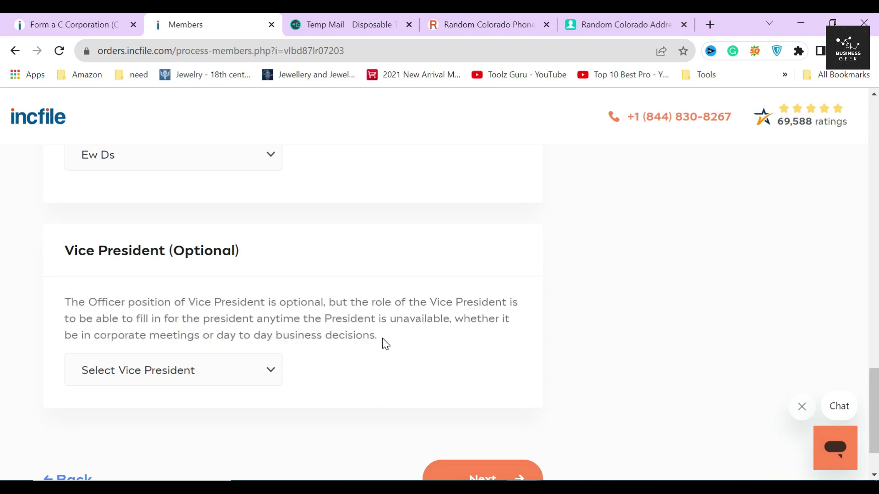
drag(63, 250, 257, 251)
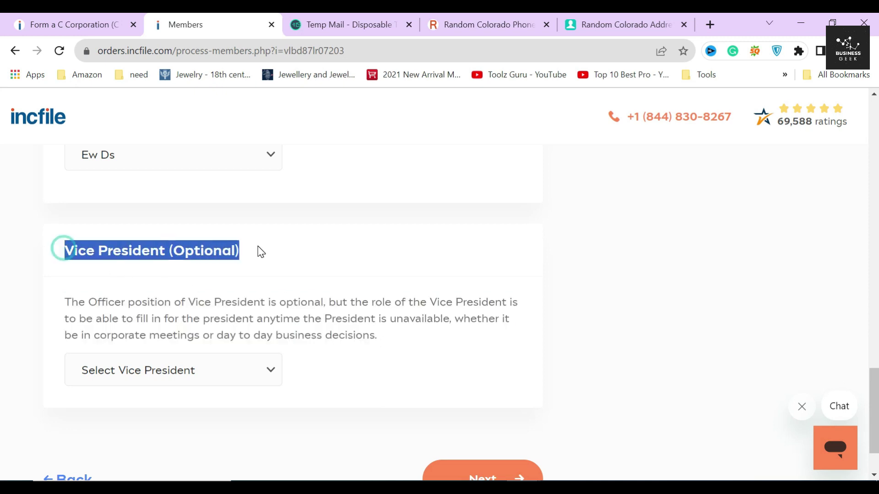
click(256, 259)
Leave Vice President on Select Vice President and submit the officers with Next
click(199, 369)
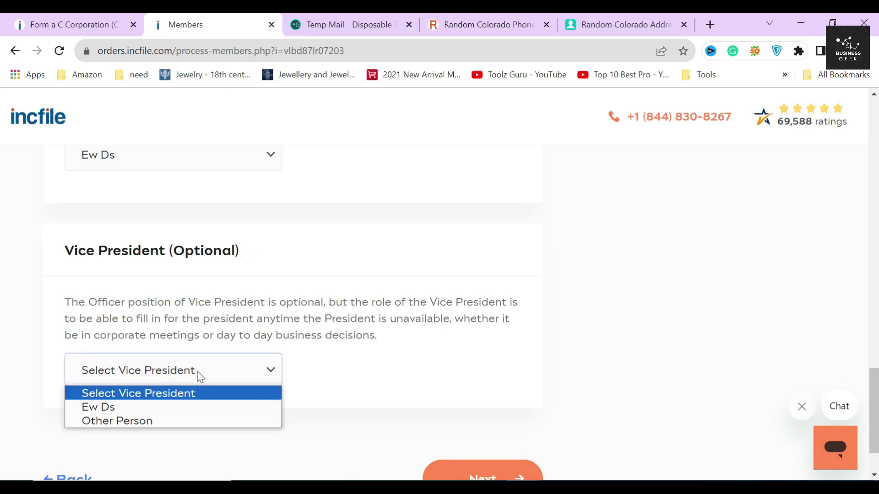
click(152, 412)
click(165, 378)
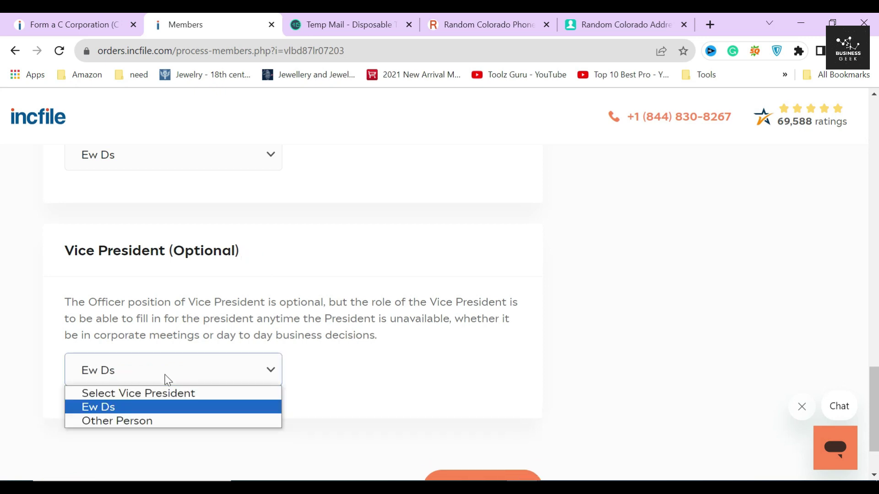
click(221, 395)
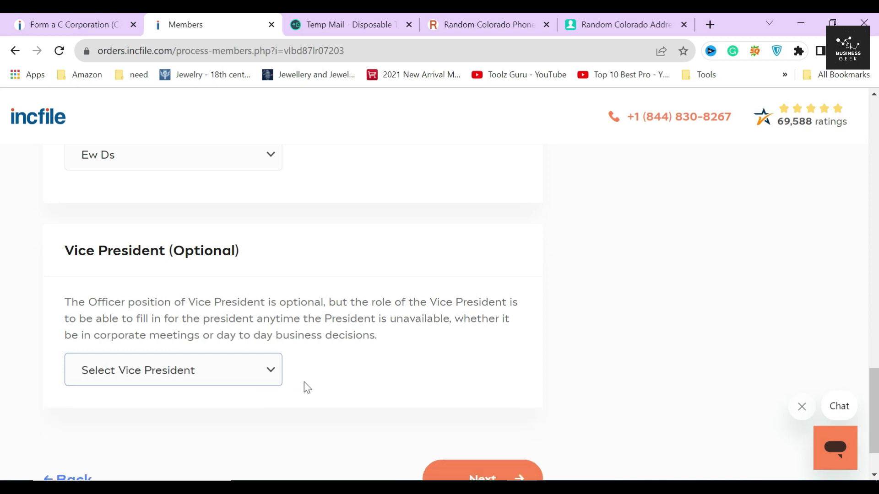
scroll(381, 377, down, 2)
click(467, 406)
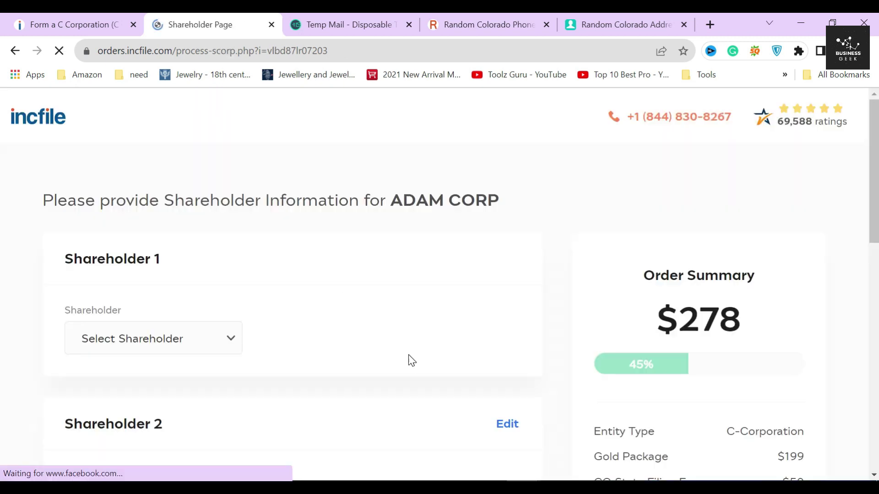
Make the earlier-entered person Shareholder 1 using the saved address
drag(61, 258, 193, 264)
click(189, 256)
scroll(192, 284, down, 1)
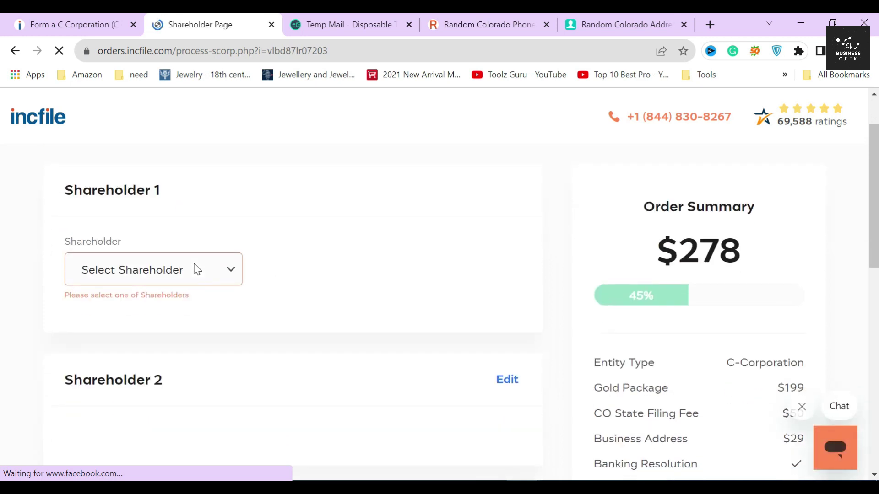
click(169, 275)
click(142, 307)
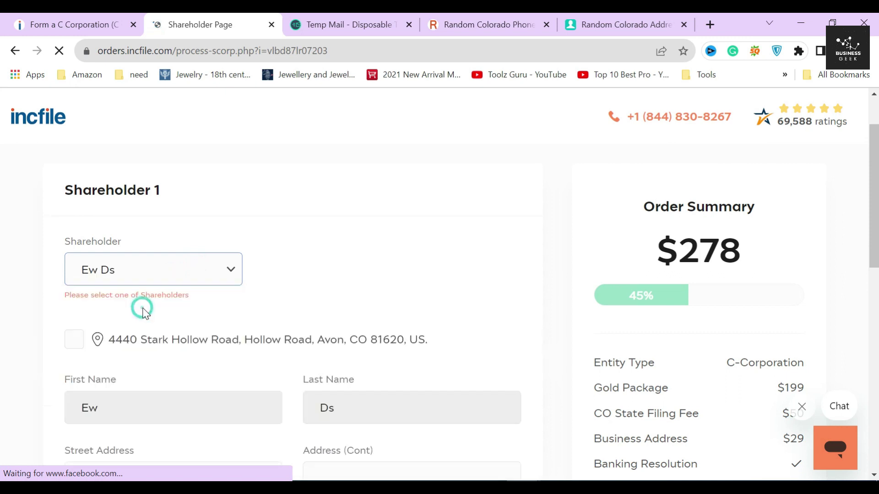
scroll(84, 281, down, 1)
click(77, 273)
click(74, 246)
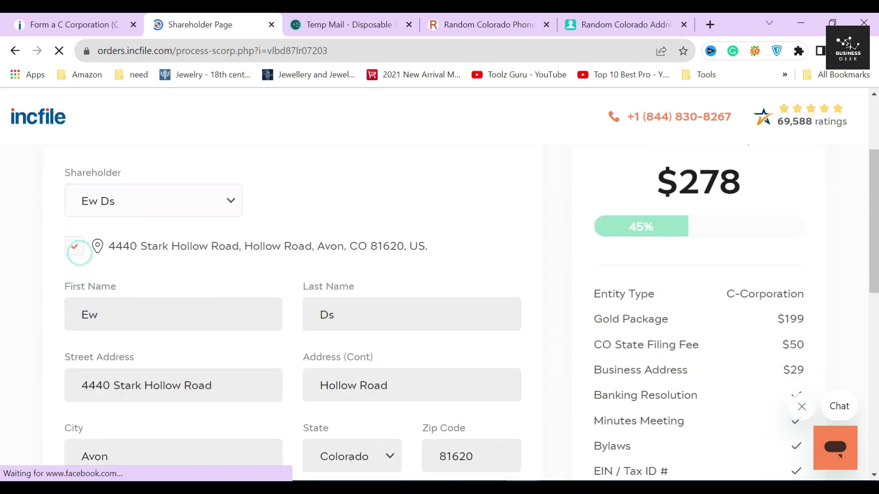
Give Shareholder 1 500 shares and save the shareholder details
scroll(176, 318, down, 5)
scroll(178, 316, up, 2)
click(81, 318)
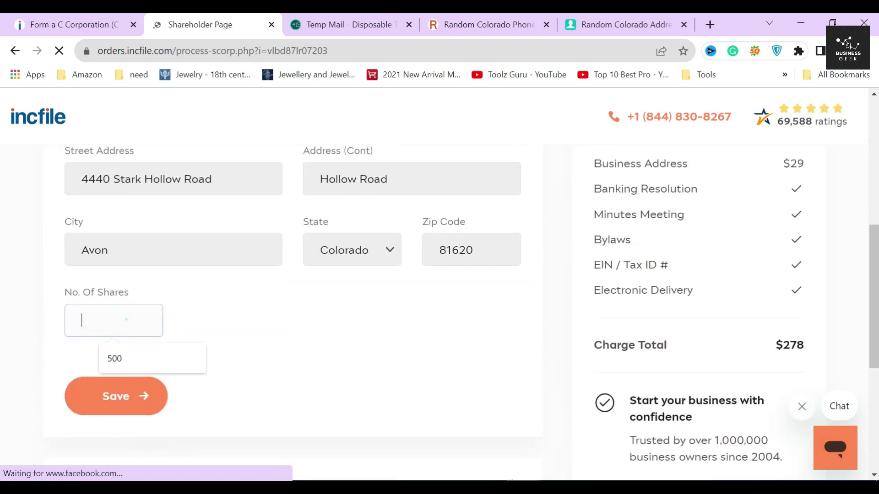
click(131, 361)
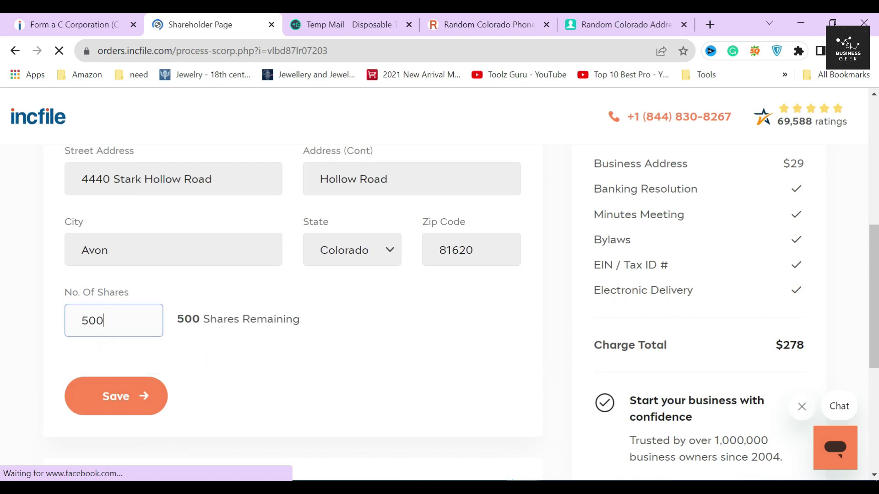
click(178, 320)
drag(184, 320, 202, 320)
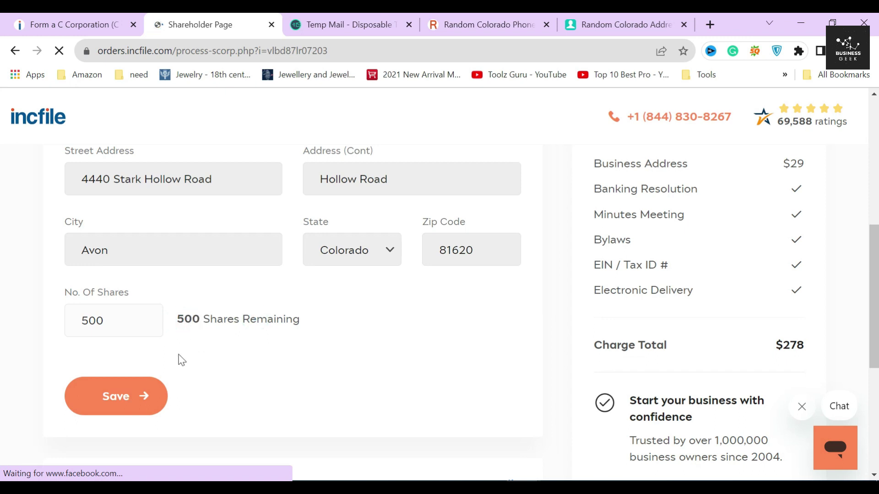
click(132, 402)
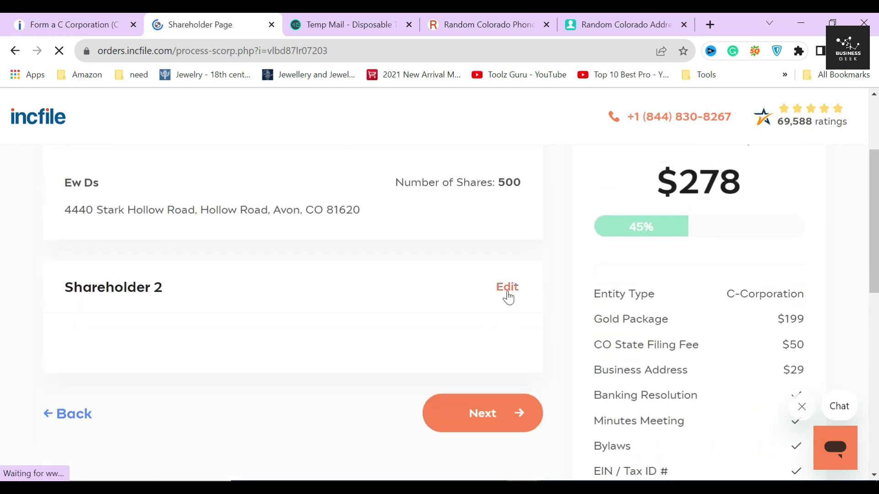
Set Shareholder 2 to Other Person using the first shareholder's address
click(506, 287)
click(177, 380)
click(117, 403)
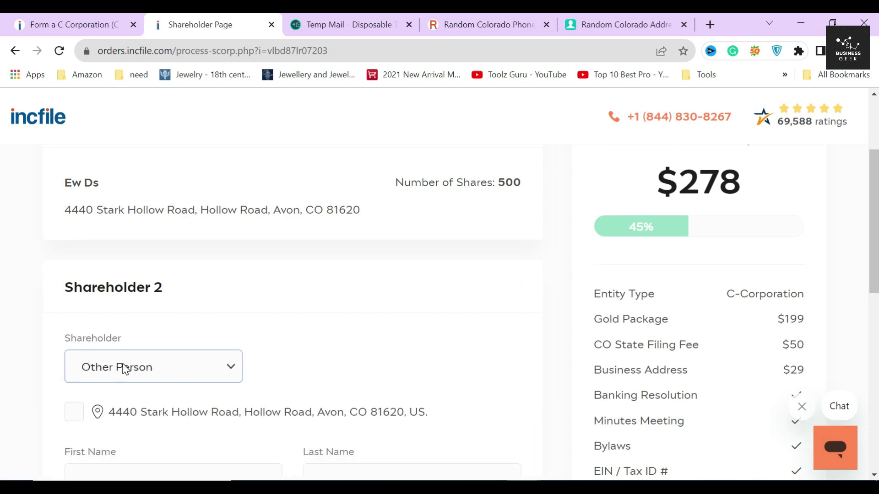
scroll(122, 352, down, 1)
click(74, 343)
Enter the second shareholder's first and last name
click(137, 411)
text(De)
key(Tab)
text(sxs)
key(BackSpace)
key(BackSpace)
key(BackSpace)
text(fs)
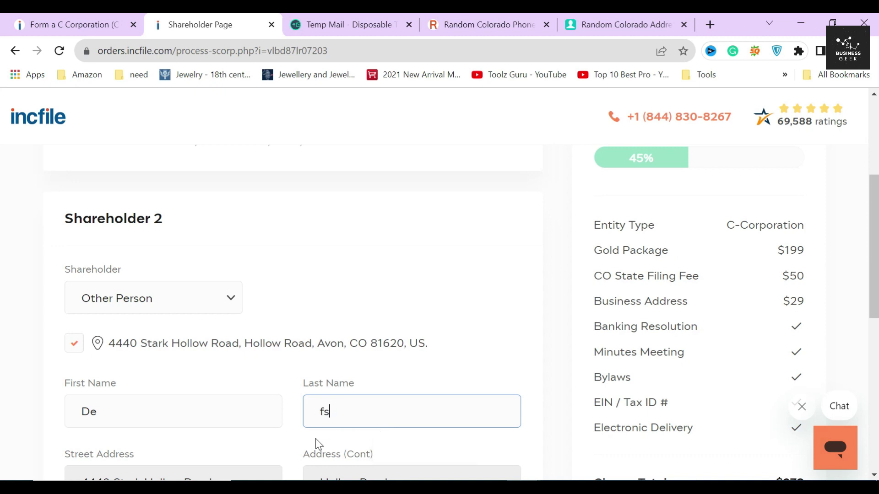
click(299, 421)
Give Shareholder 2 500 shares and save the shareholder
scroll(216, 325, down, 4)
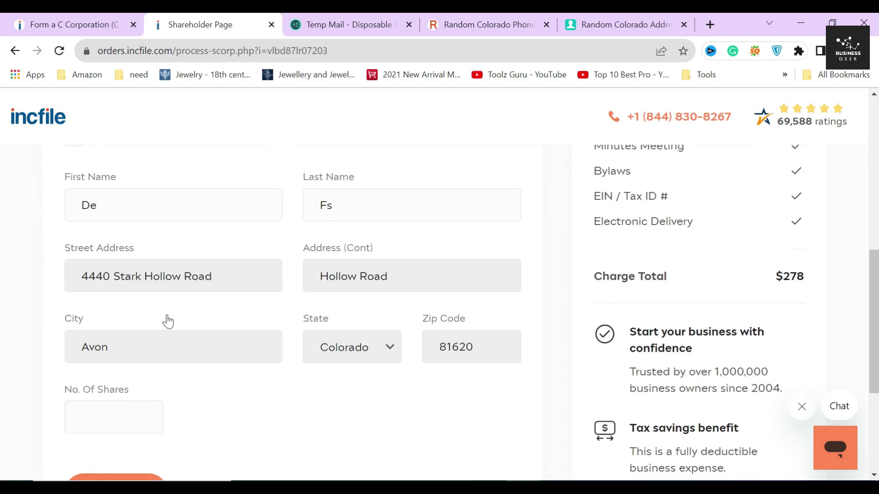
click(114, 417)
click(119, 455)
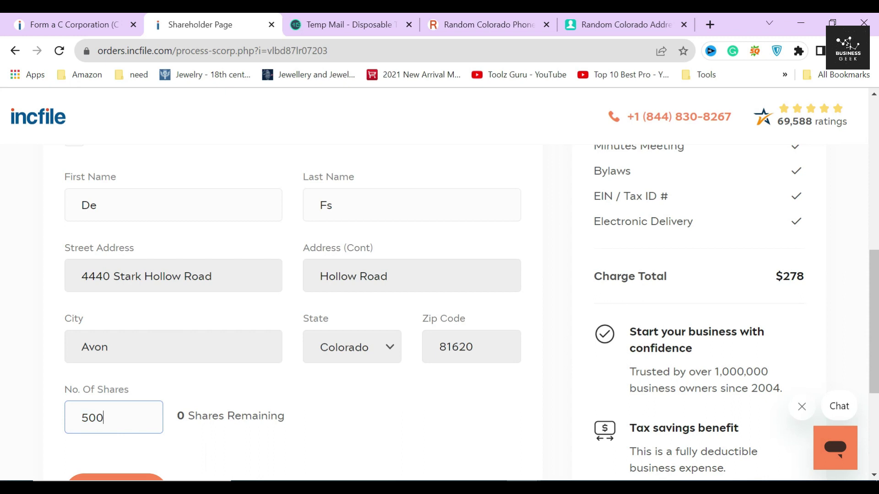
drag(177, 421, 324, 421)
click(323, 413)
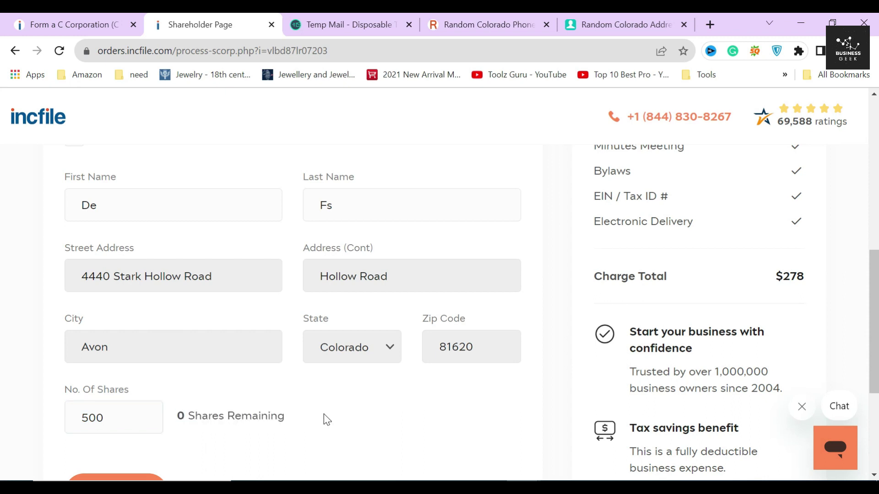
scroll(301, 413, down, 1)
click(147, 421)
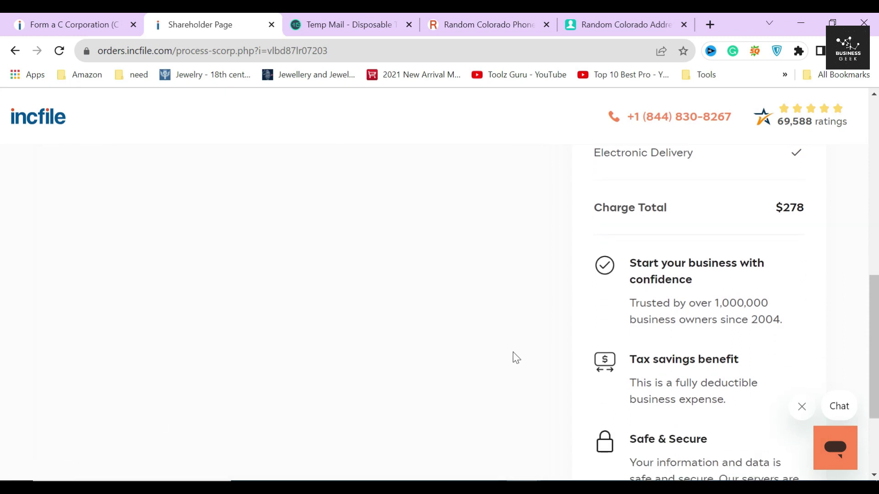
Continue from the shareholders page to the Registered Agent step
scroll(552, 293, up, 2)
scroll(555, 389, down, 1)
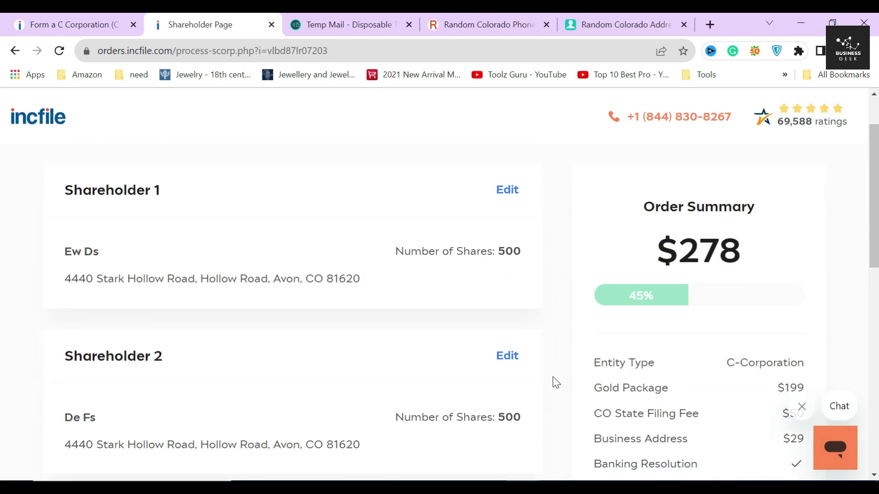
scroll(555, 381, down, 4)
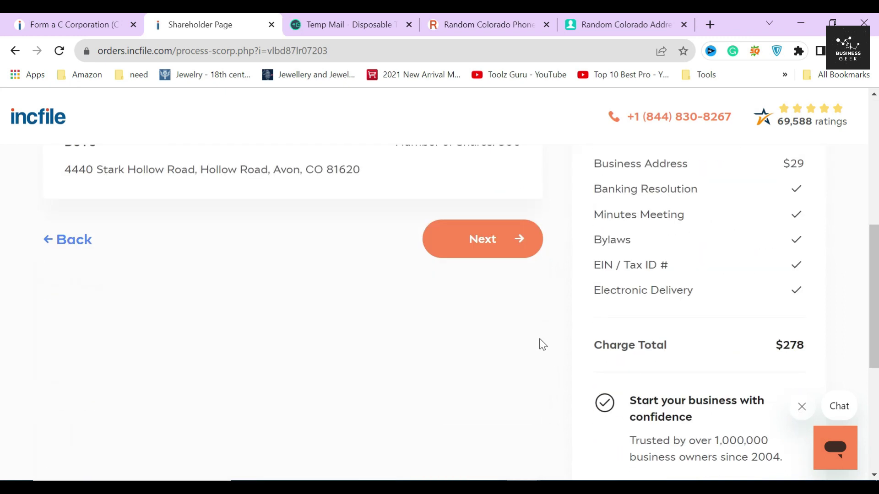
click(508, 240)
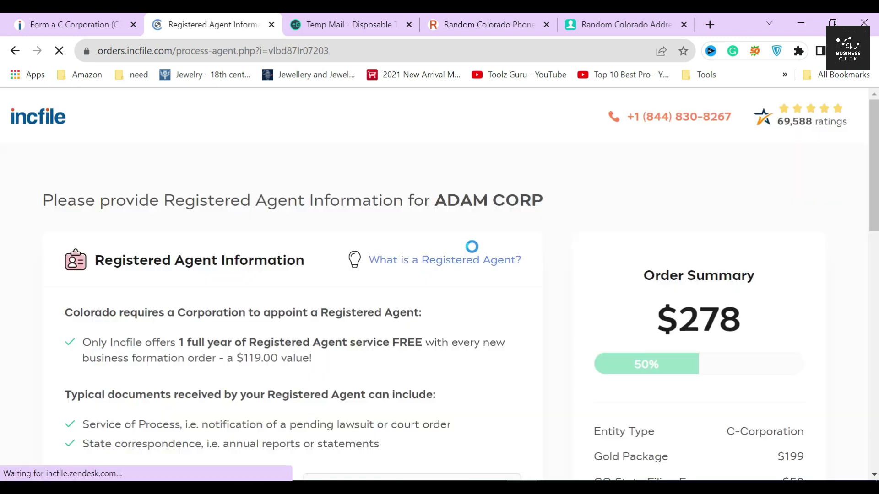
Review Colorado's registered agent requirement and Incfile's free one-year agent offer
drag(92, 260, 315, 265)
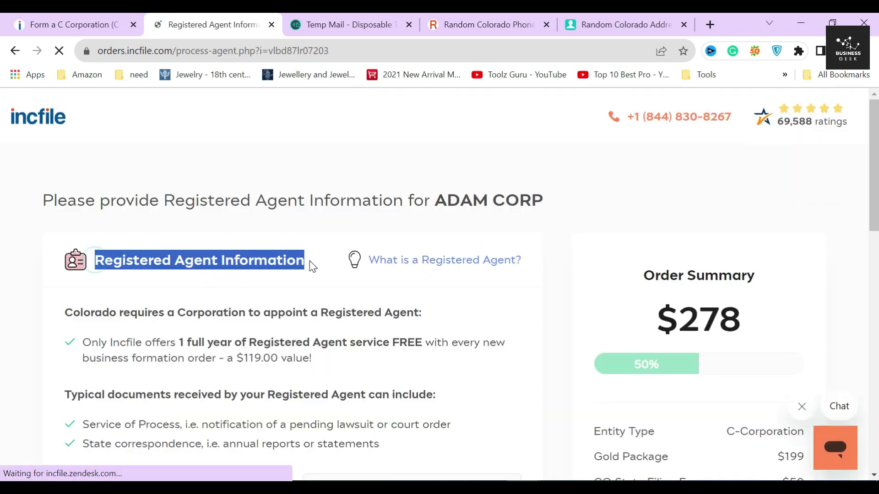
click(255, 261)
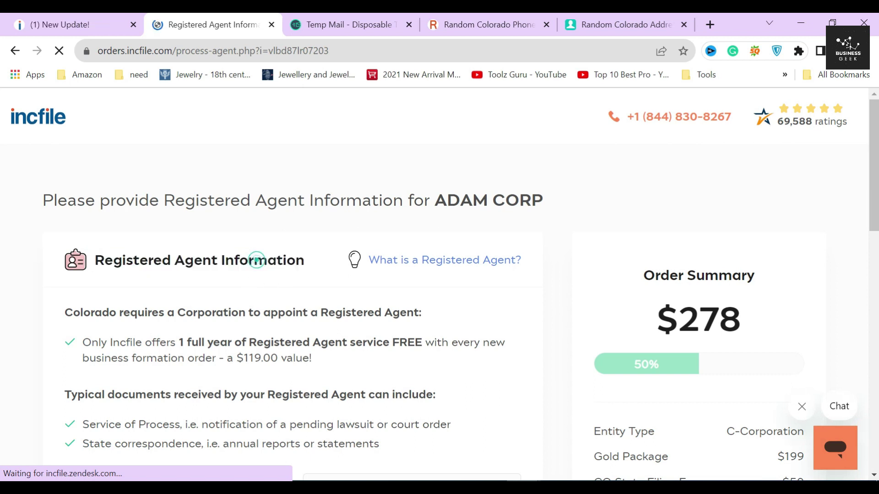
scroll(255, 261, down, 3)
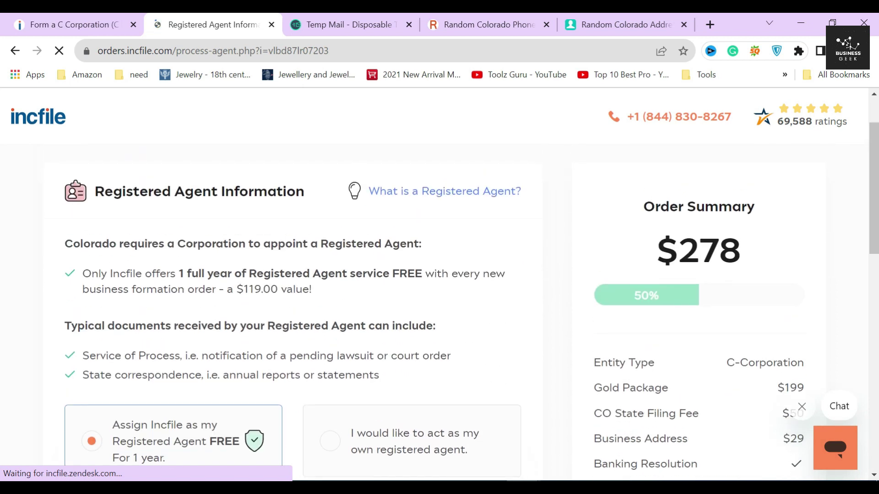
drag(59, 244, 420, 248)
click(197, 260)
scroll(71, 281, down, 2)
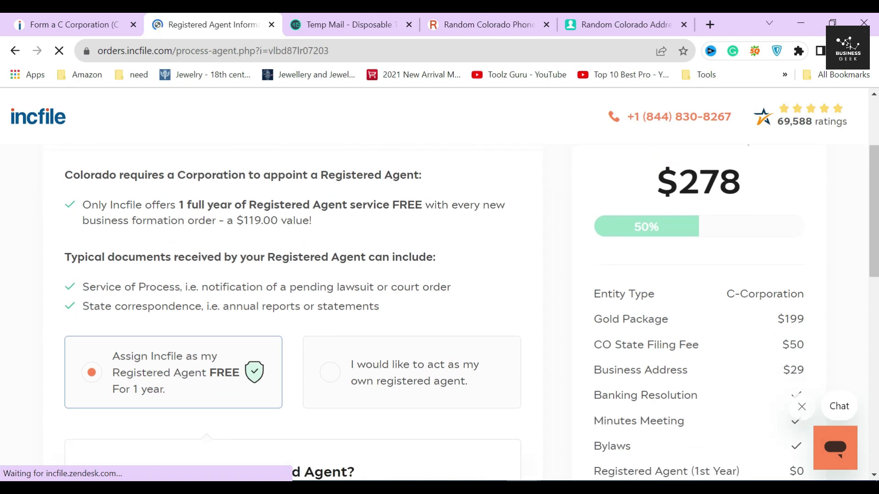
drag(179, 205, 421, 206)
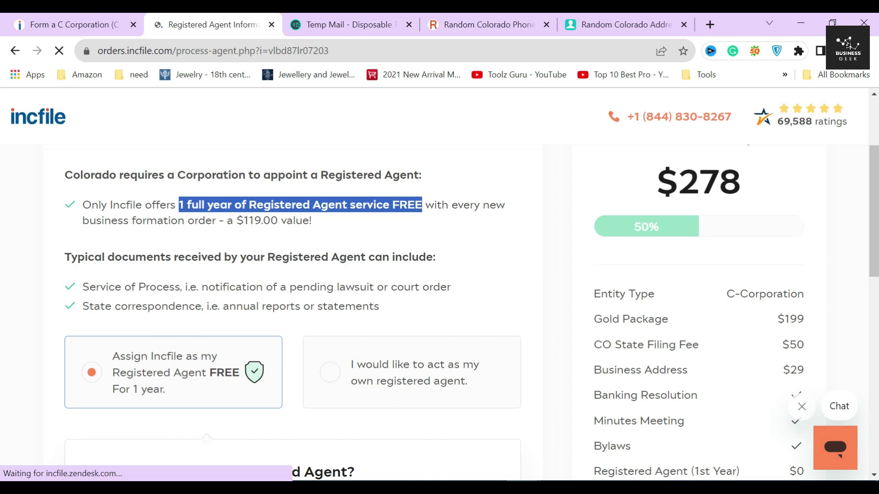
click(385, 227)
Keep the free Incfile registered agent ($119.00 value) and proceed to EIN / Tax ID
drag(227, 221, 337, 226)
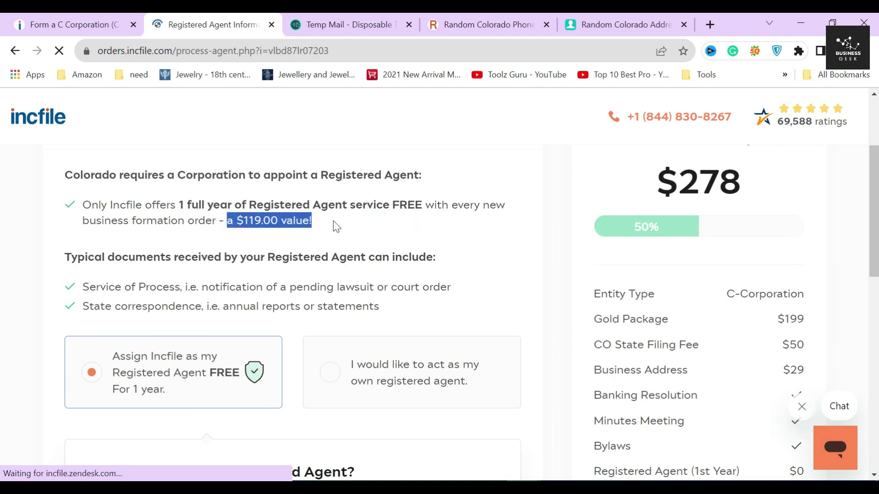
click(264, 243)
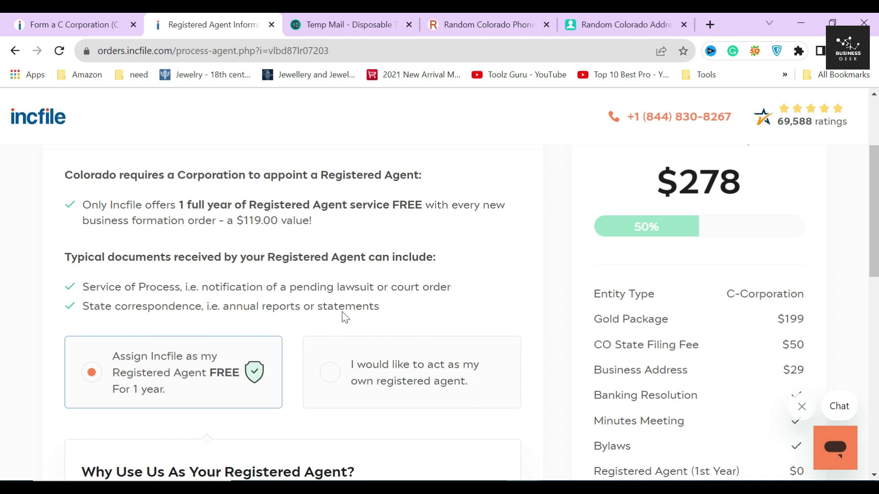
scroll(403, 362, down, 7)
scroll(470, 413, down, 3)
click(483, 406)
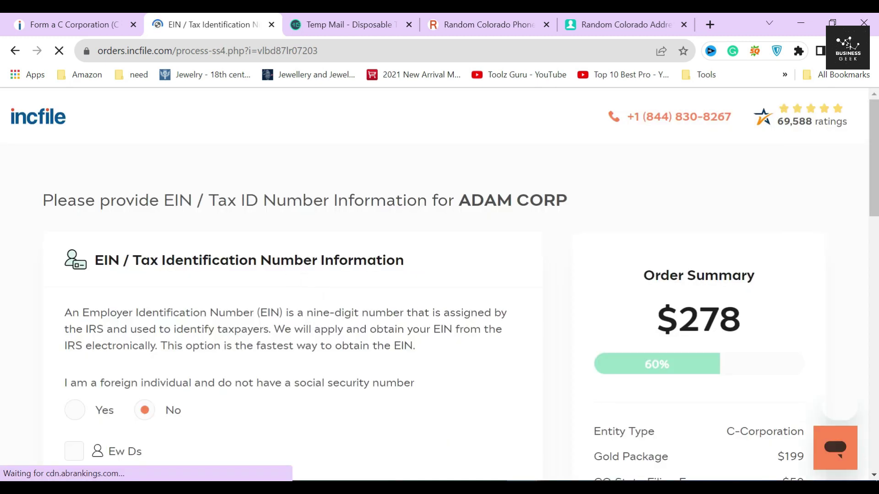
Read the EIN explanation and answer Yes to 'I am a foreign individual'
drag(94, 260, 421, 258)
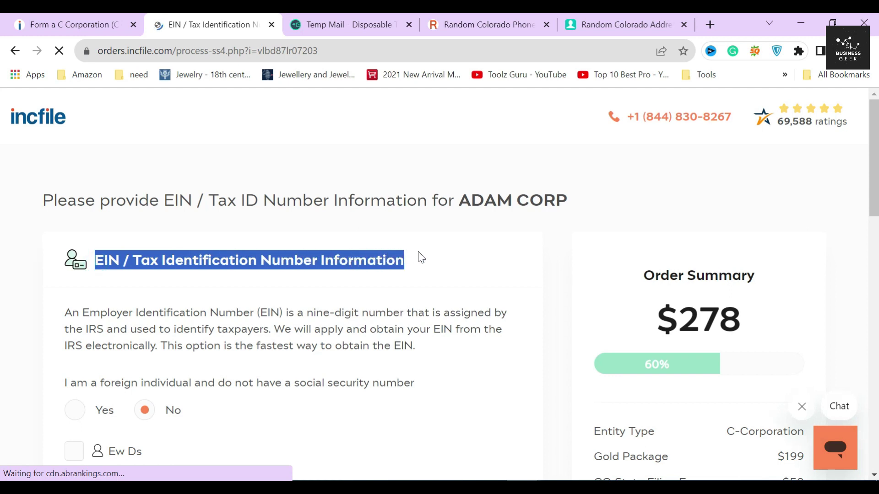
scroll(295, 247, down, 2)
drag(128, 244, 403, 244)
drag(177, 261, 76, 261)
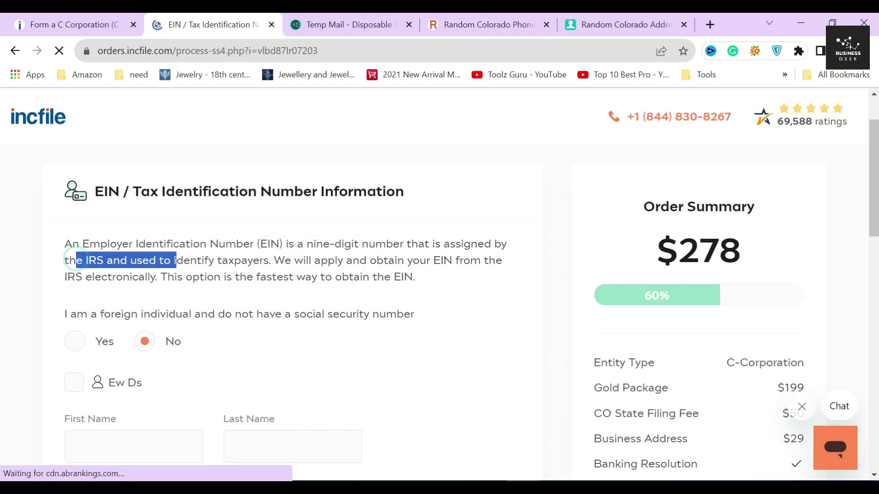
scroll(218, 262, down, 1)
scroll(218, 262, down, 2)
scroll(222, 257, up, 2)
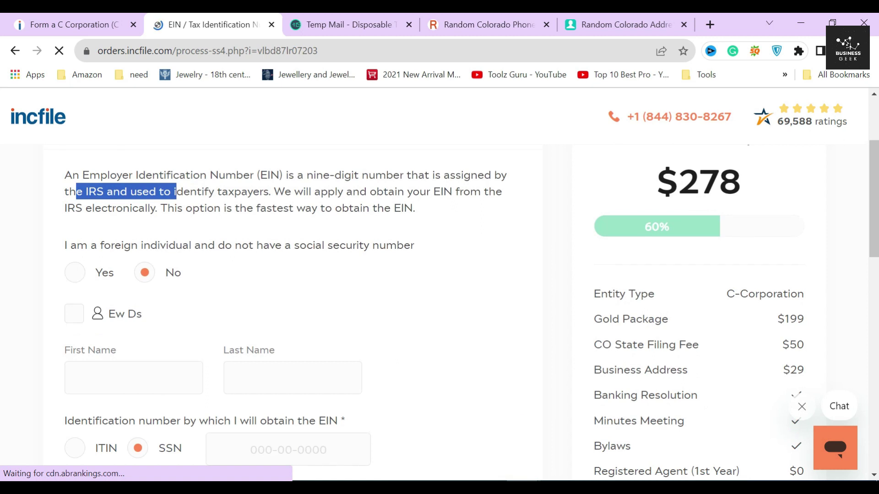
click(269, 199)
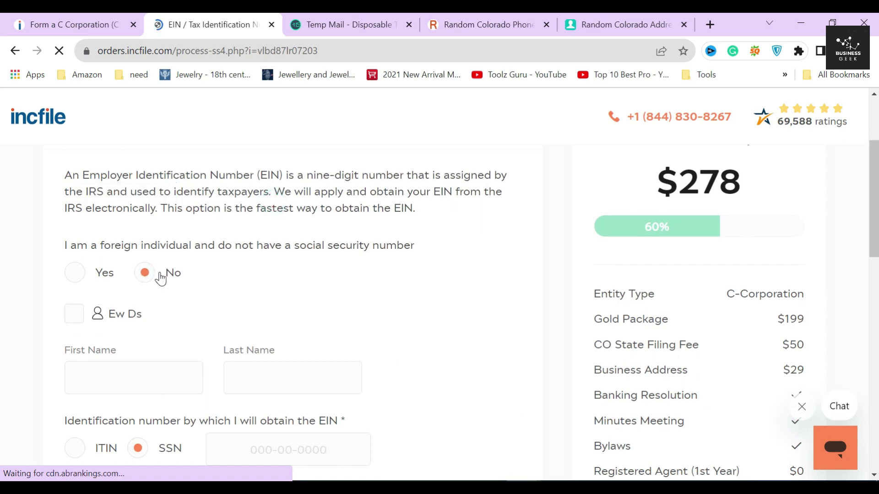
click(106, 274)
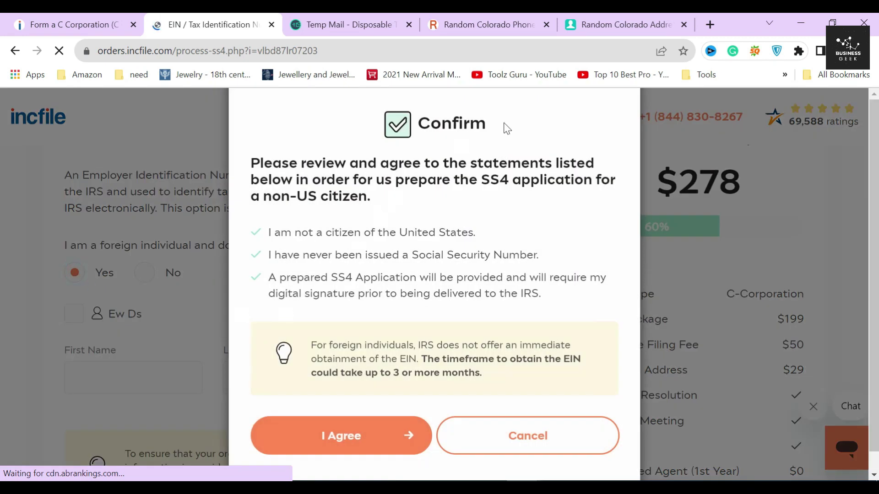
Read the Confirm dialog's opening statement about the SS4 application for non-US citizens
drag(251, 160, 400, 201)
click(400, 202)
drag(480, 179, 591, 181)
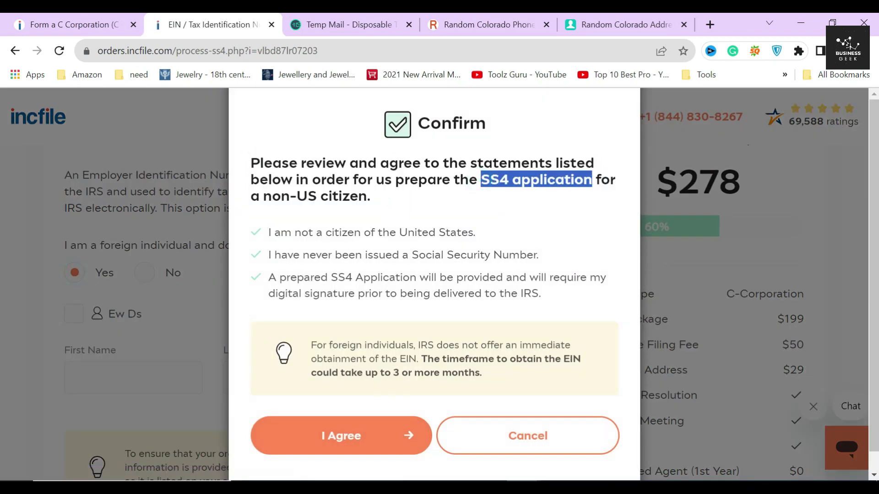
click(432, 204)
click(246, 254)
click(247, 288)
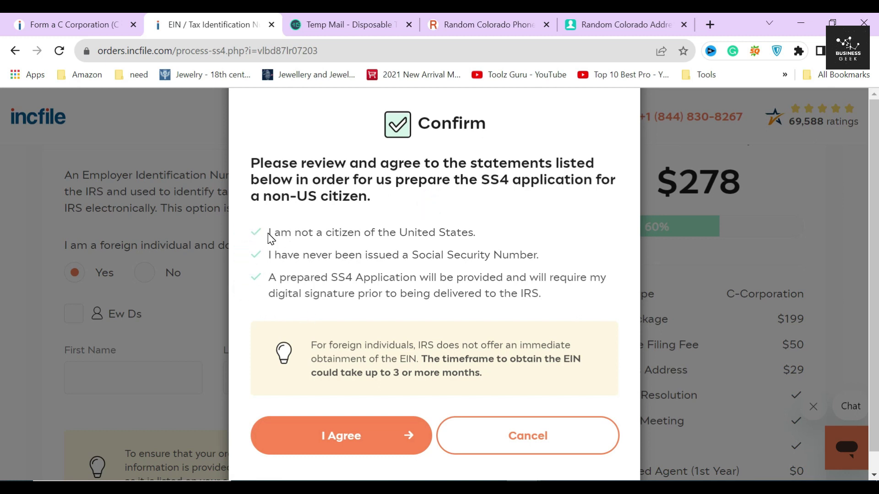
Read the prepared SS4 and EIN timeframe notes, then cancel so the answer stays No
drag(331, 278, 434, 277)
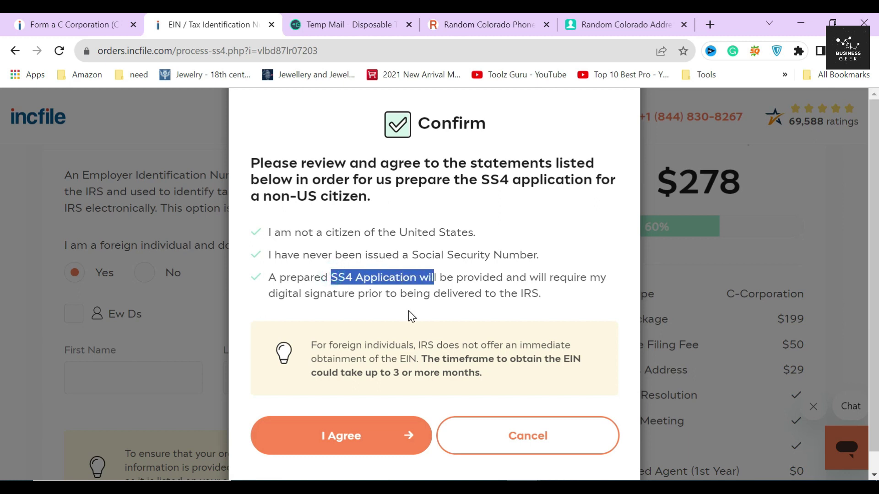
click(411, 285)
drag(302, 351, 485, 373)
click(485, 373)
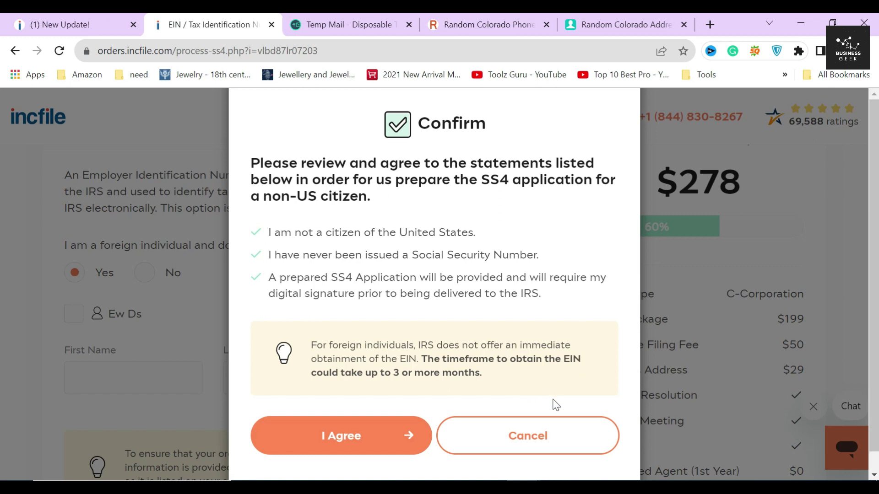
click(545, 446)
scroll(182, 286, down, 3)
Fill the EIN contact name from the first shareholder and enter their social security number
click(74, 246)
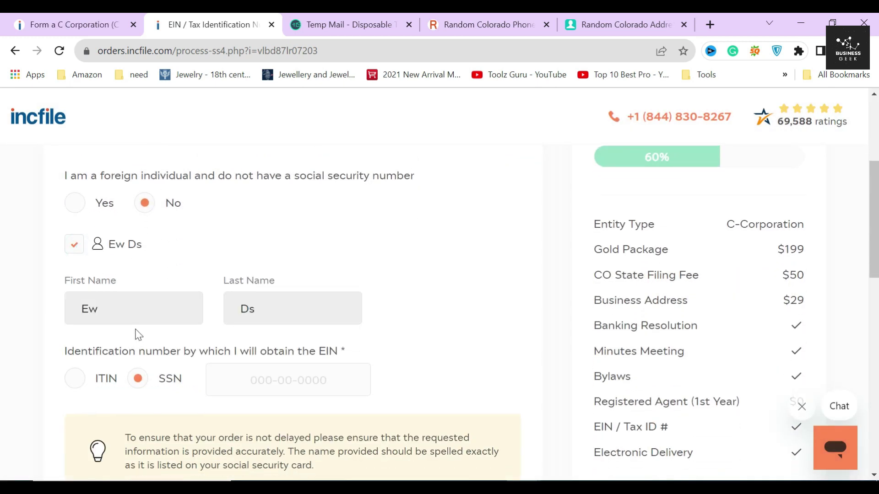
scroll(137, 337, down, 3)
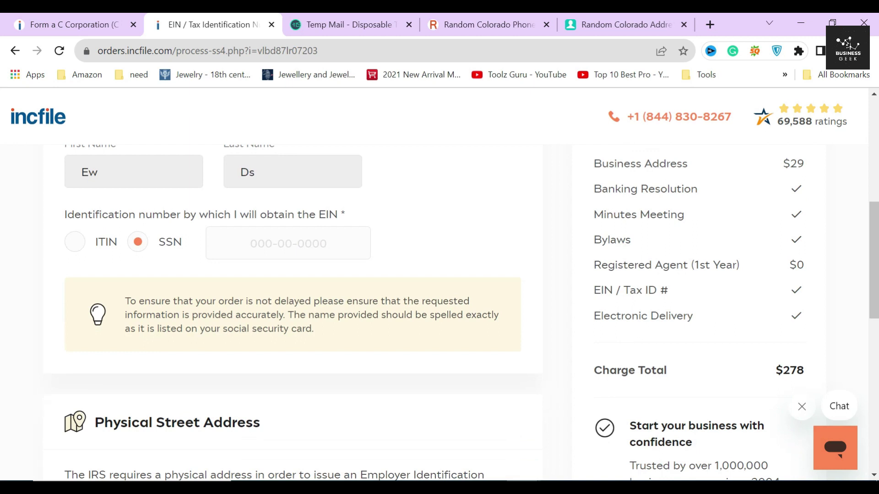
click(288, 243)
click(425, 249)
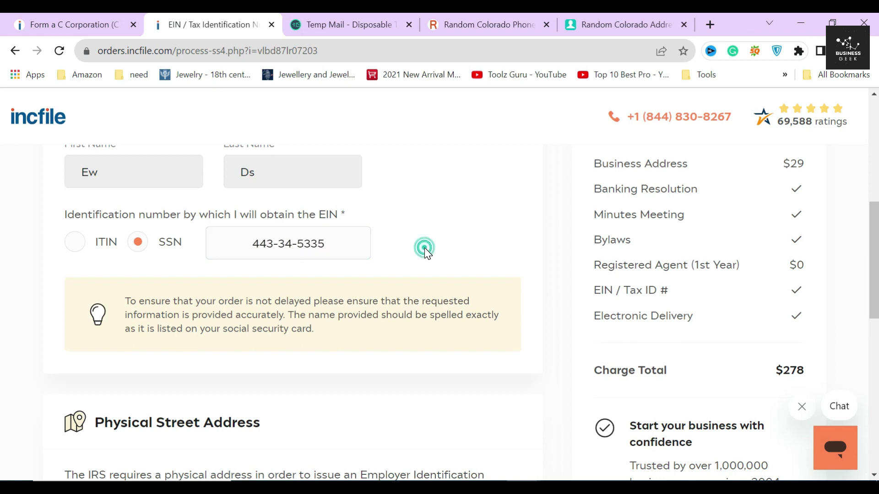
Tick 'Use The Assigned Company Address Provided By Incfile' for the EIN
scroll(324, 366, down, 5)
drag(100, 216, 290, 223)
click(290, 222)
scroll(290, 223, down, 1)
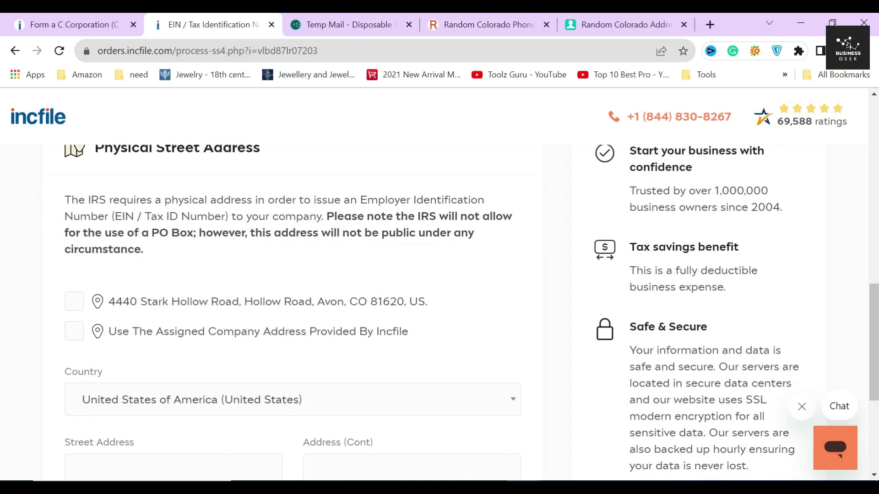
drag(116, 216, 236, 218)
click(235, 219)
click(78, 338)
Read the company address explanation and continue to the Small Business Banking step
scroll(123, 319, down, 2)
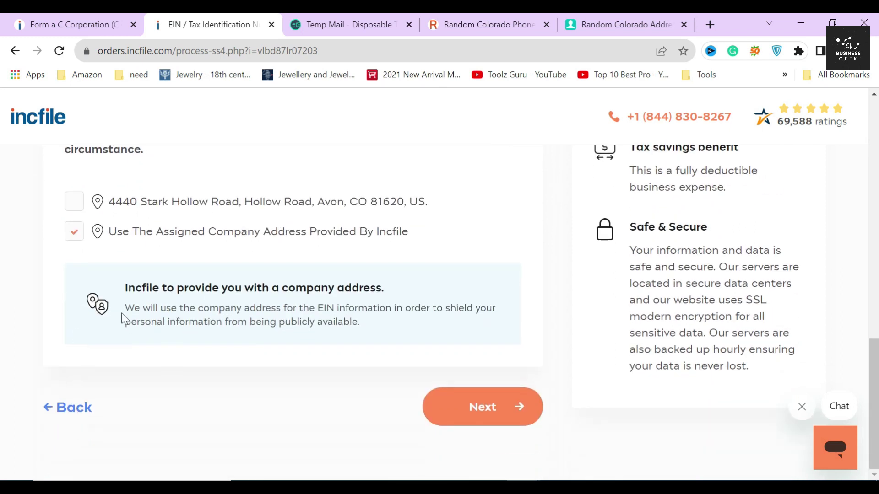
drag(126, 287, 399, 293)
click(393, 292)
click(485, 403)
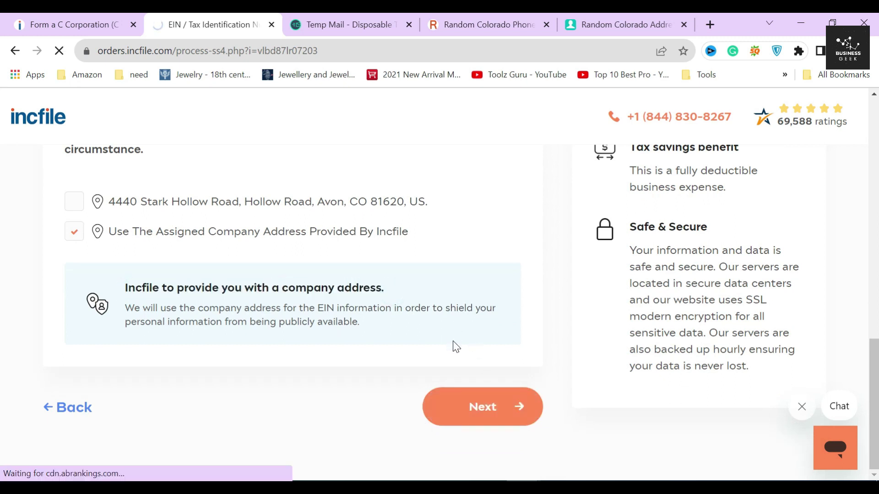
drag(104, 261, 339, 261)
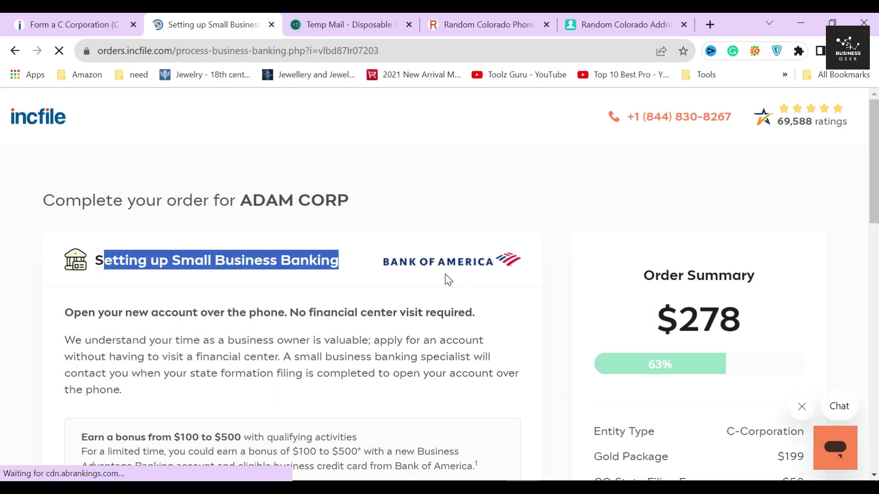
Read the banking page's phone-account paragraph and U.S. residency requirement notice
scroll(448, 280, down, 1)
click(189, 264)
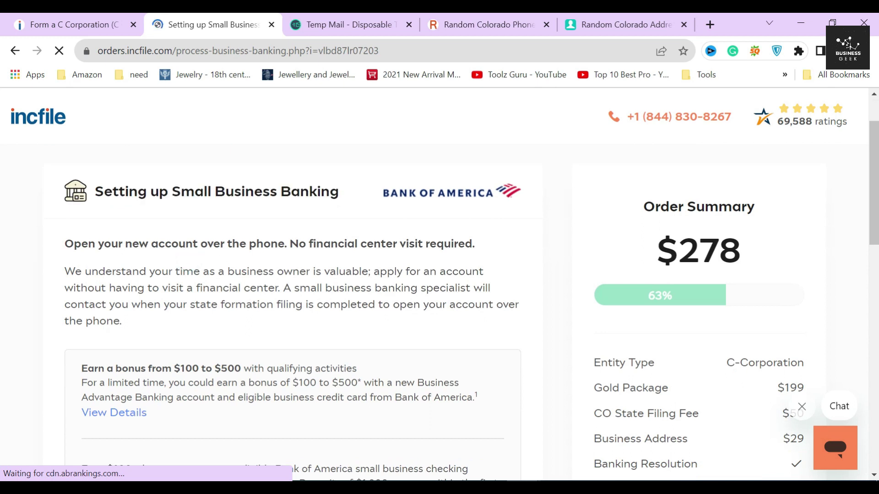
drag(63, 271, 123, 323)
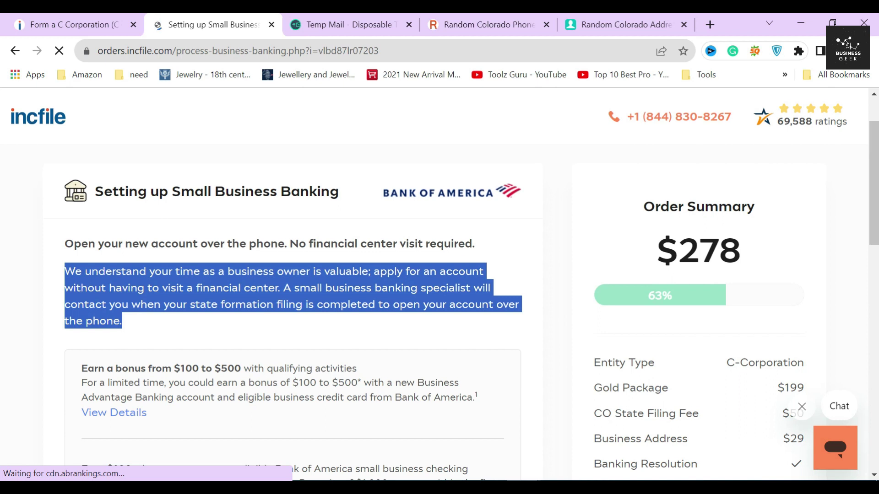
click(142, 303)
scroll(195, 267, down, 3)
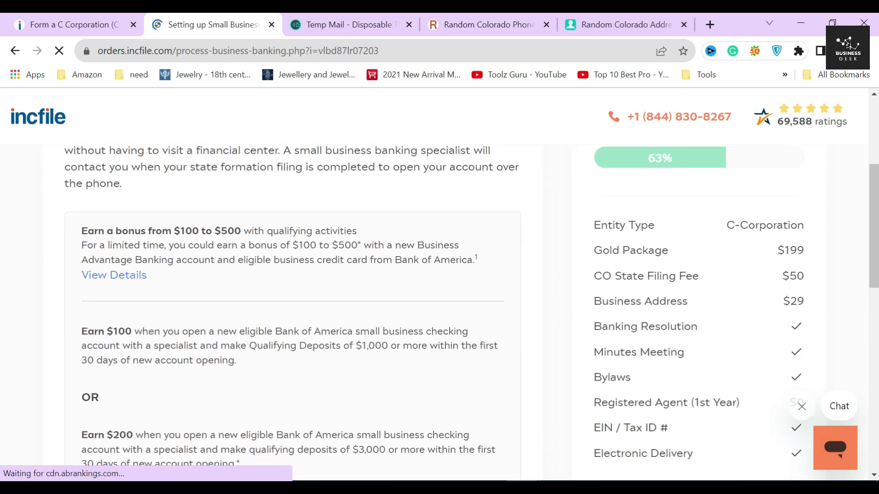
scroll(231, 296, down, 10)
drag(65, 341, 276, 356)
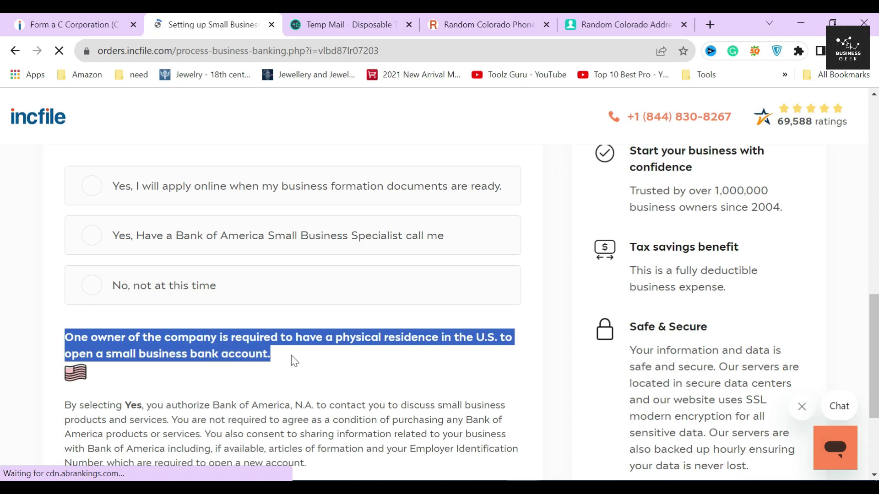
scroll(293, 357, down, 2)
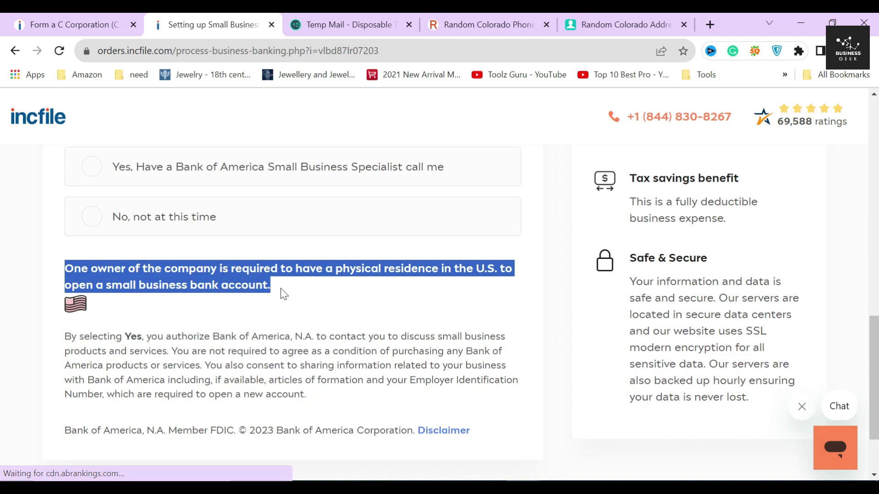
scroll(282, 295, down, 2)
click(284, 215)
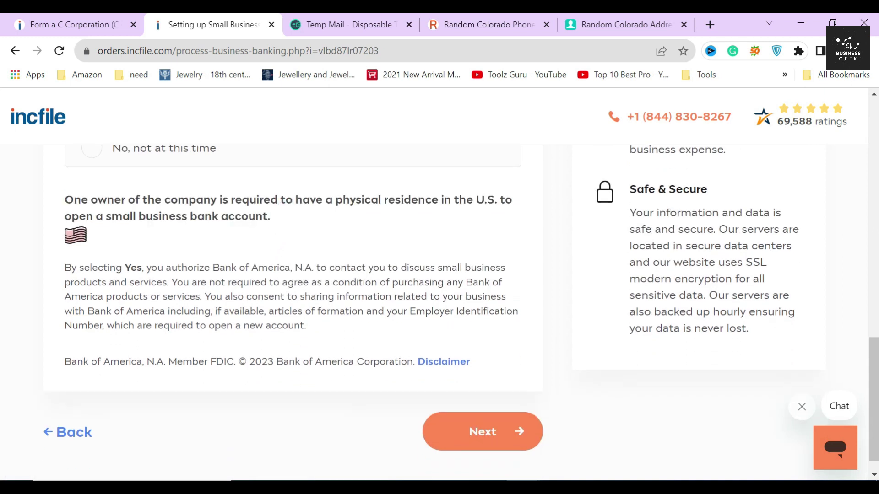
Choose 'No, not at this time' for Bank of America and continue to Tax Strategy
drag(110, 268, 303, 281)
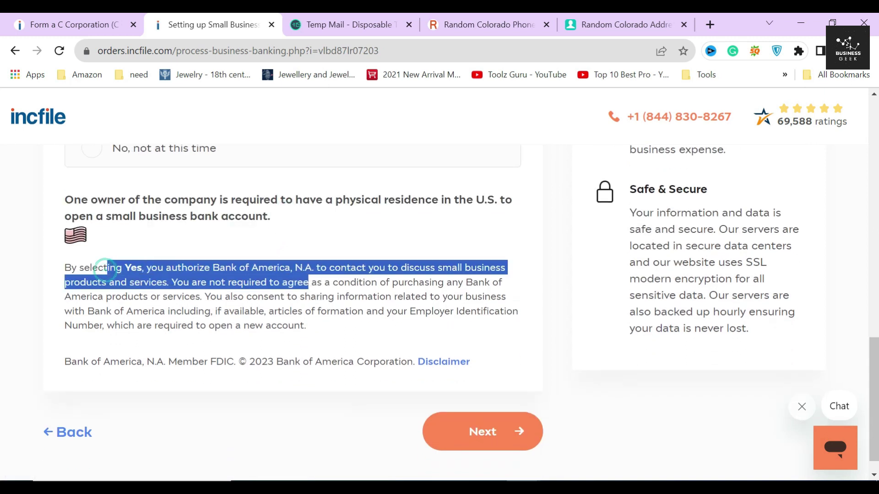
click(296, 276)
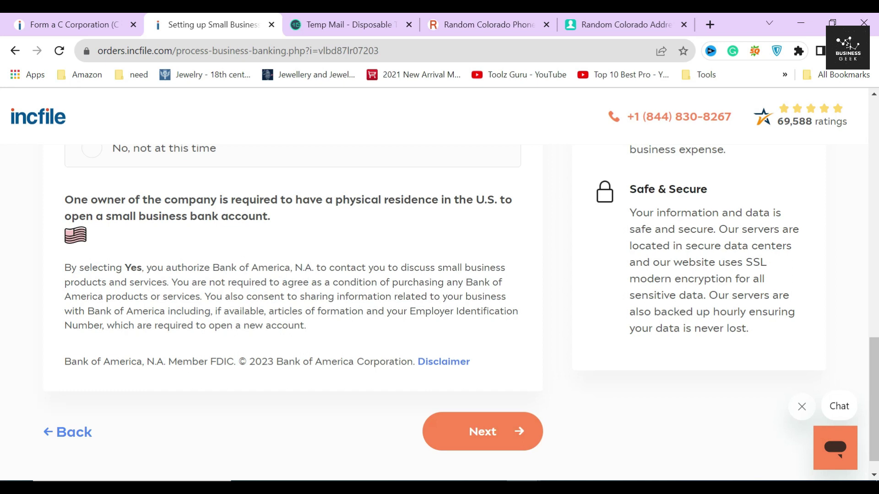
scroll(293, 283, up, 4)
click(236, 276)
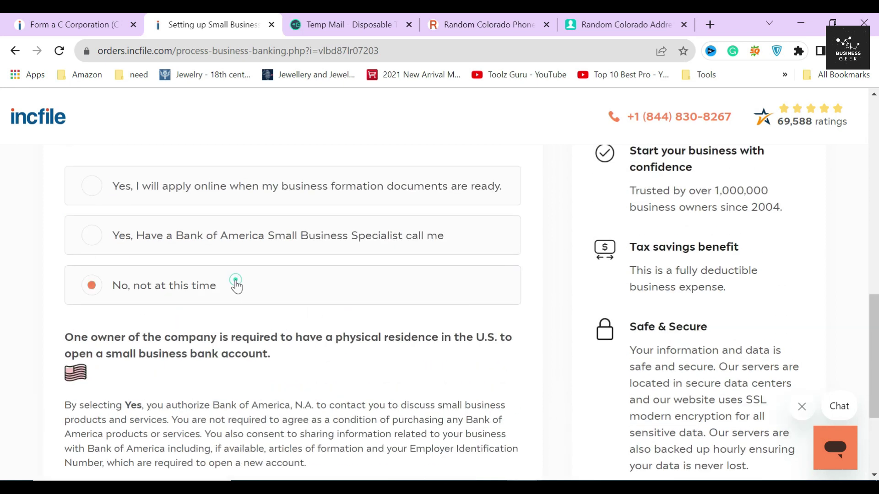
scroll(243, 289, down, 3)
scroll(449, 410, down, 1)
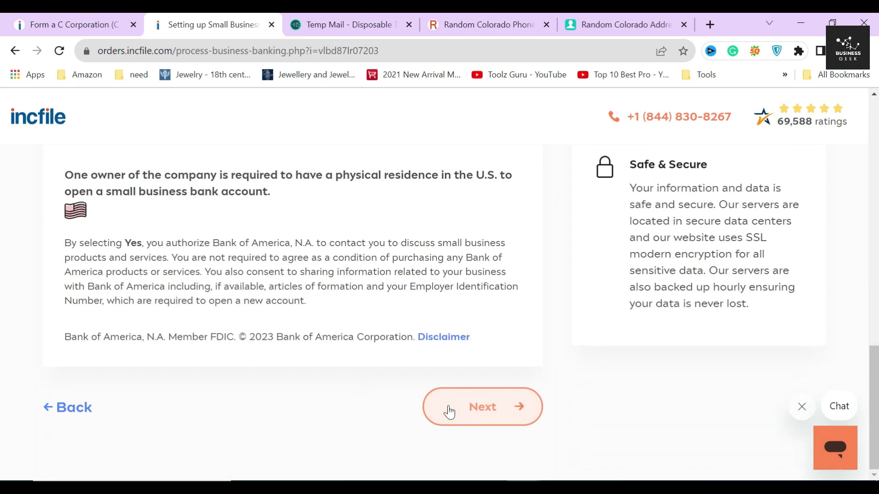
click(449, 410)
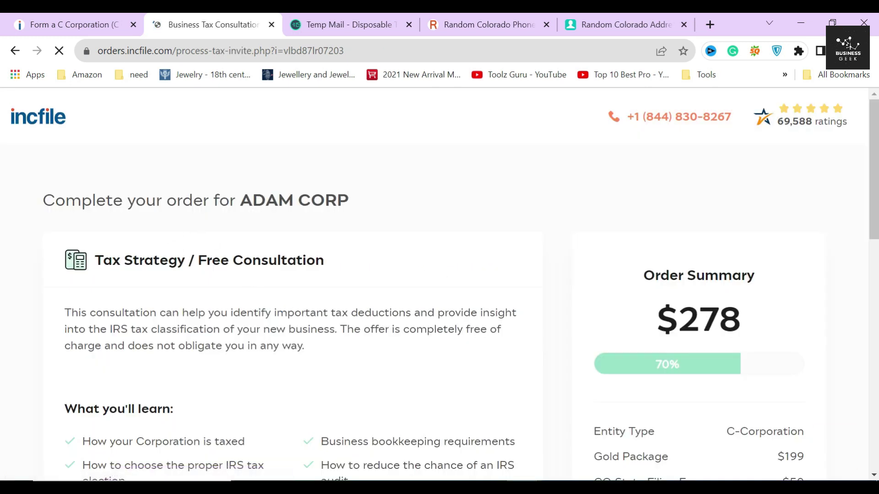
drag(95, 260, 335, 259)
Choose 'Yes' for the free Business Tax Consultation and continue to the licenses page
scroll(337, 260, down, 1)
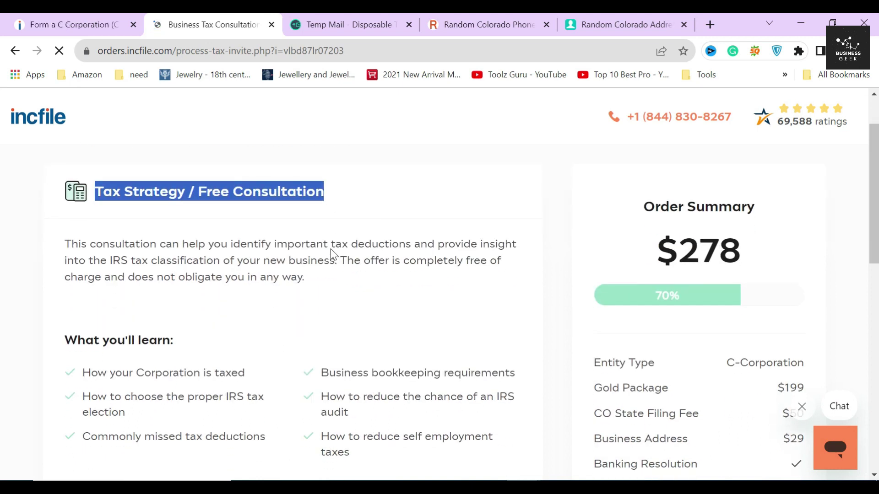
click(254, 214)
scroll(296, 231, down, 5)
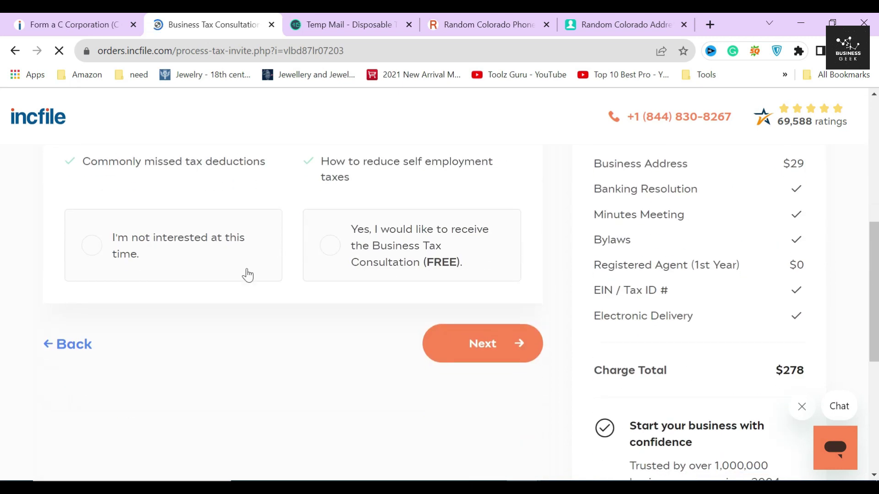
click(396, 257)
scroll(337, 321, up, 1)
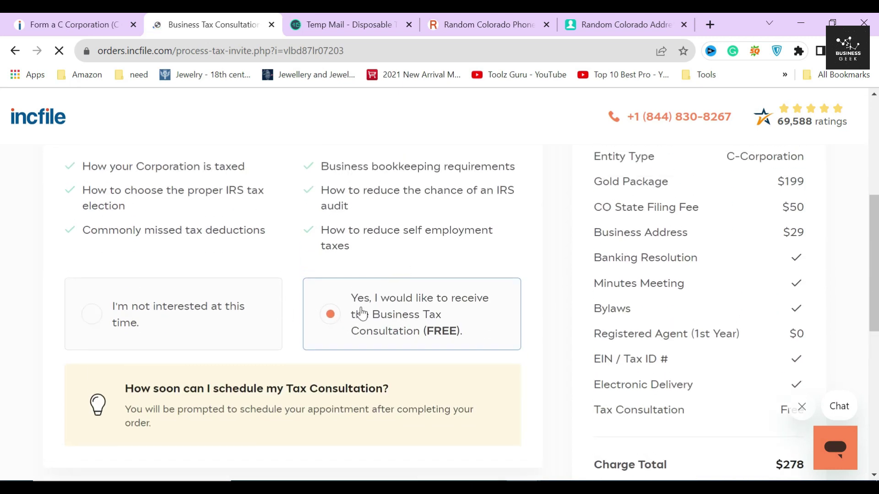
scroll(337, 320, up, 3)
drag(67, 300, 359, 377)
scroll(358, 358, down, 1)
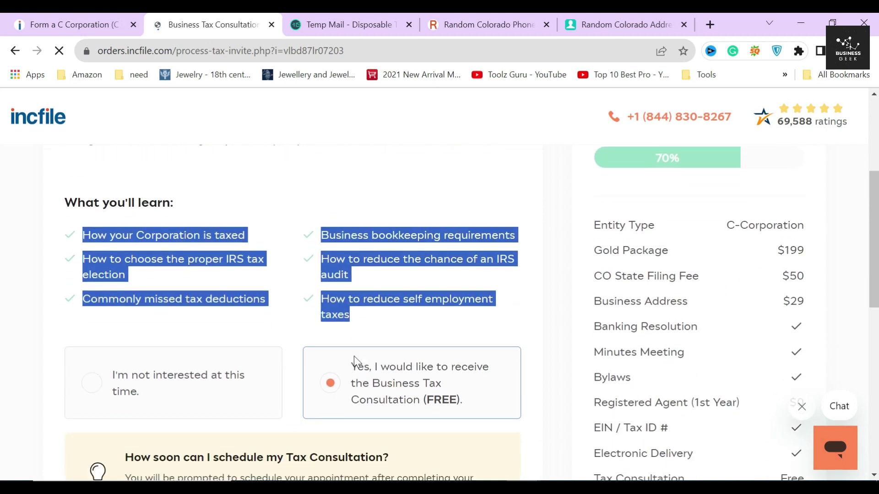
click(45, 232)
scroll(341, 328, down, 5)
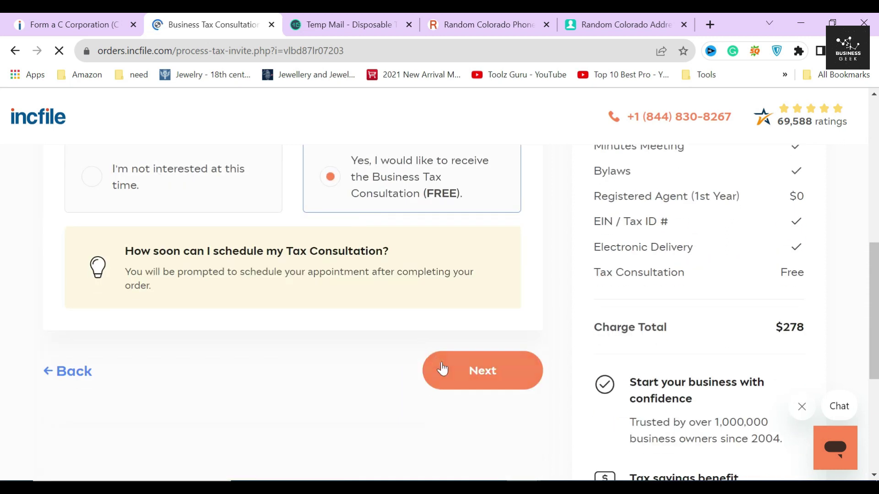
click(460, 375)
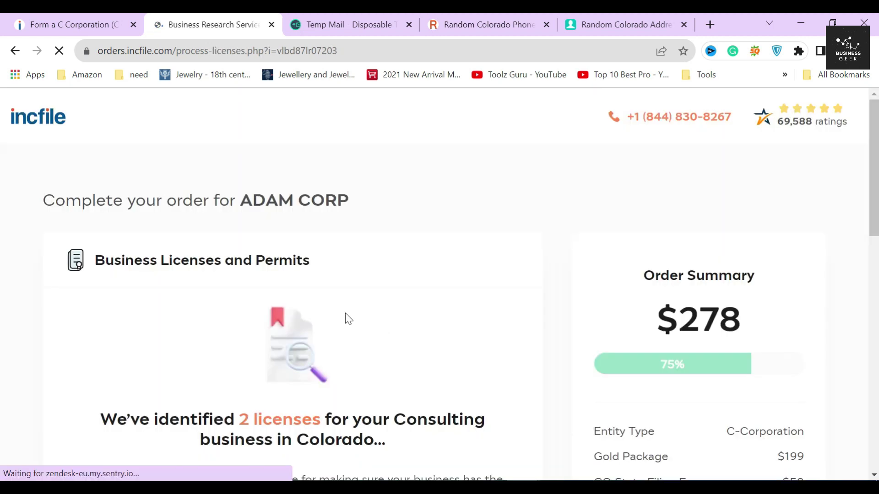
Read the Business Licenses page noting 2 licenses identified and the $99 research price
triple_click(322, 264)
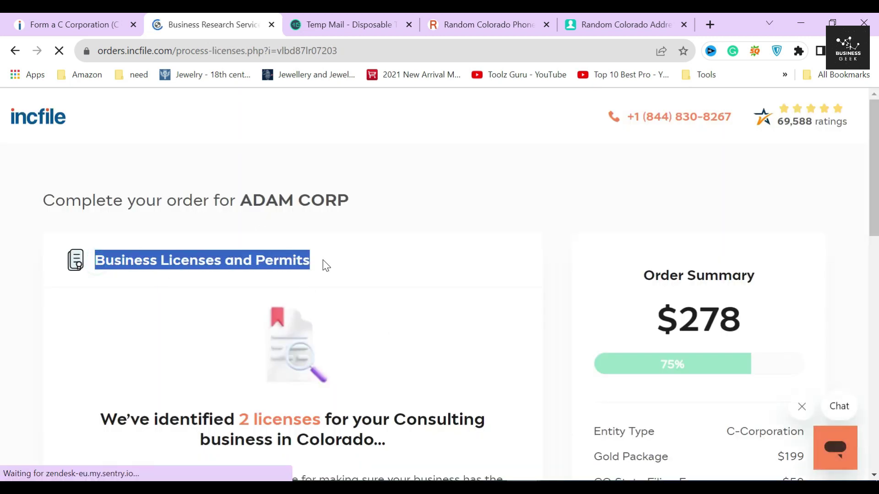
scroll(151, 217, down, 1)
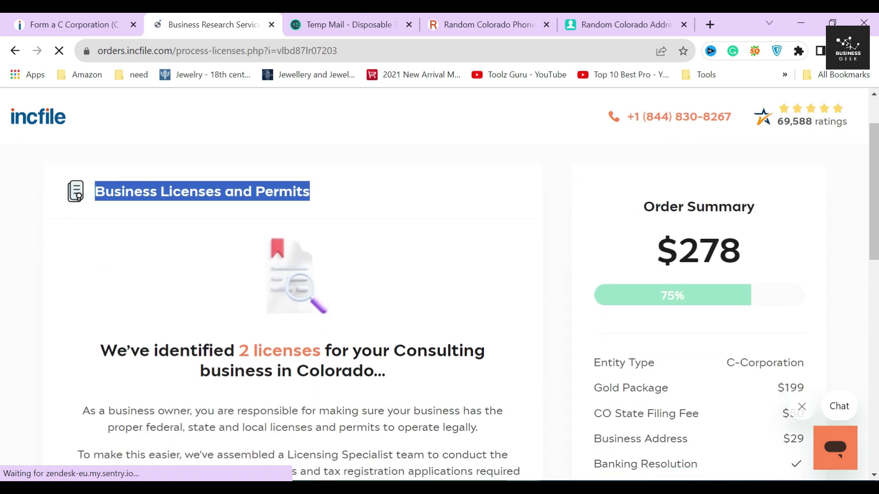
click(245, 210)
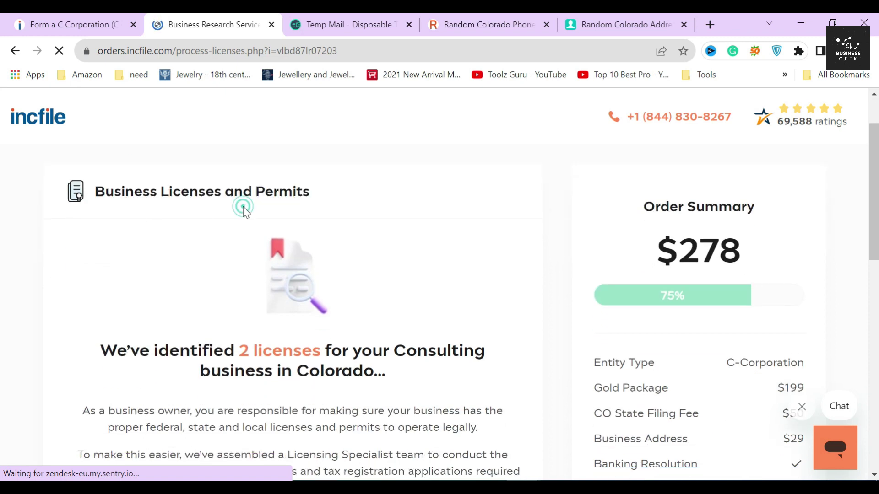
scroll(183, 222, down, 2)
scroll(185, 225, down, 1)
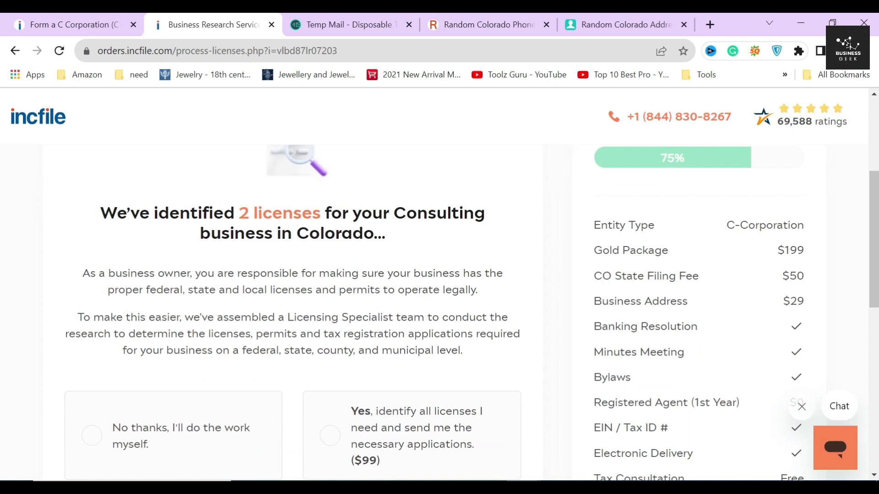
drag(100, 217, 401, 240)
click(392, 239)
drag(236, 213, 321, 212)
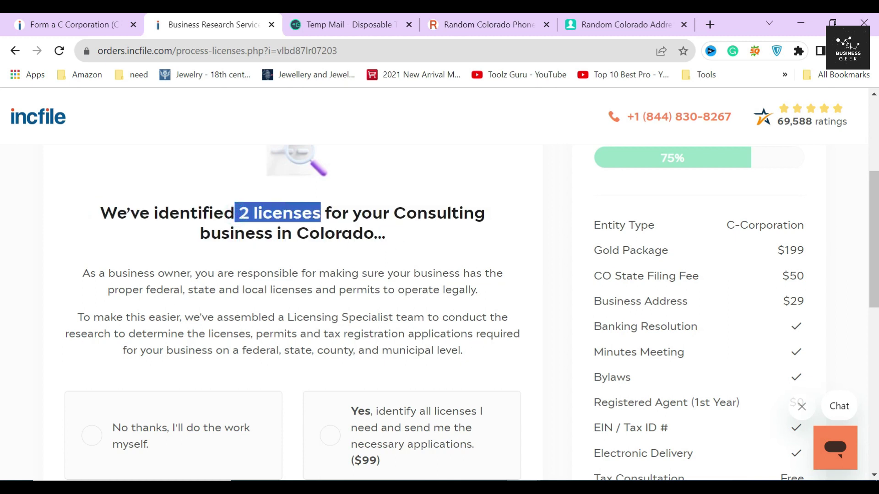
scroll(300, 229, down, 3)
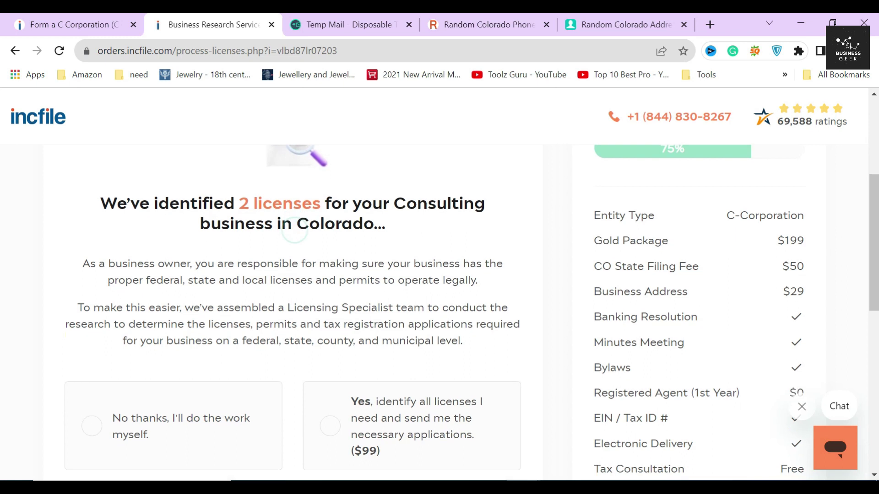
drag(344, 322, 387, 329)
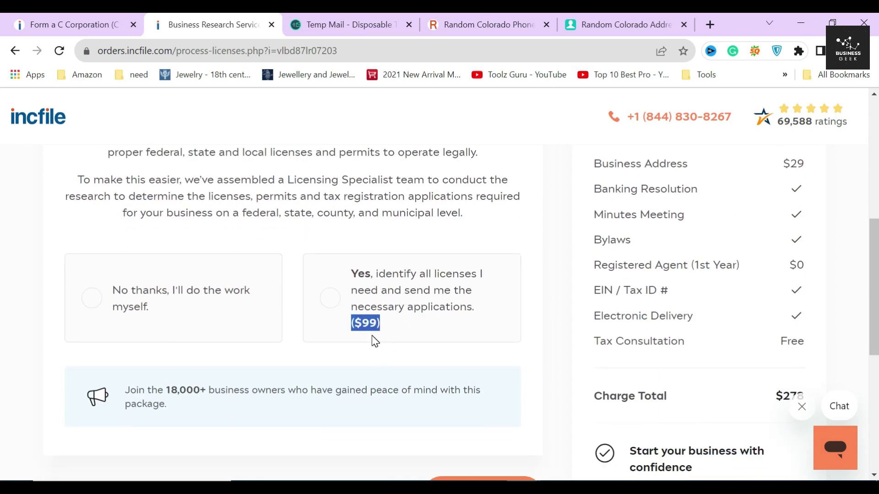
scroll(373, 334, down, 2)
click(366, 288)
scroll(367, 287, up, 2)
Opt in to the $99 license research service, raising the total to $377
click(371, 284)
scroll(372, 288, down, 4)
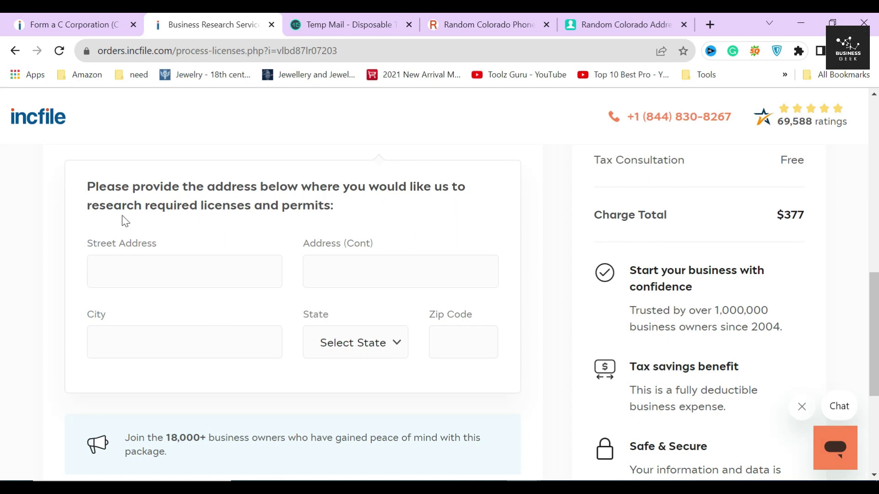
drag(86, 188, 360, 216)
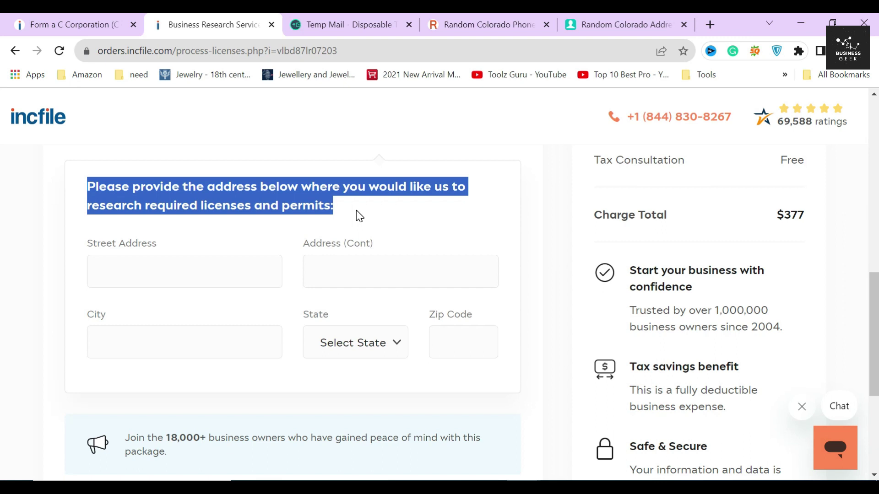
click(356, 210)
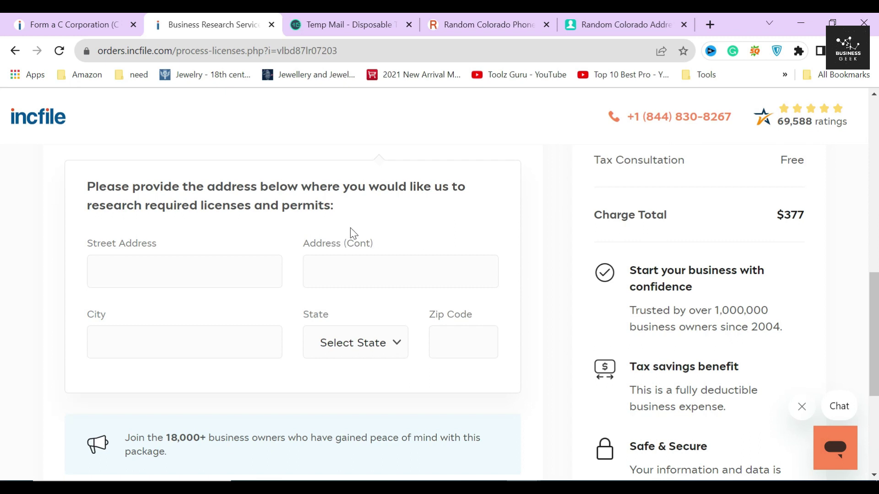
triple_click(297, 200)
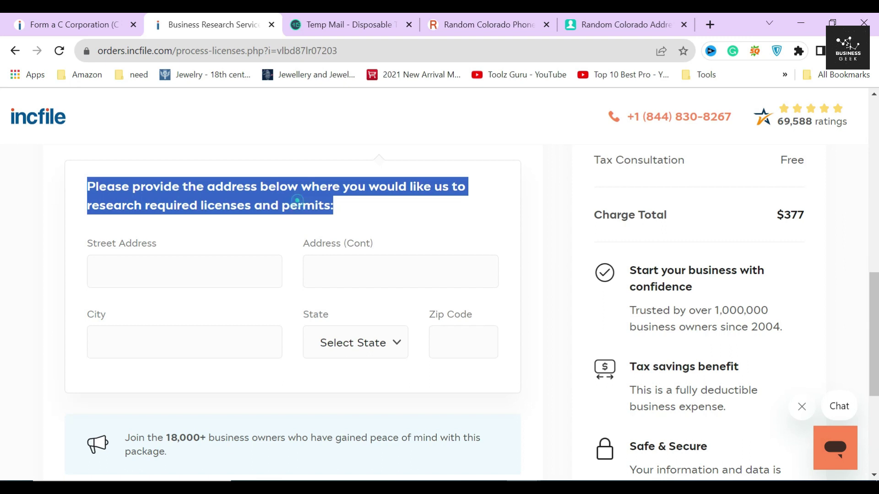
click(298, 200)
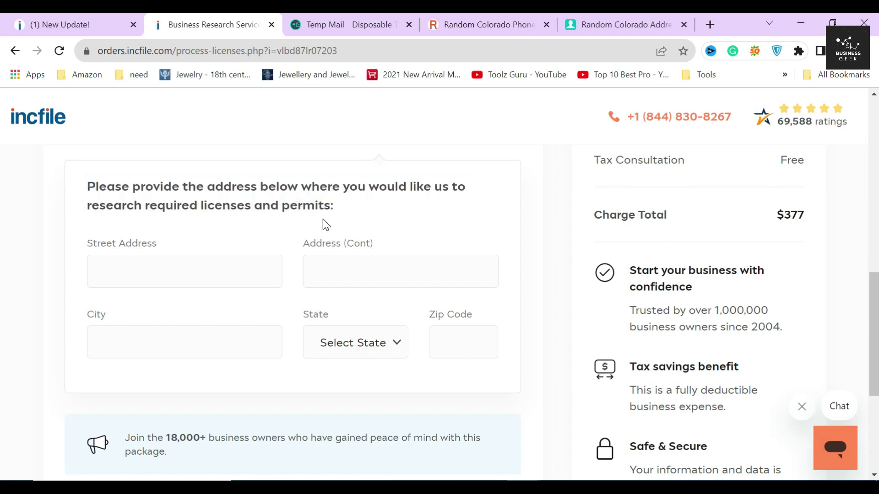
scroll(324, 223, down, 1)
scroll(324, 224, up, 1)
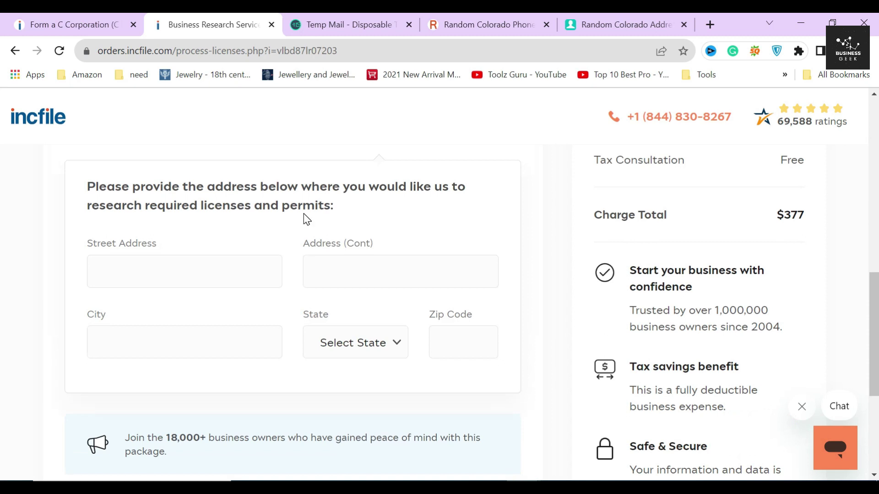
Click through the empty Street Address, Address (Cont), City and Zip Code fields
click(217, 267)
click(353, 269)
click(197, 359)
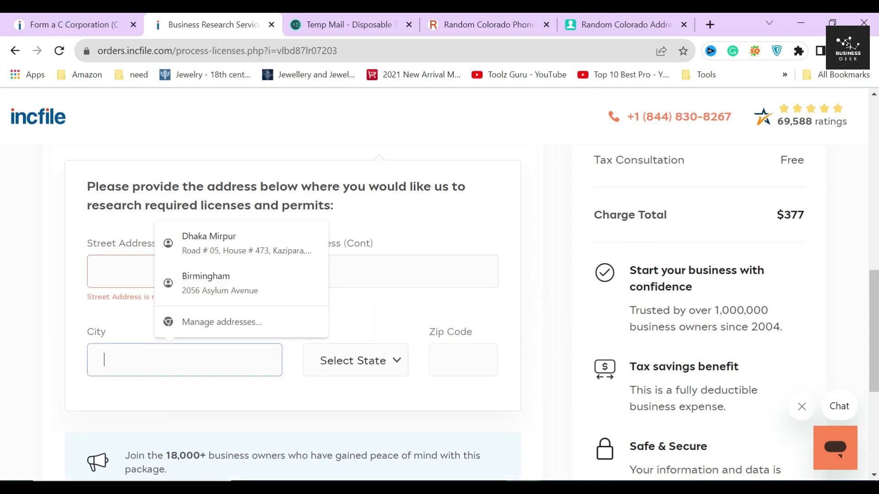
click(458, 362)
scroll(405, 382, down, 2)
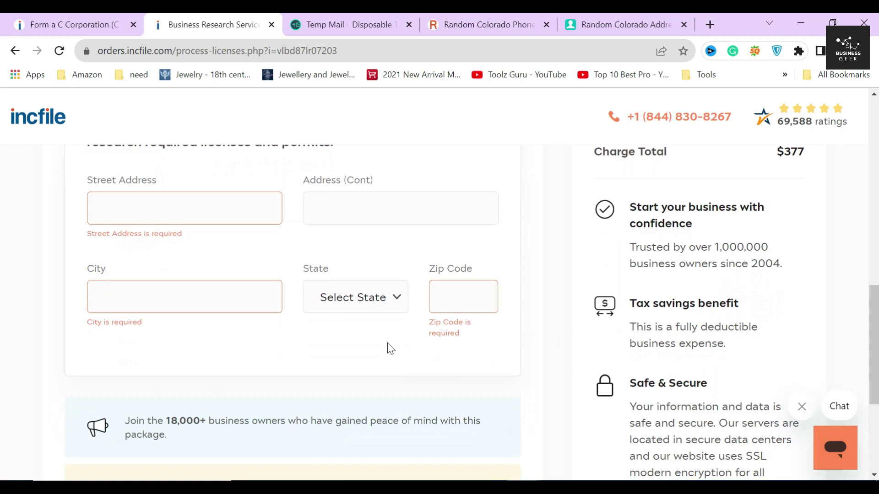
scroll(388, 344, up, 5)
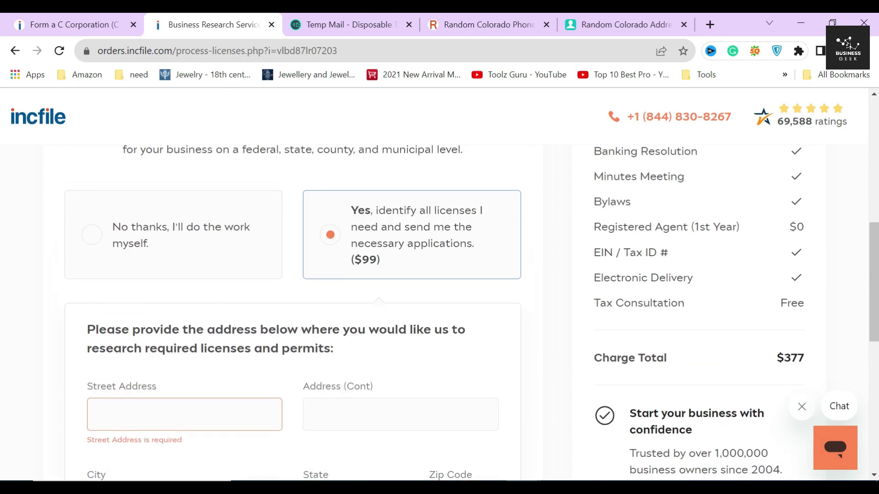
scroll(472, 312, down, 2)
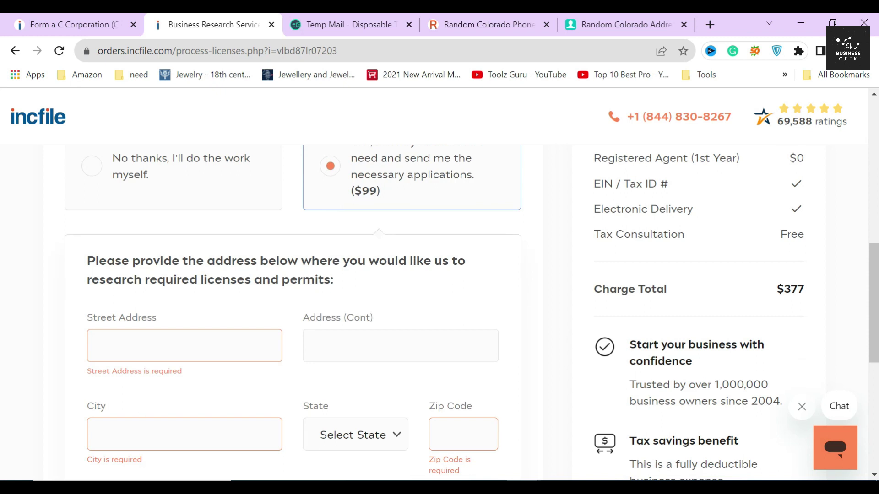
scroll(293, 311, up, 3)
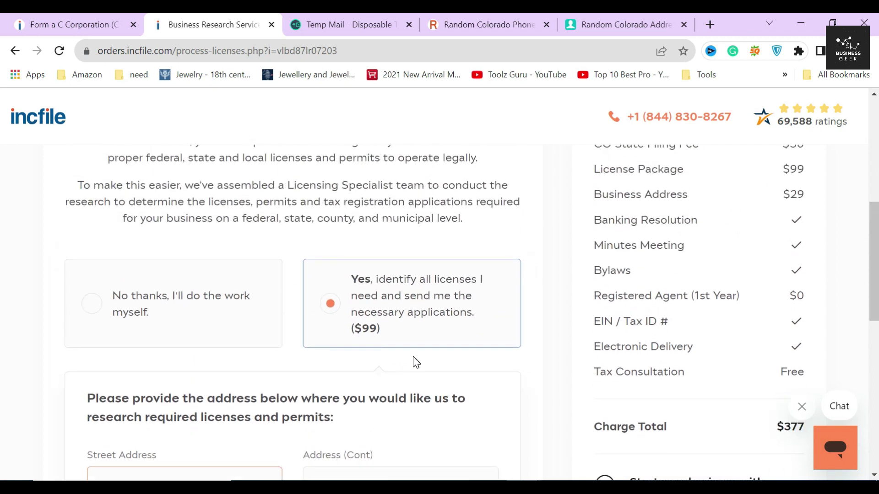
Choose 'No thanks, I'll do the work myself', returning the total to $278
click(183, 303)
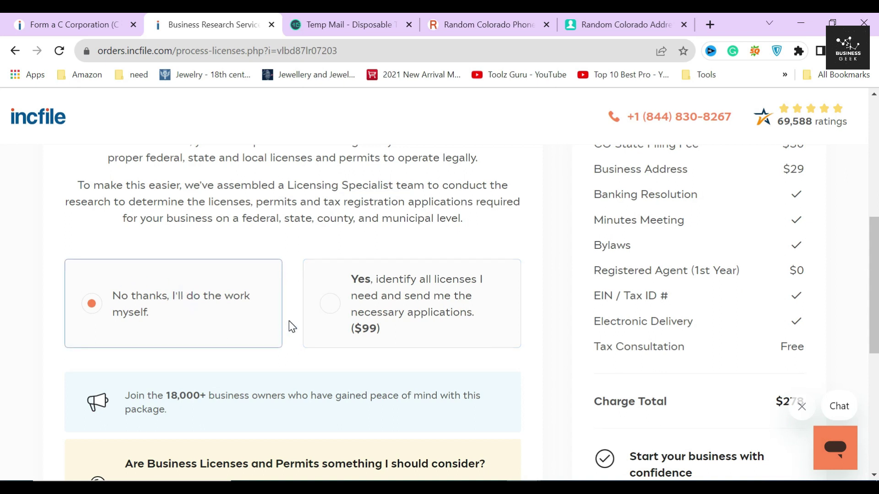
scroll(290, 320, down, 3)
drag(125, 258, 186, 282)
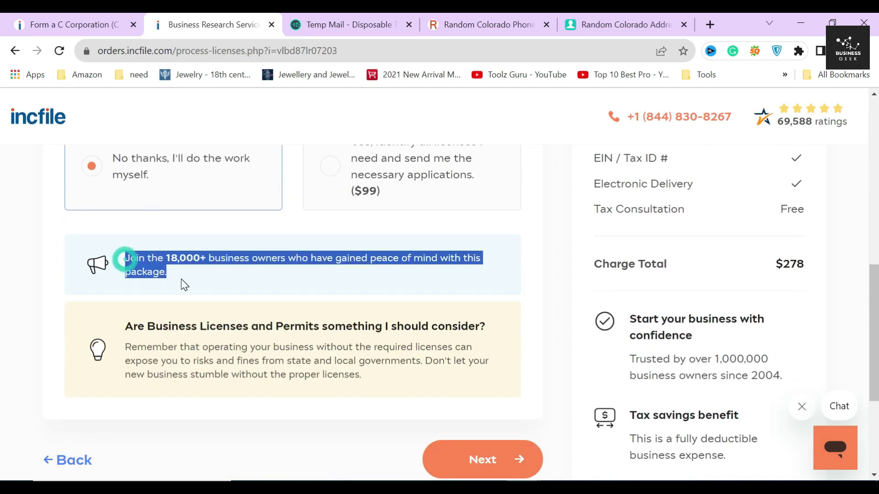
scroll(336, 249, up, 2)
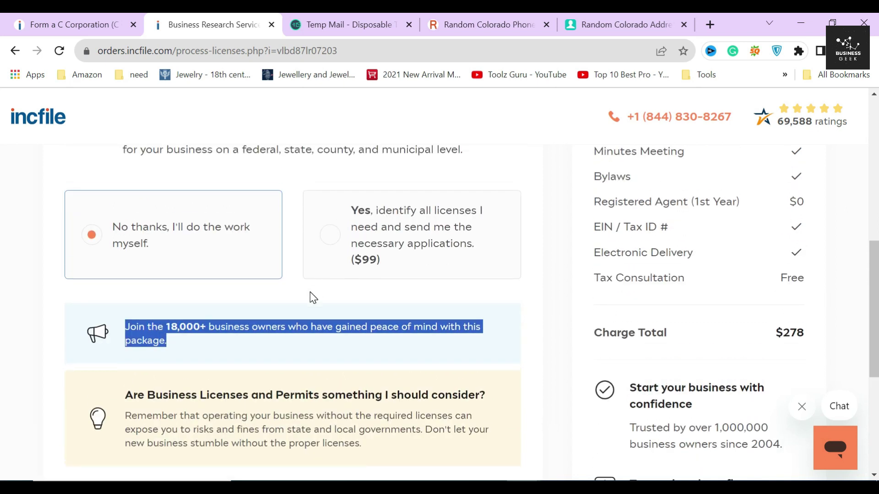
click(292, 202)
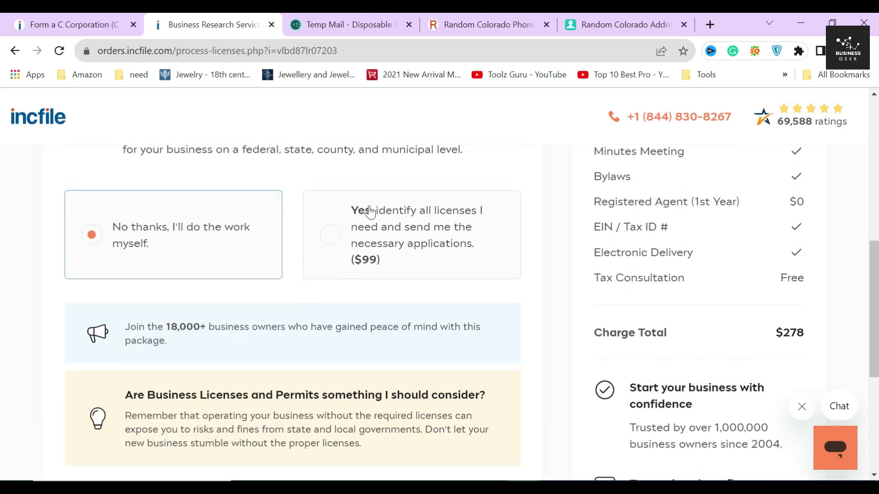
Read the licences and permits tip and continue to the order review
scroll(320, 256, down, 2)
drag(125, 328, 403, 375)
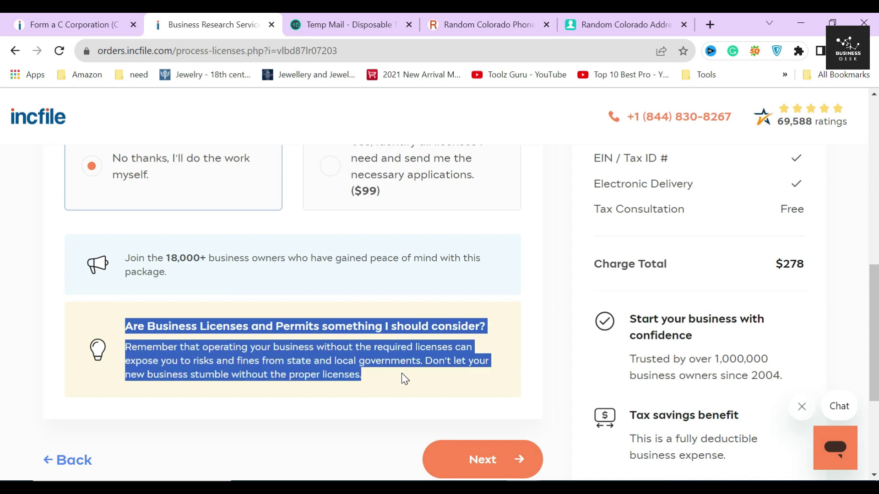
click(557, 290)
click(500, 450)
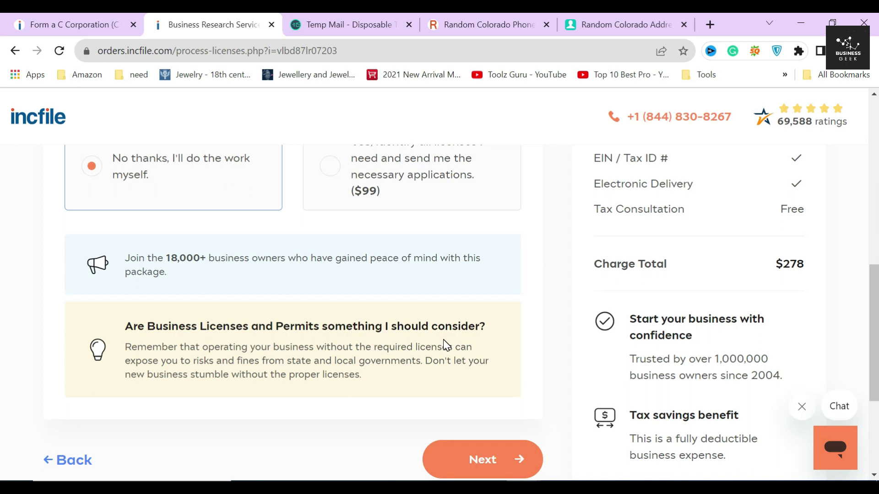
scroll(446, 345, down, 2)
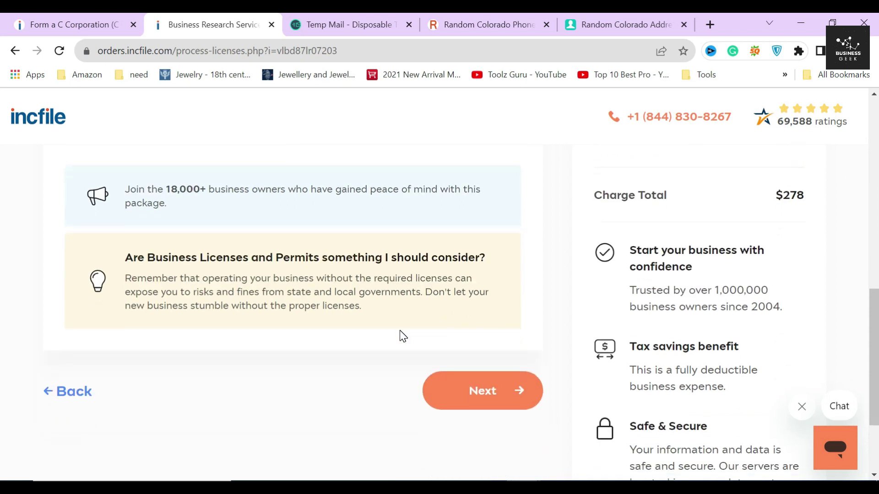
click(479, 382)
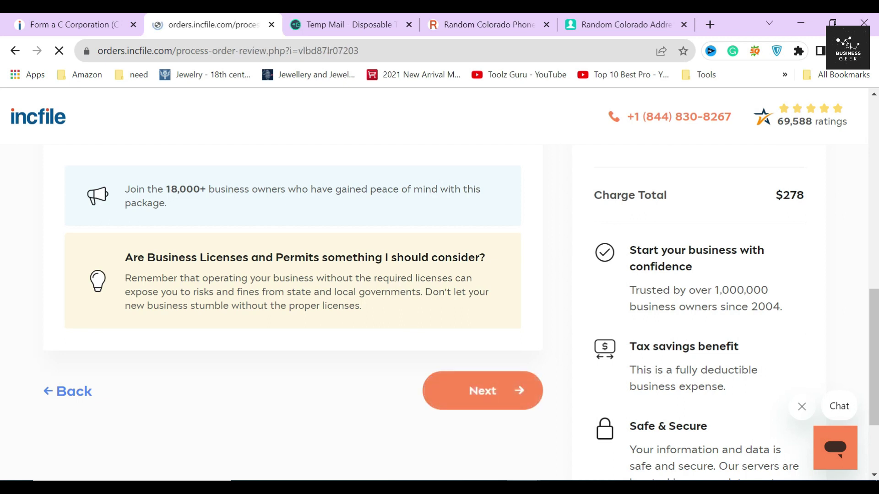
Review ADAM CORP's Colorado C-Corporation sections, starting with Formation Info, and continue to Payment Information
drag(95, 263, 241, 263)
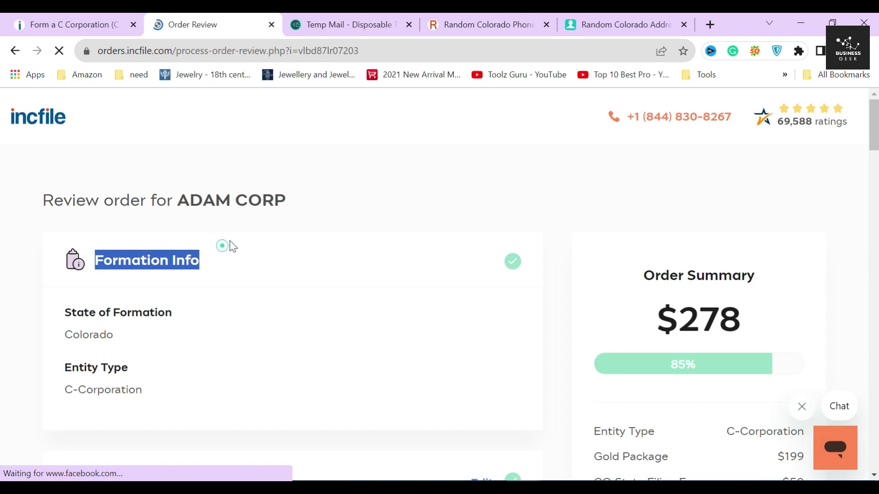
scroll(224, 246, down, 2)
click(353, 238)
scroll(361, 229, down, 9)
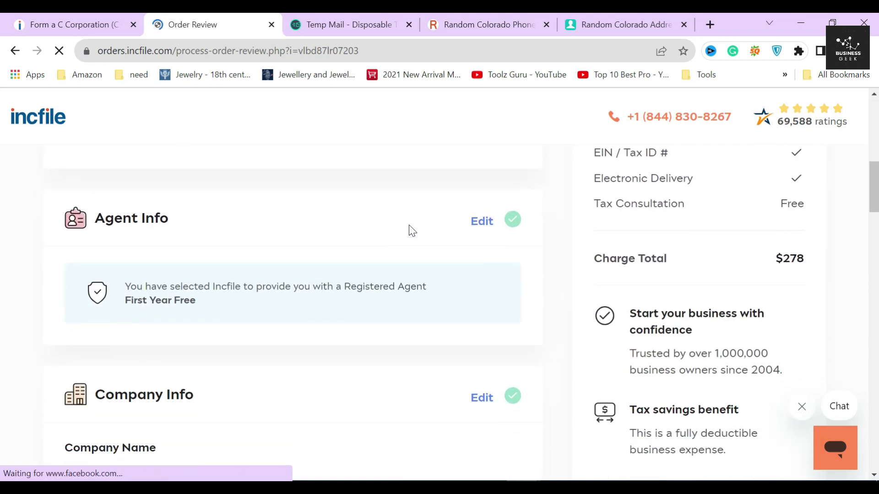
scroll(396, 239, down, 3)
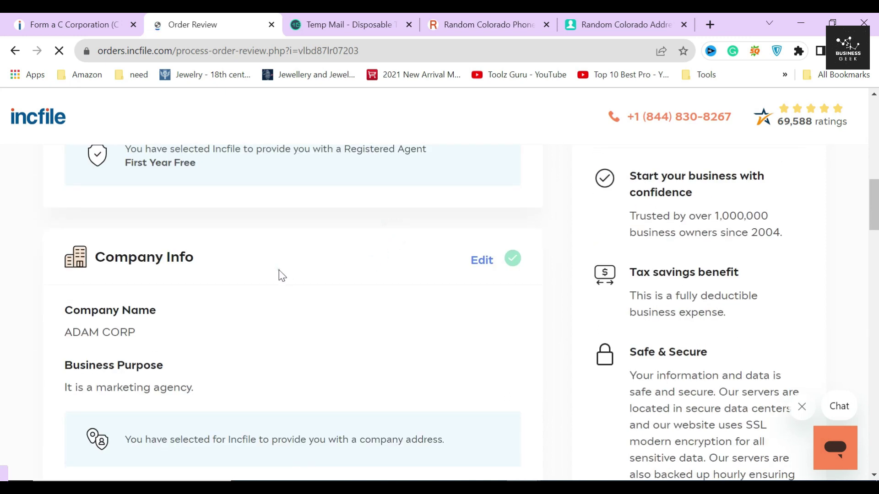
scroll(297, 238, down, 5)
scroll(352, 206, down, 5)
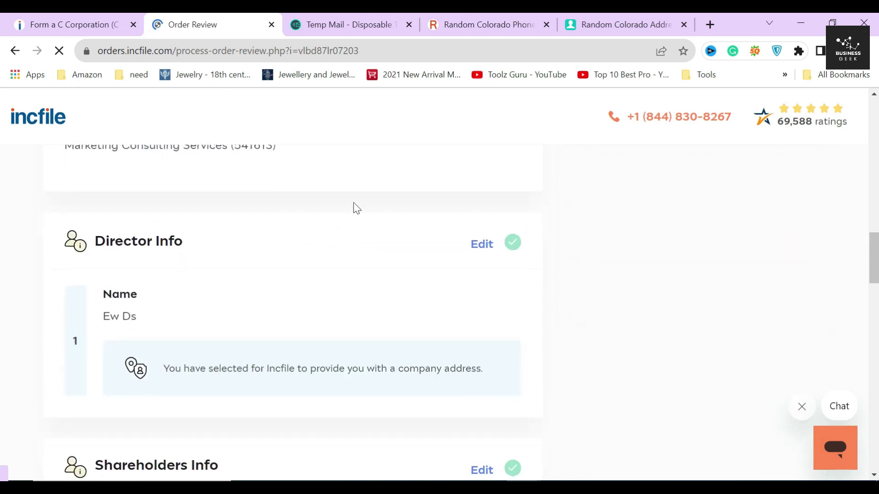
scroll(357, 260, down, 5)
scroll(308, 256, down, 7)
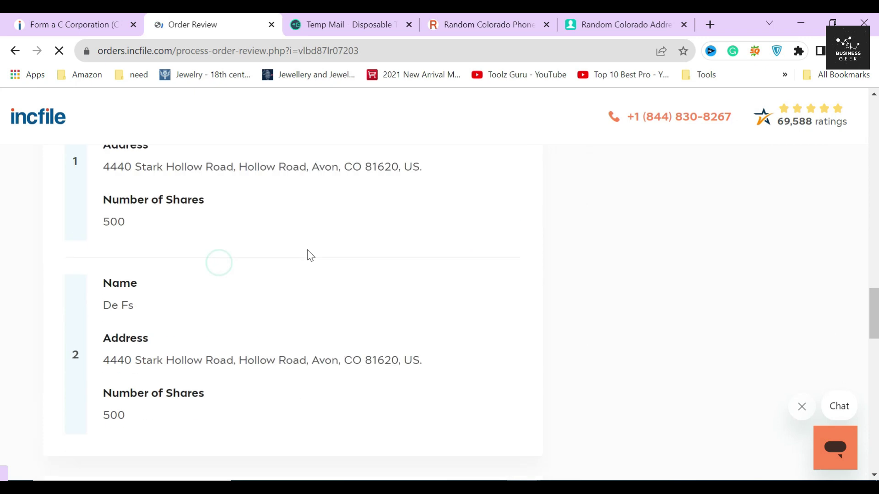
scroll(304, 257, down, 15)
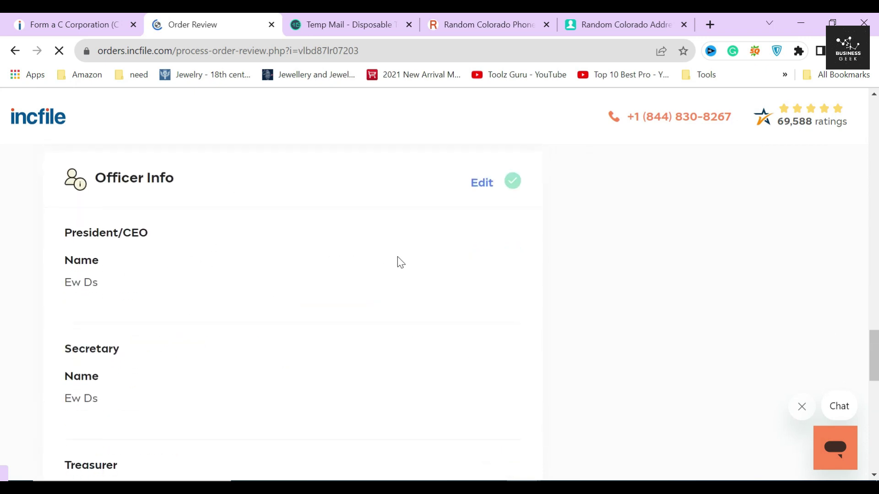
scroll(493, 355, down, 5)
click(490, 415)
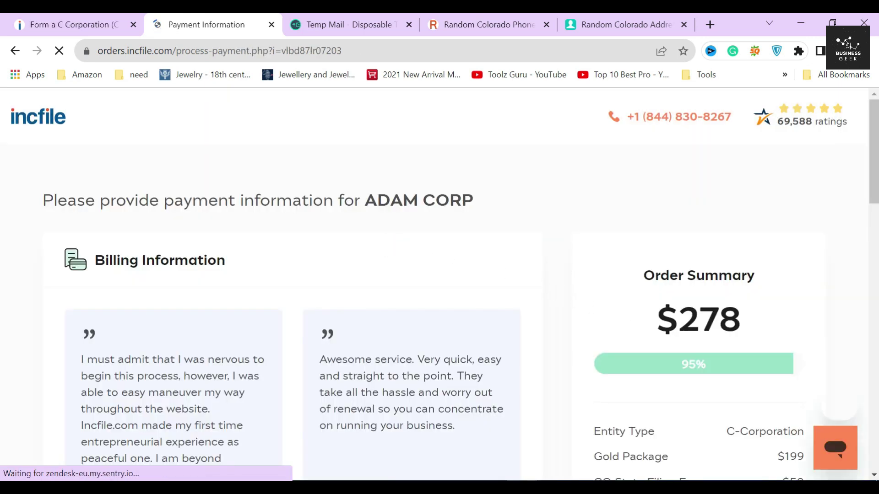
drag(657, 319, 766, 318)
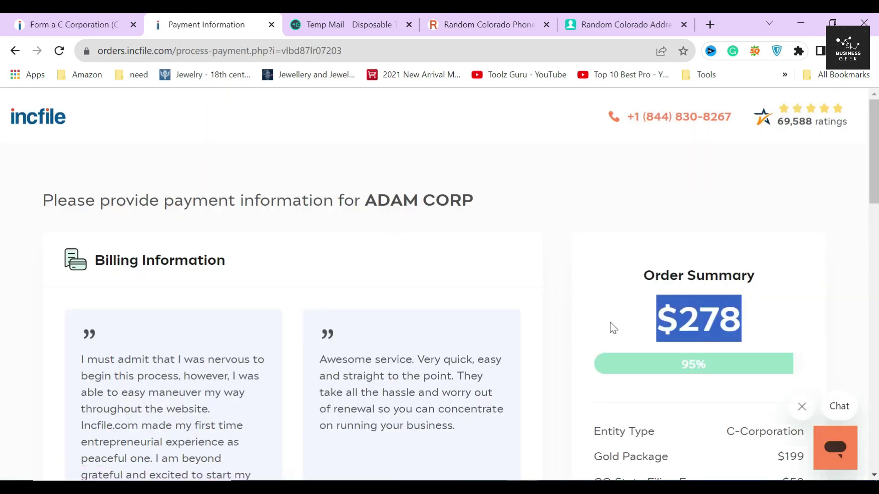
drag(96, 260, 285, 261)
scroll(289, 259, down, 3)
scroll(300, 251, down, 7)
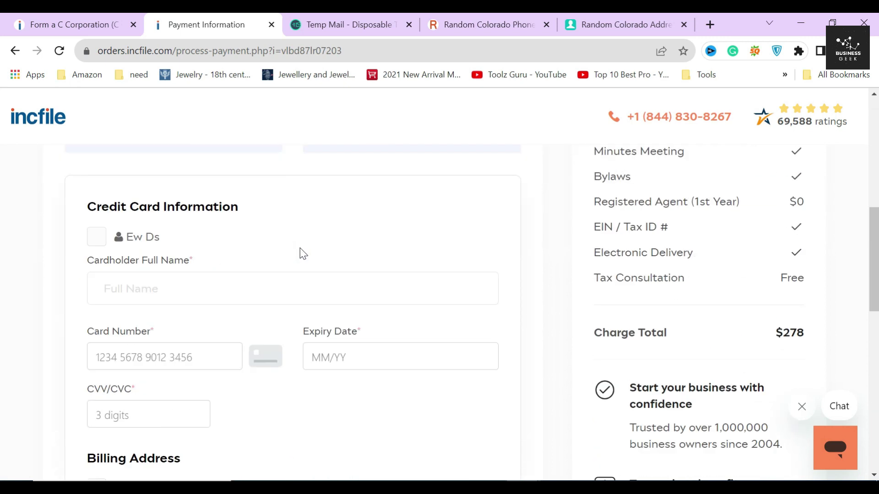
triple_click(78, 259)
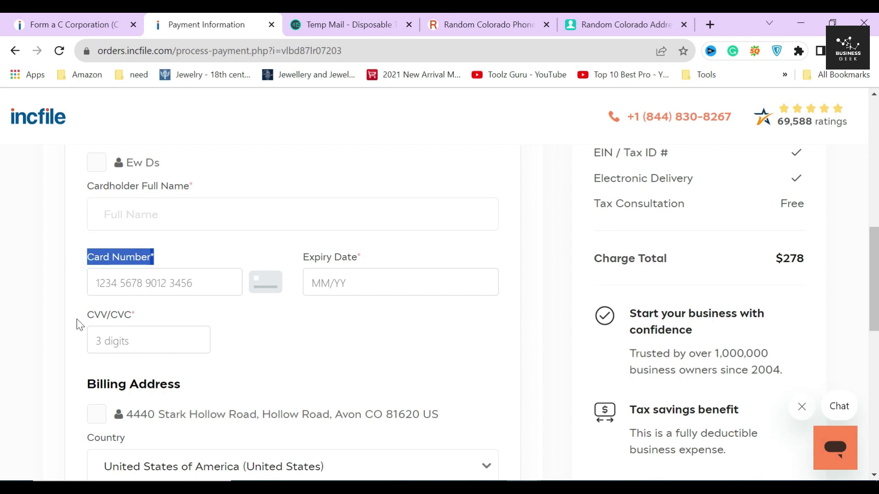
click(76, 319)
scroll(349, 319, down, 7)
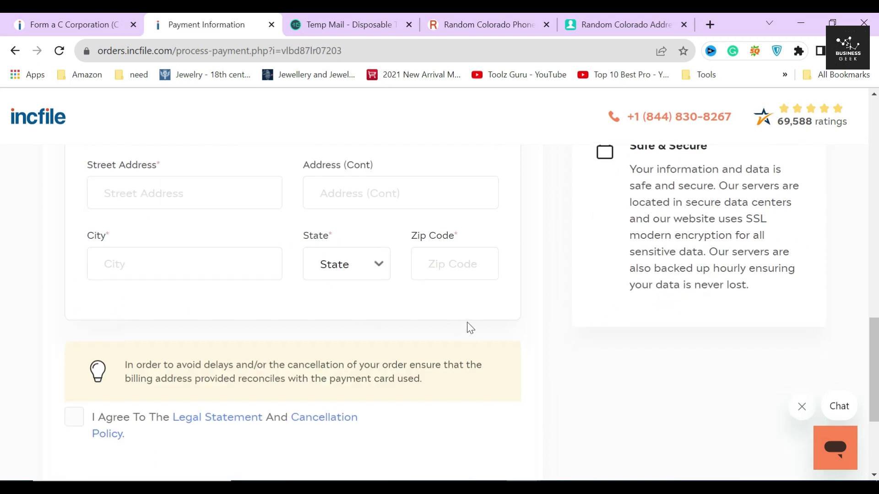
scroll(471, 320, down, 4)
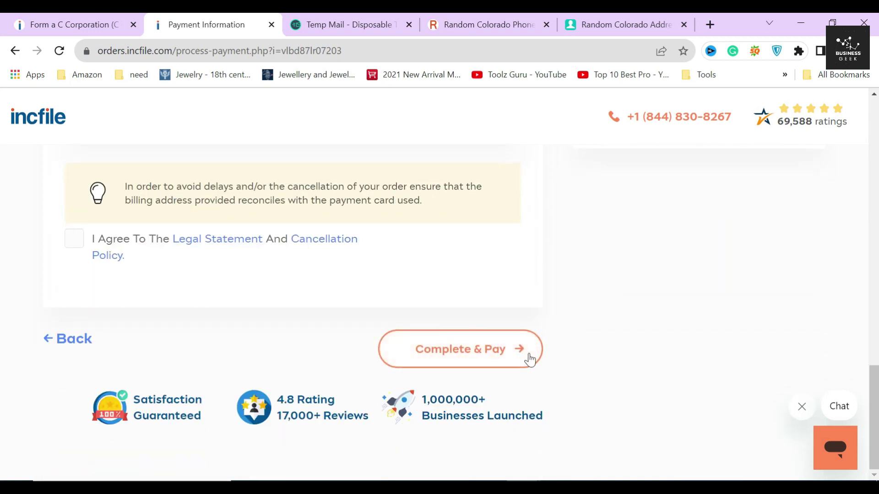
click(520, 348)
drag(742, 280, 651, 287)
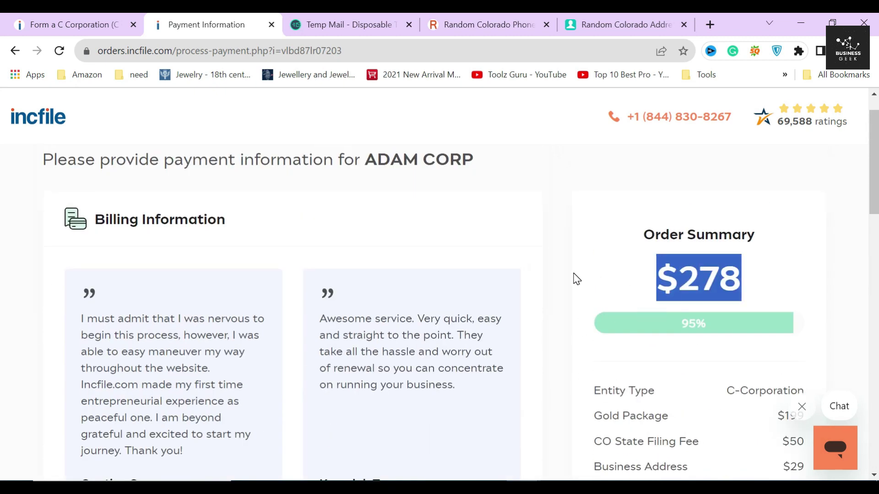